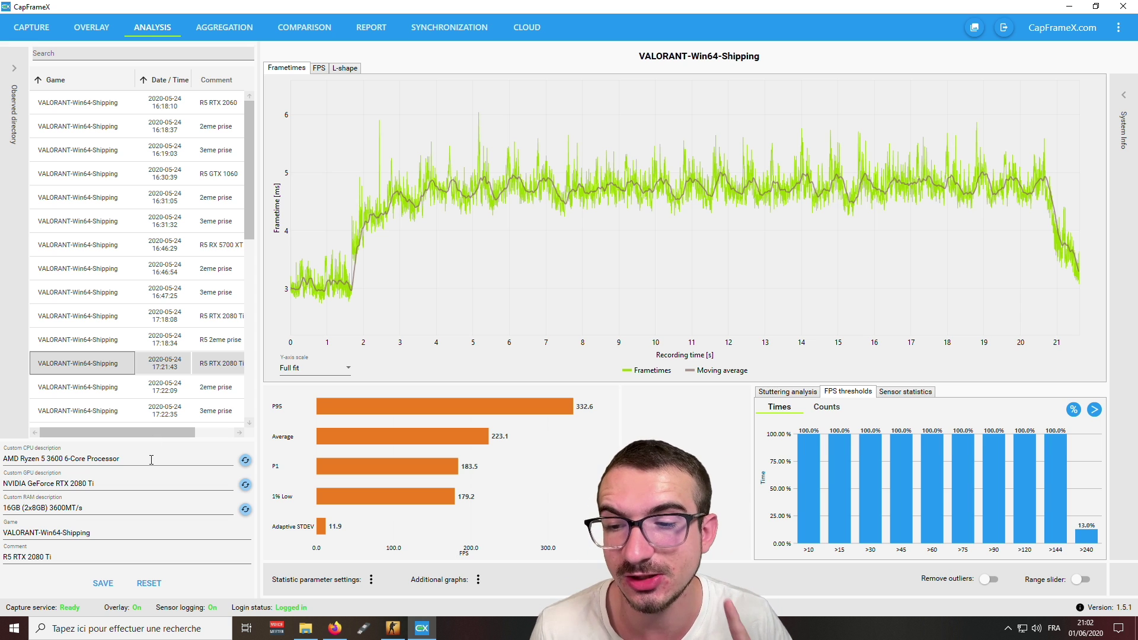
Step: Review the CPU, GPU, RAM, game and comment description fields of the selected RTX 2080 Ti capture
triple_click(151, 460)
click(51, 487)
triple_click(102, 507)
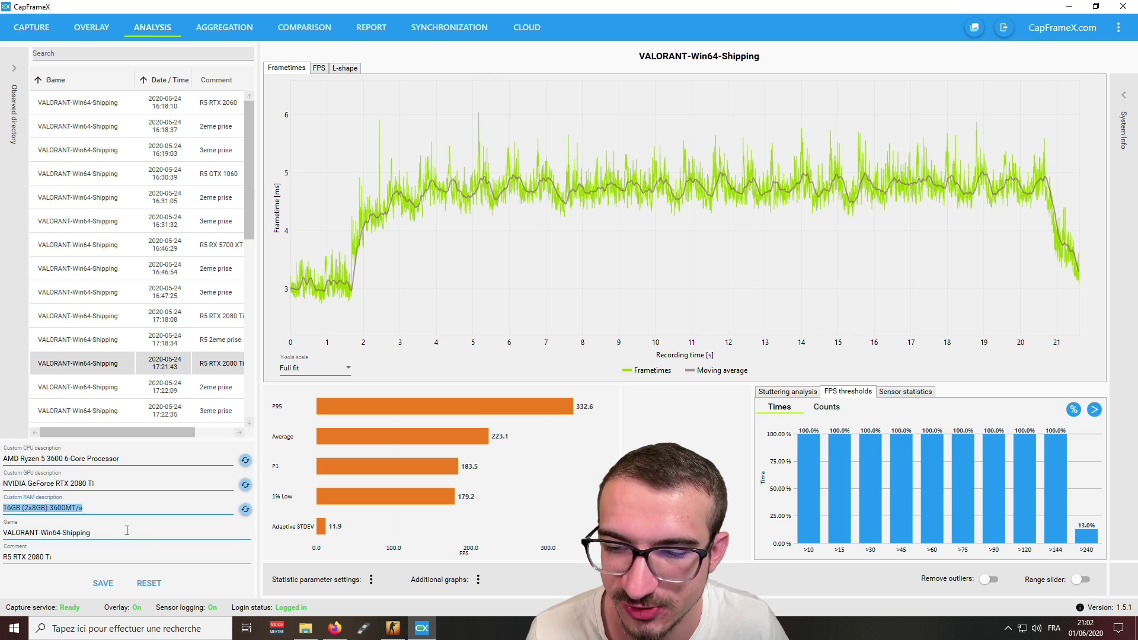
click(65, 533)
drag(54, 558, 19, 561)
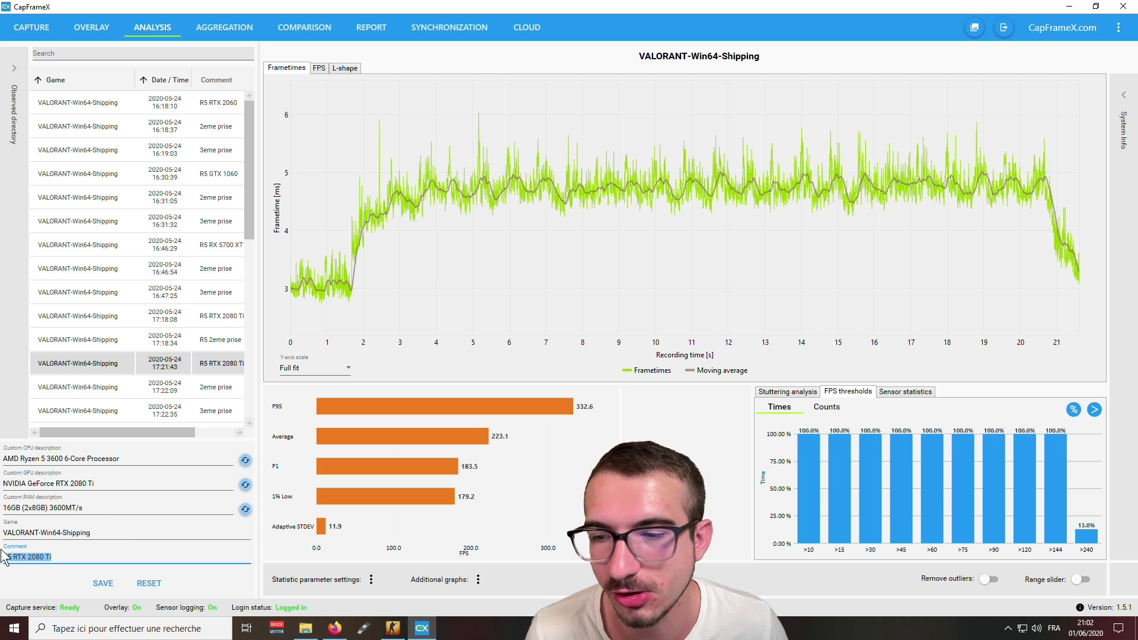
click(52, 557)
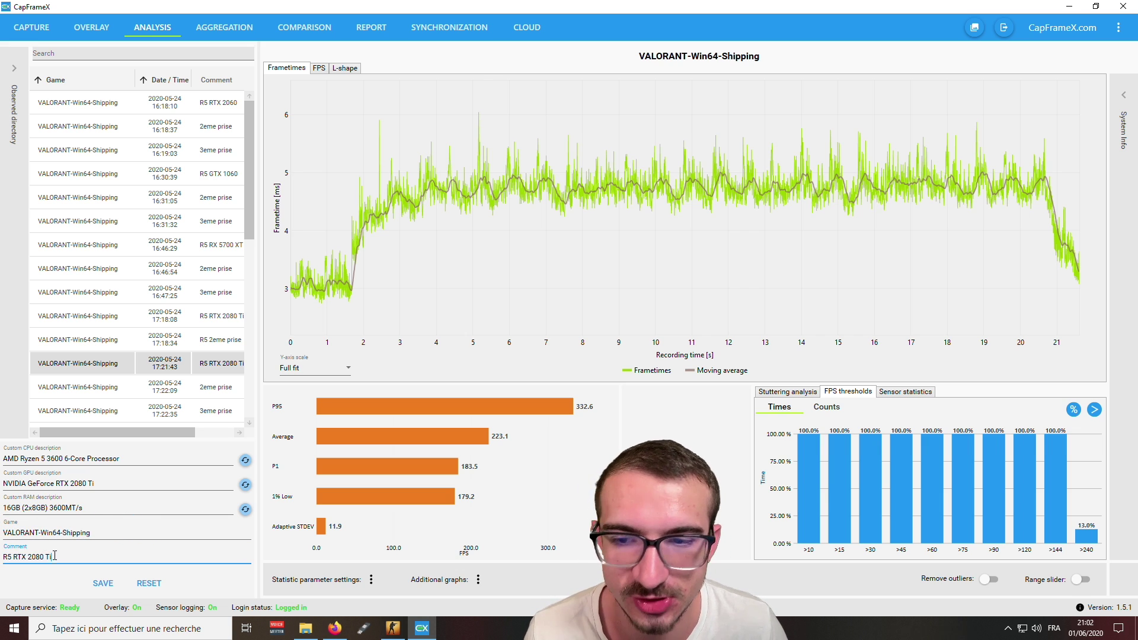
Step: Browse the R5 3600 captures recorded with the RTX 2060, GTX 1060, RX 5700 XT and RTX 2080 Ti
click(222, 102)
click(211, 244)
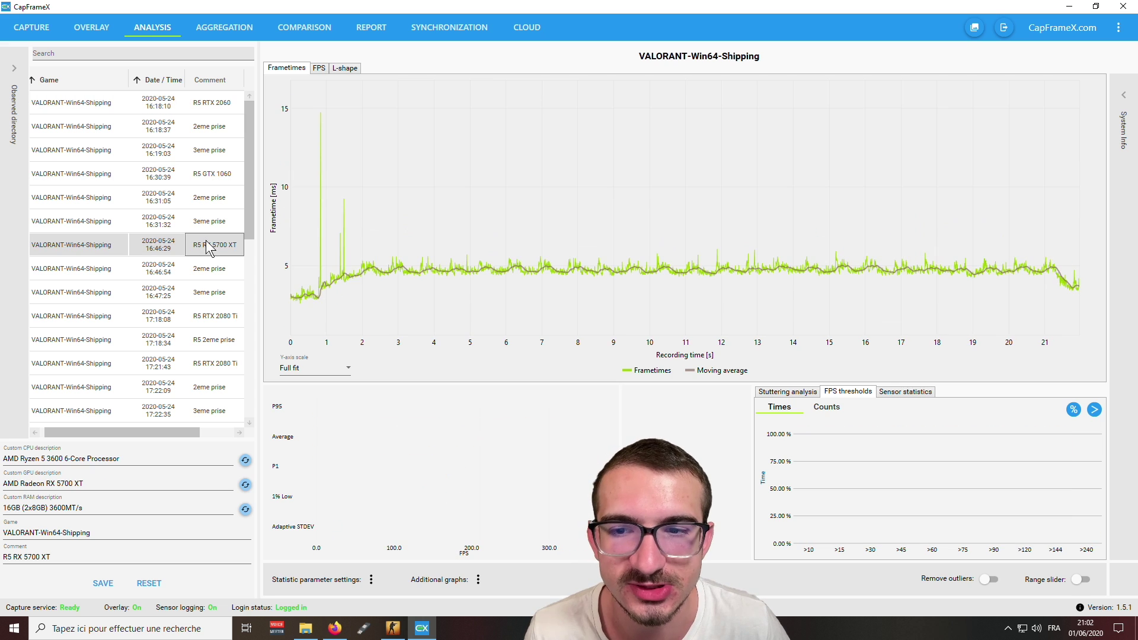
click(214, 322)
click(221, 364)
click(213, 178)
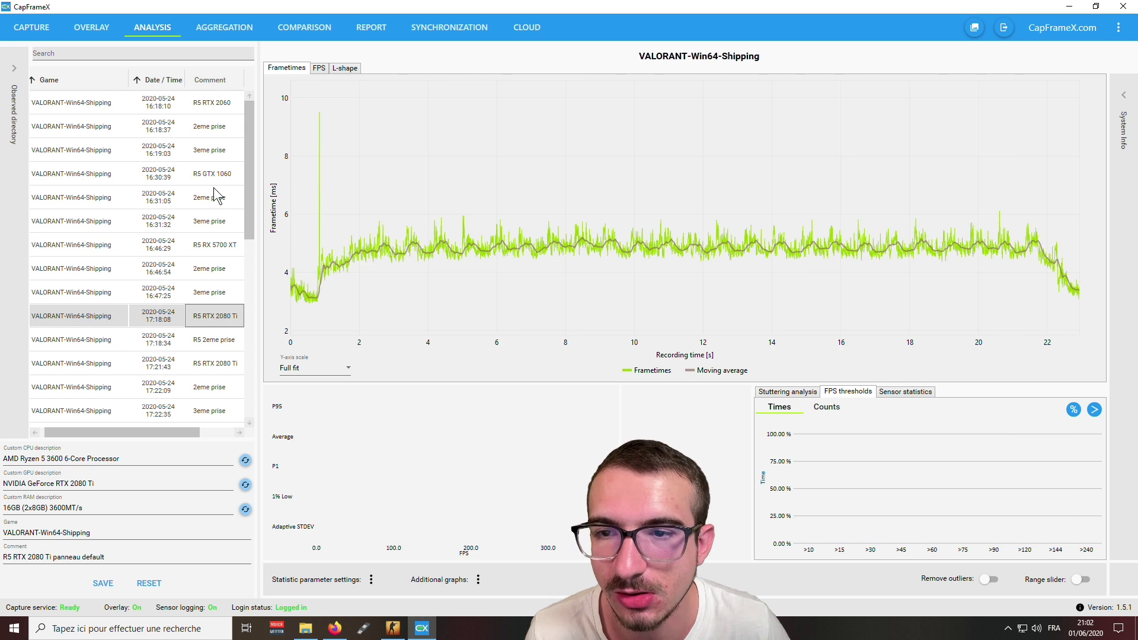
click(214, 108)
click(190, 186)
click(198, 251)
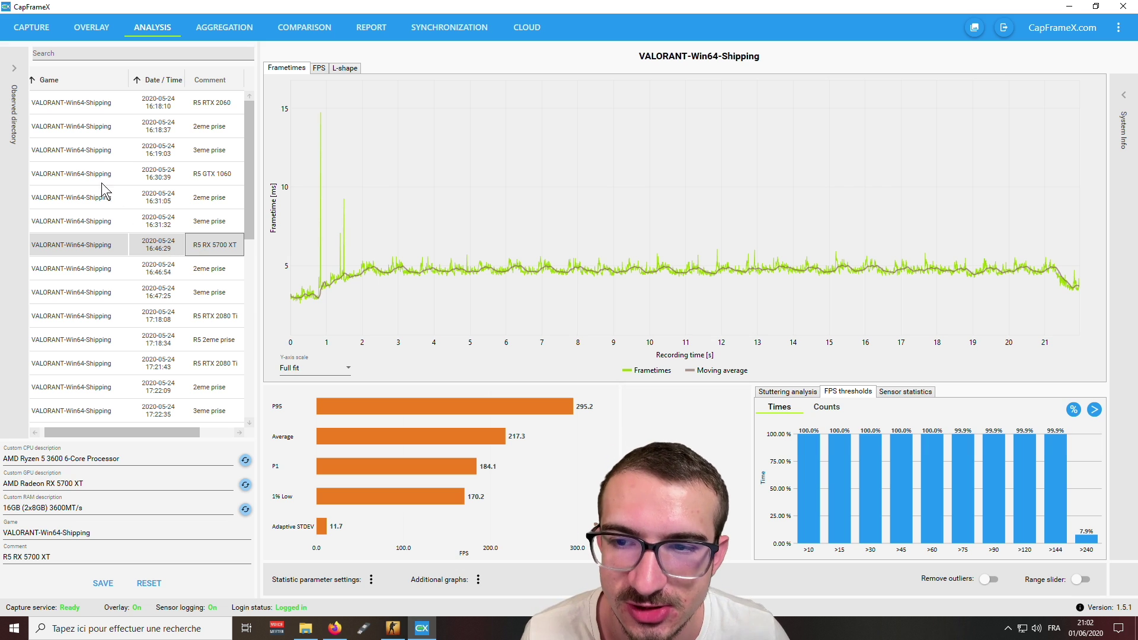
Step: Create a subfolder named capet in the R5 3600 ultra complet directory and switch to the 8700K ultra complet directory
click(14, 112)
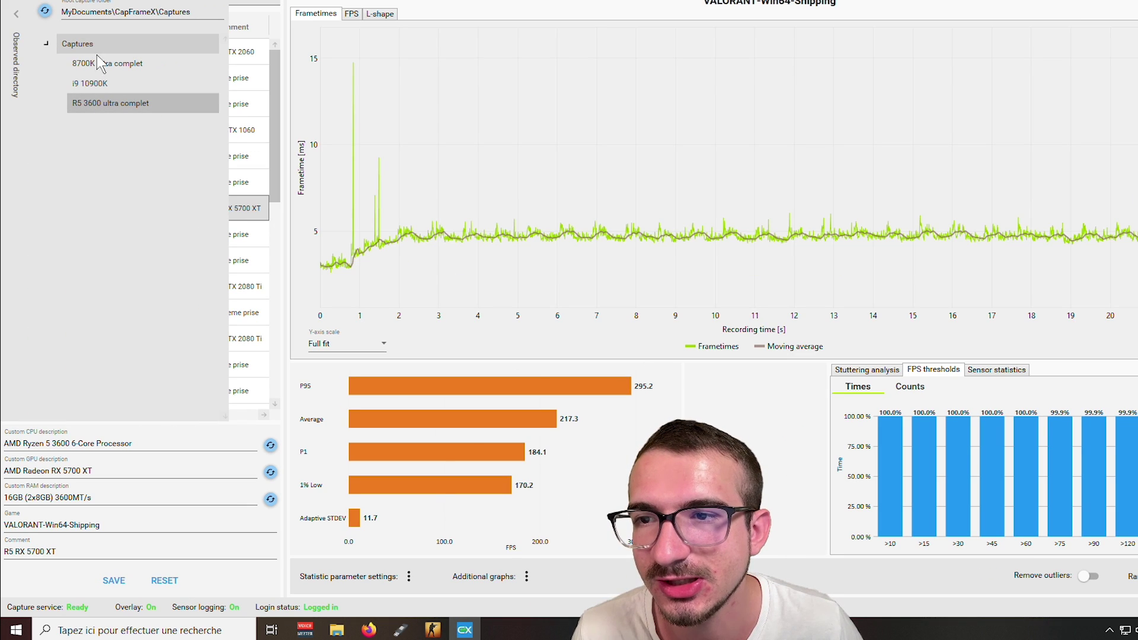
right_click(123, 134)
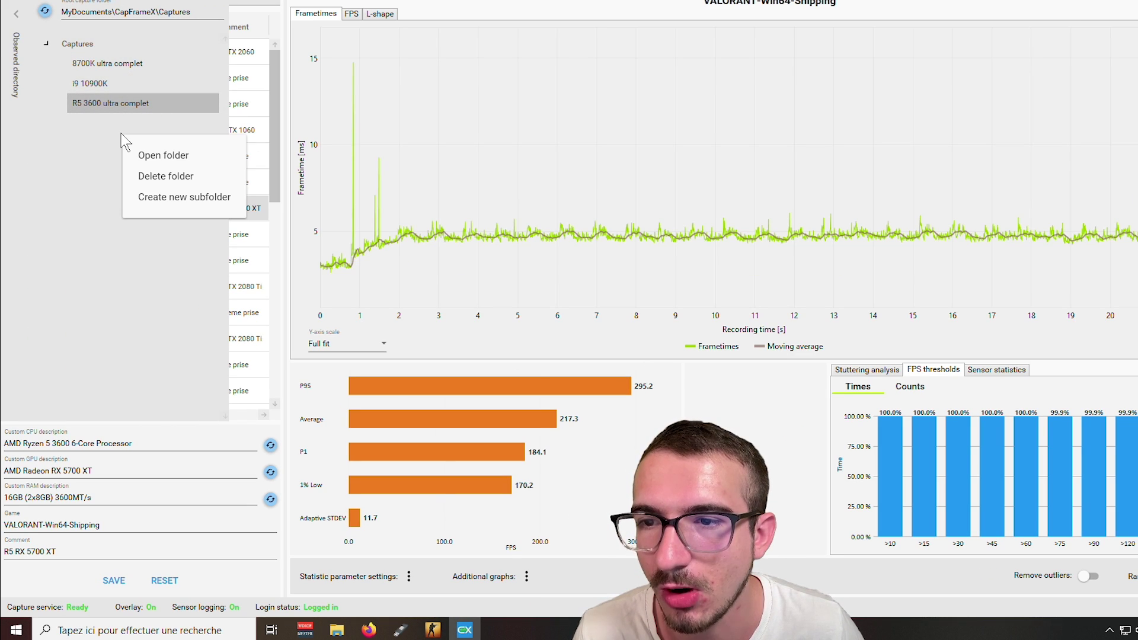
click(178, 200)
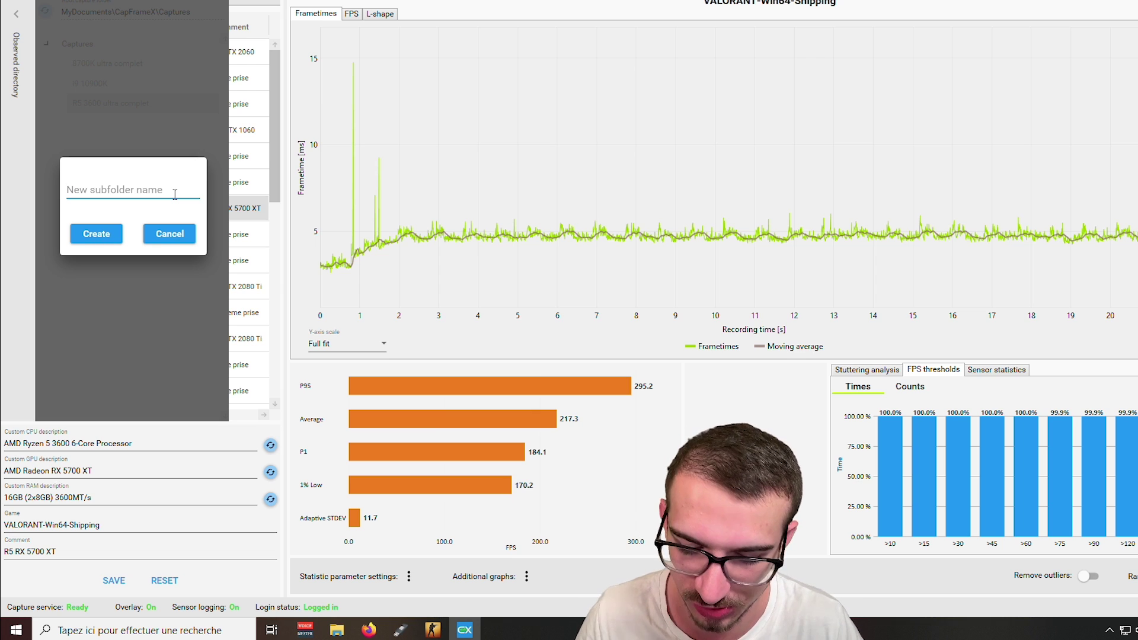
text(capet)
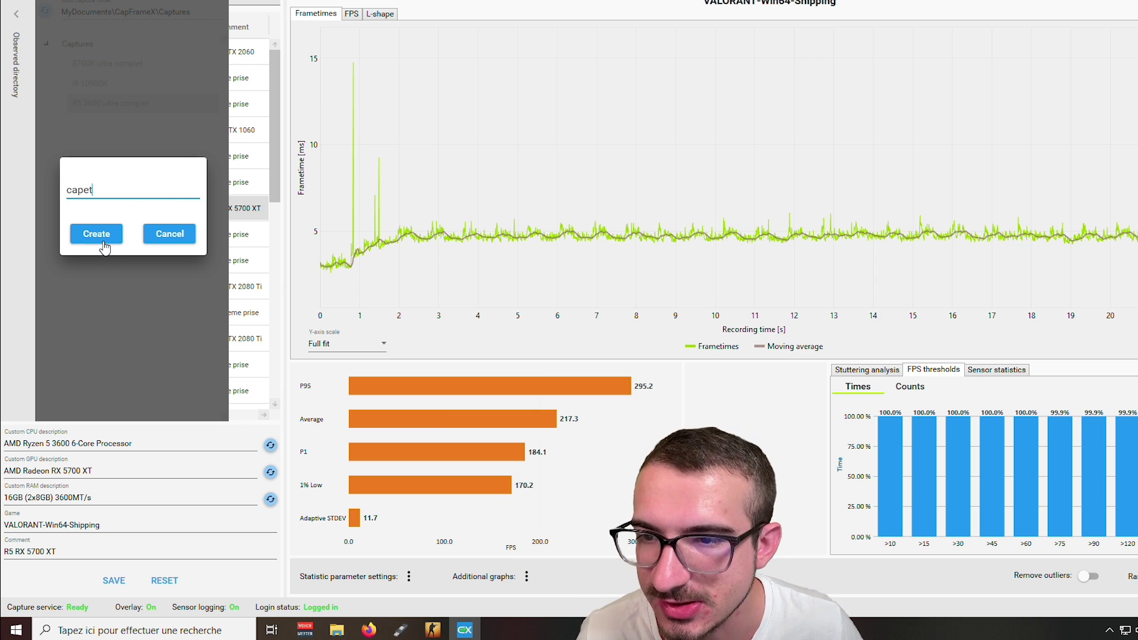
click(99, 238)
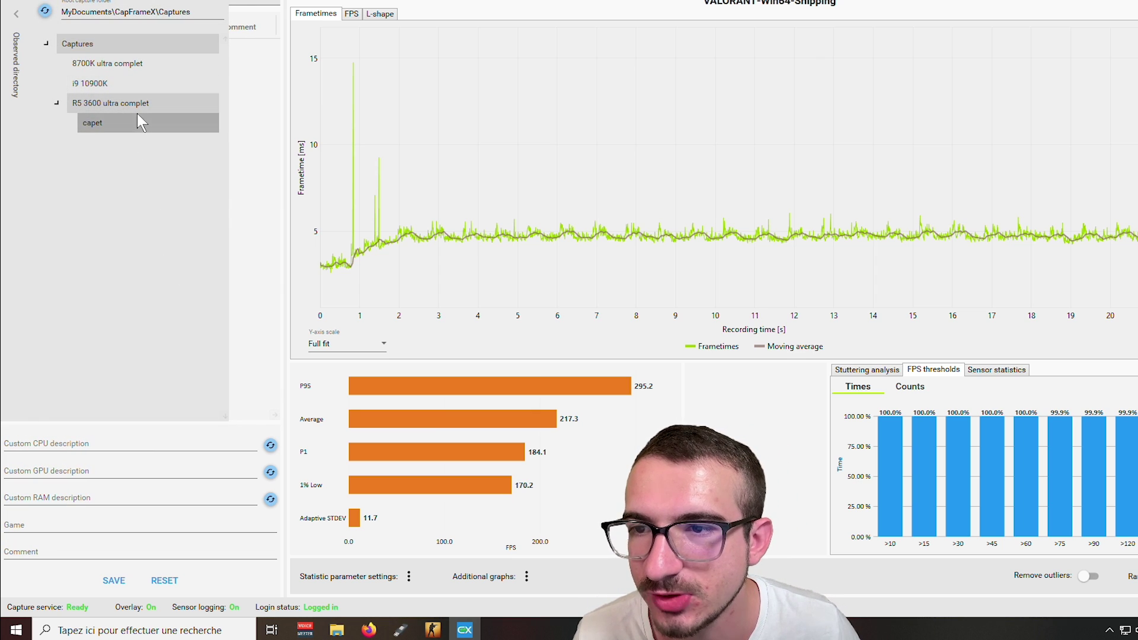
click(135, 67)
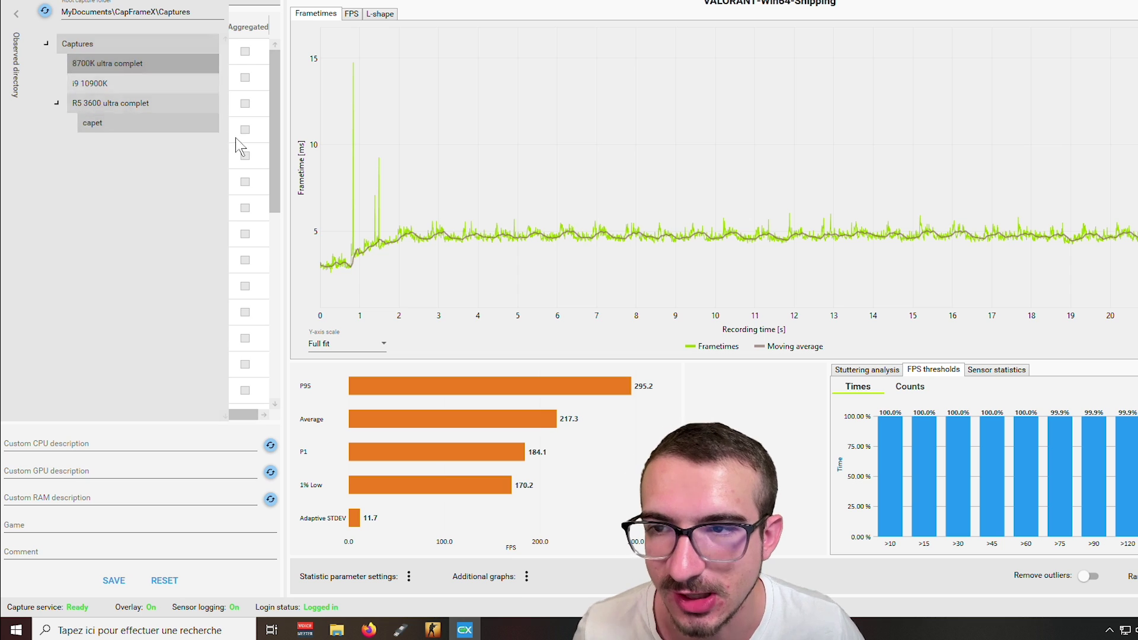
Step: Open File Explorer and browse to the Documents\CapFrameX\Captures folder
key(super+e)
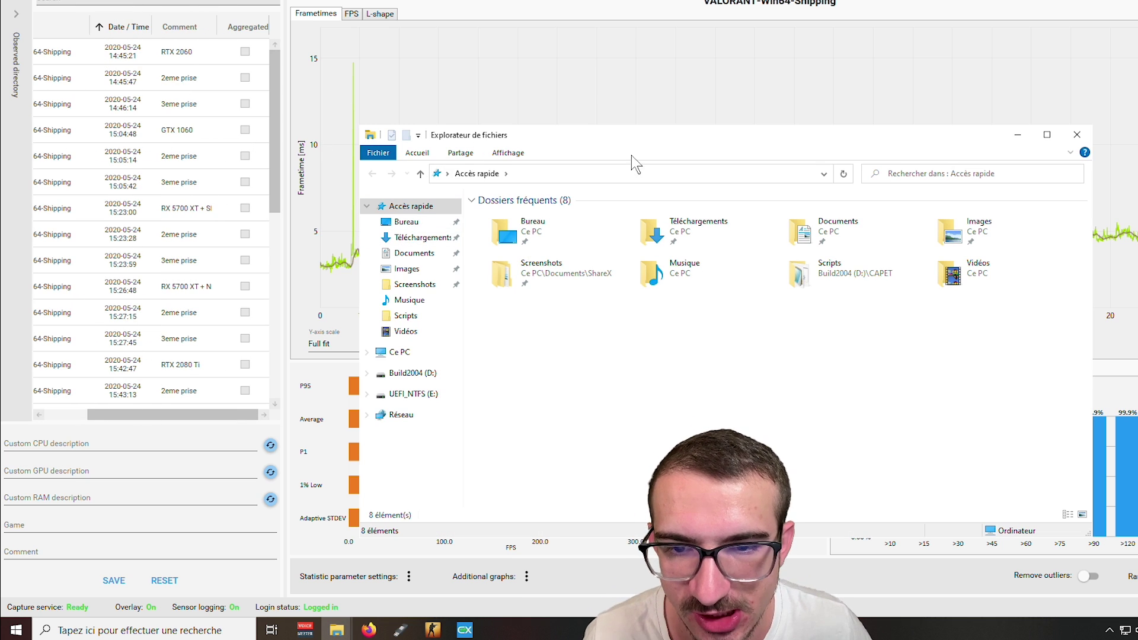
click(409, 253)
double_click(504, 229)
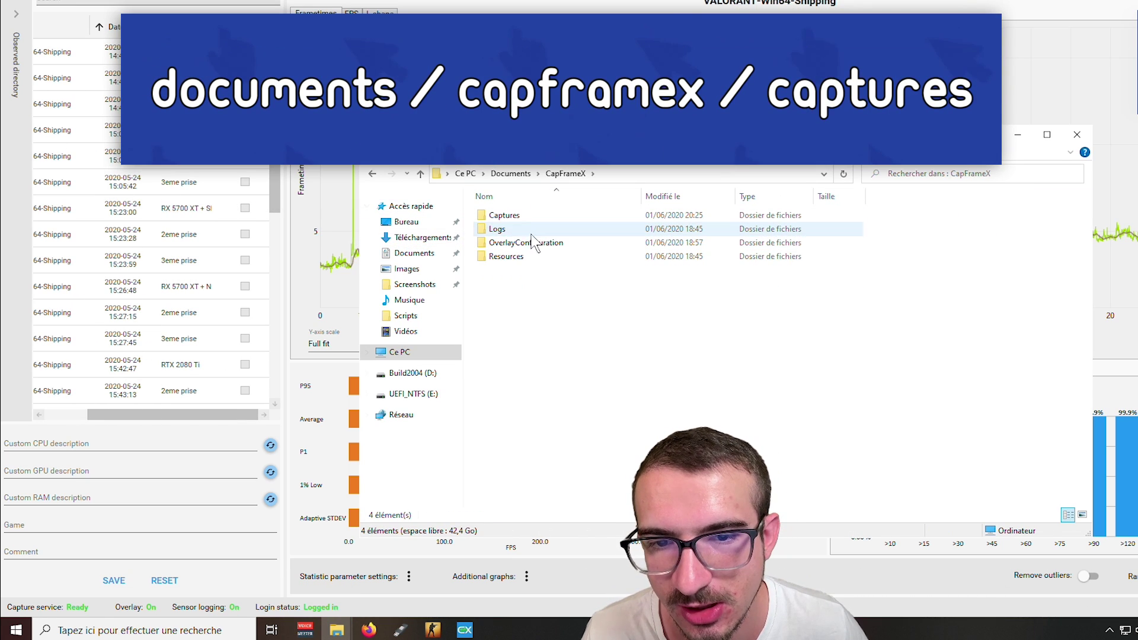
double_click(521, 215)
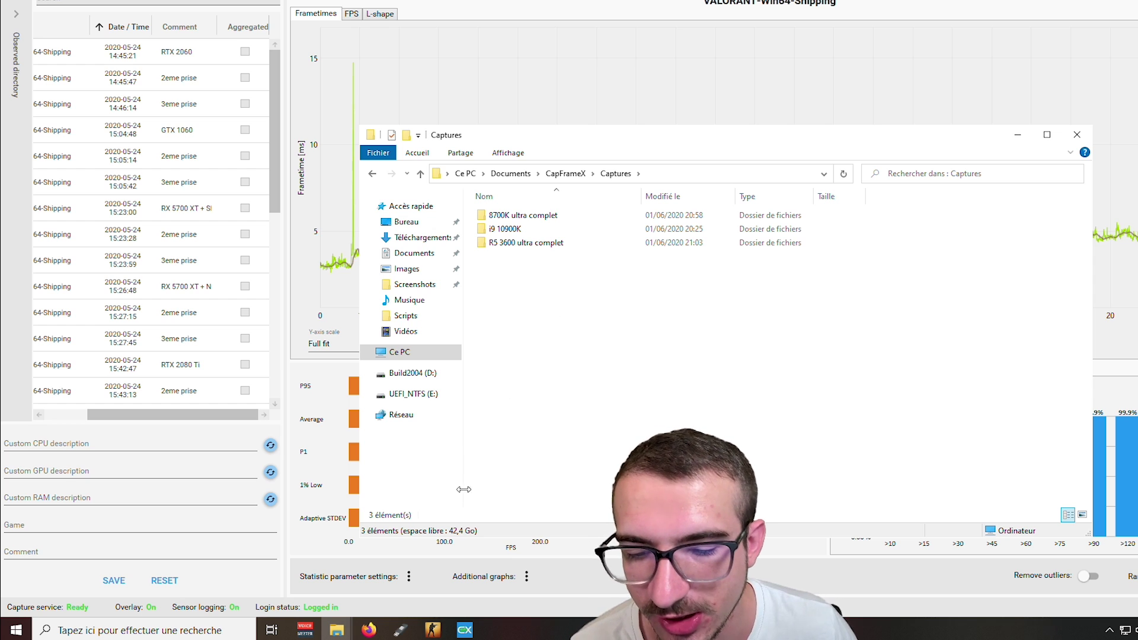
Step: Switch to Firefox to view the shared CAPFRAMEX folder on Google Drive, and return to CapFrameX
click(369, 630)
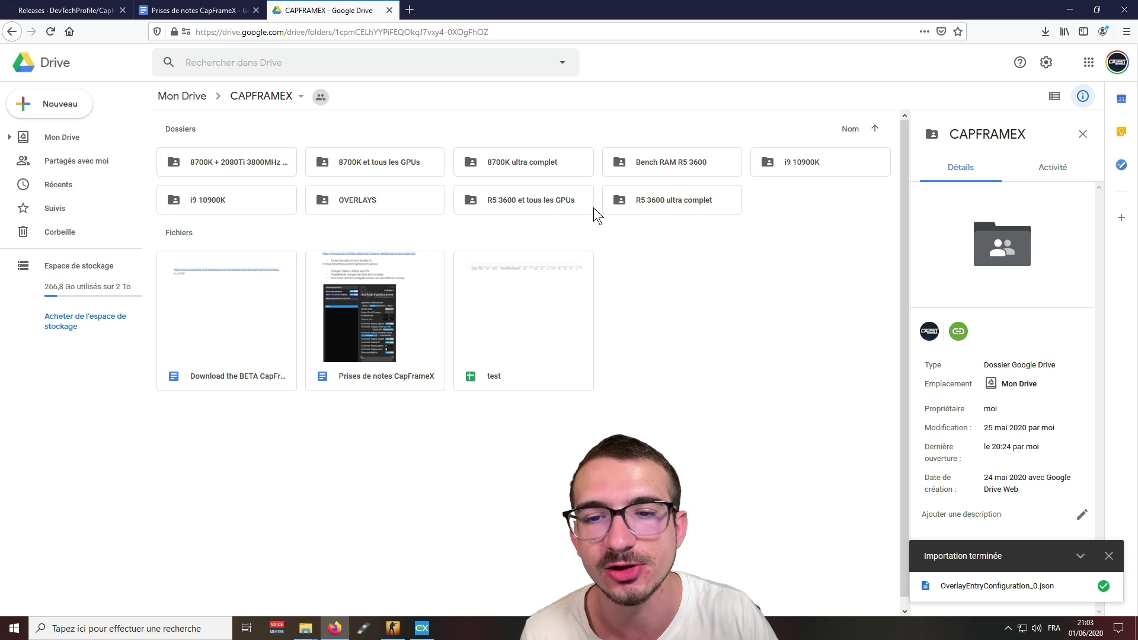
click(1070, 10)
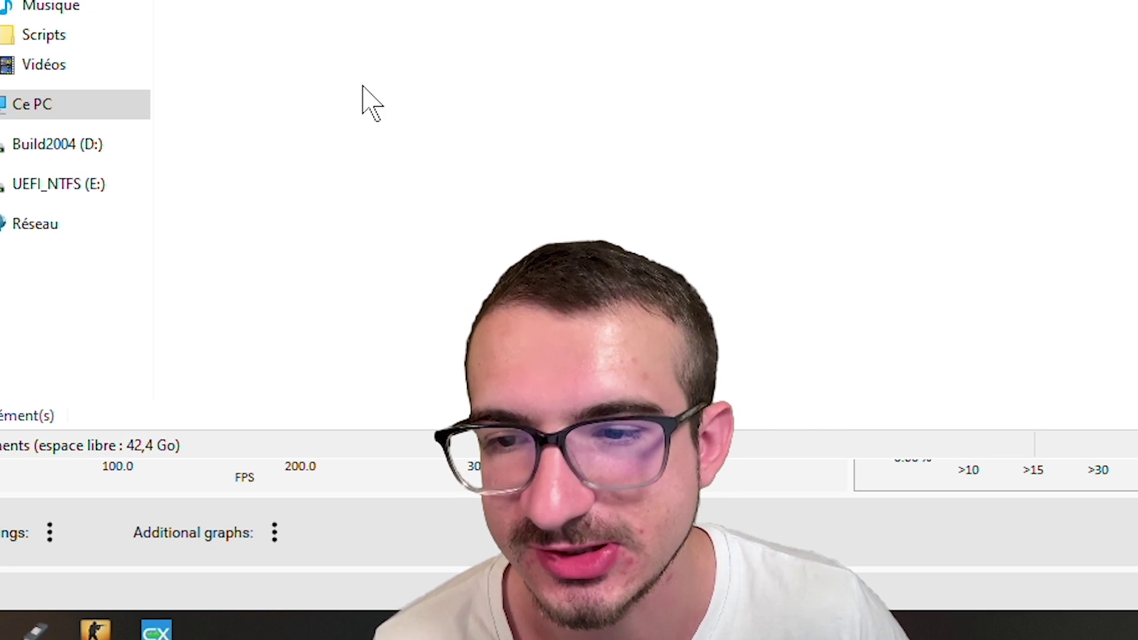
key(alt+Tab)
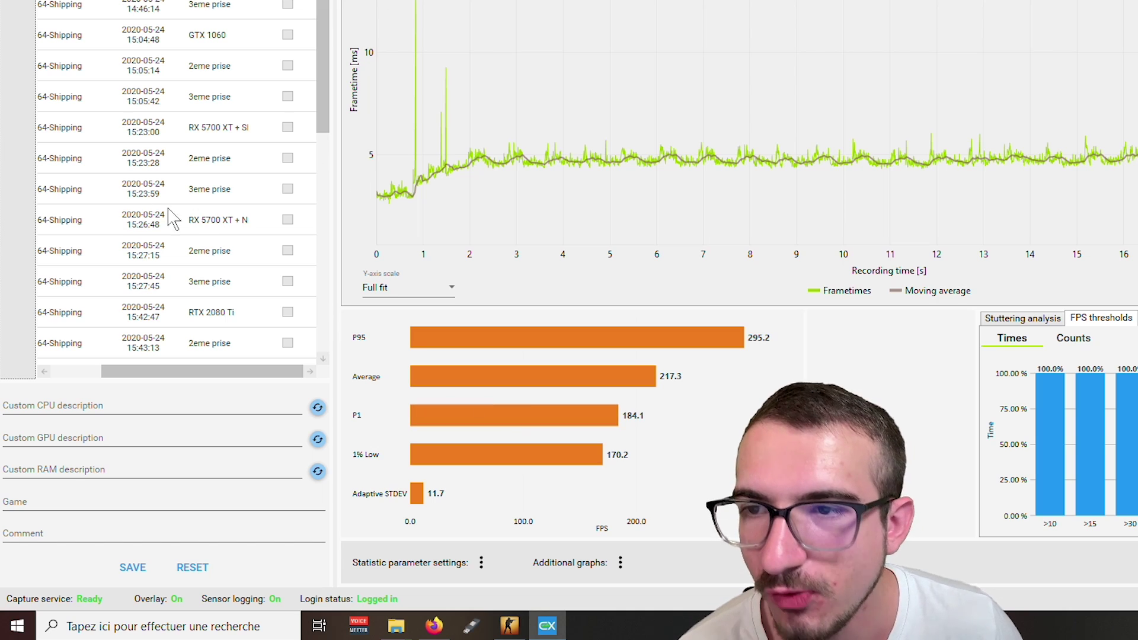
Step: Open the RTX 2080 Ti capture of the i7-8700K, check its hardware description fields and display its FPS graph
click(219, 321)
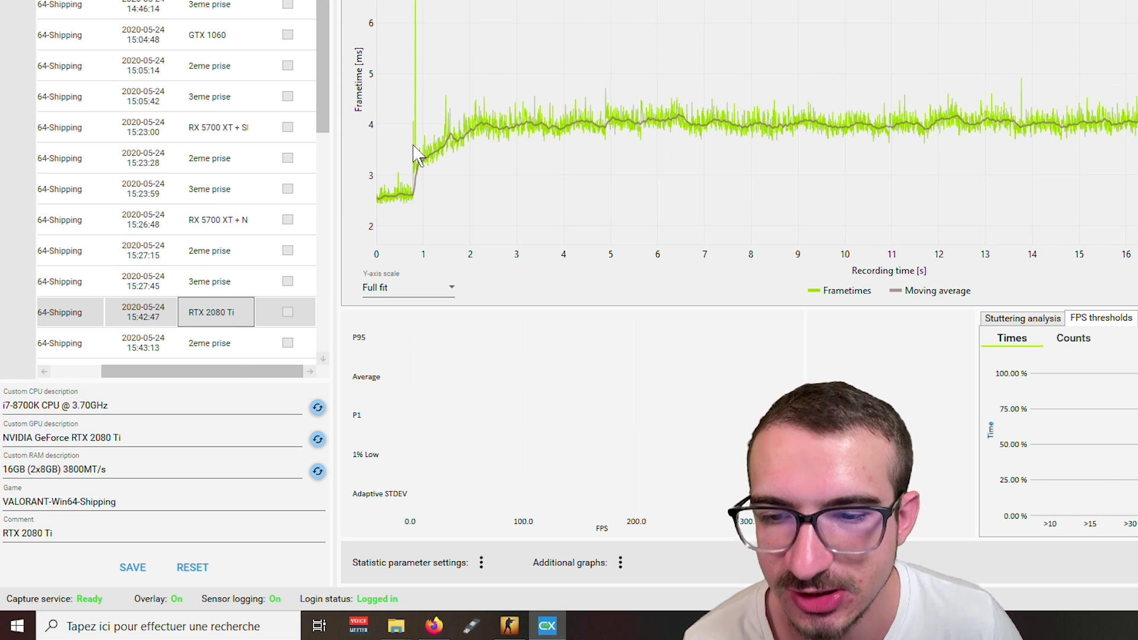
click(149, 406)
click(168, 409)
key(Tab)
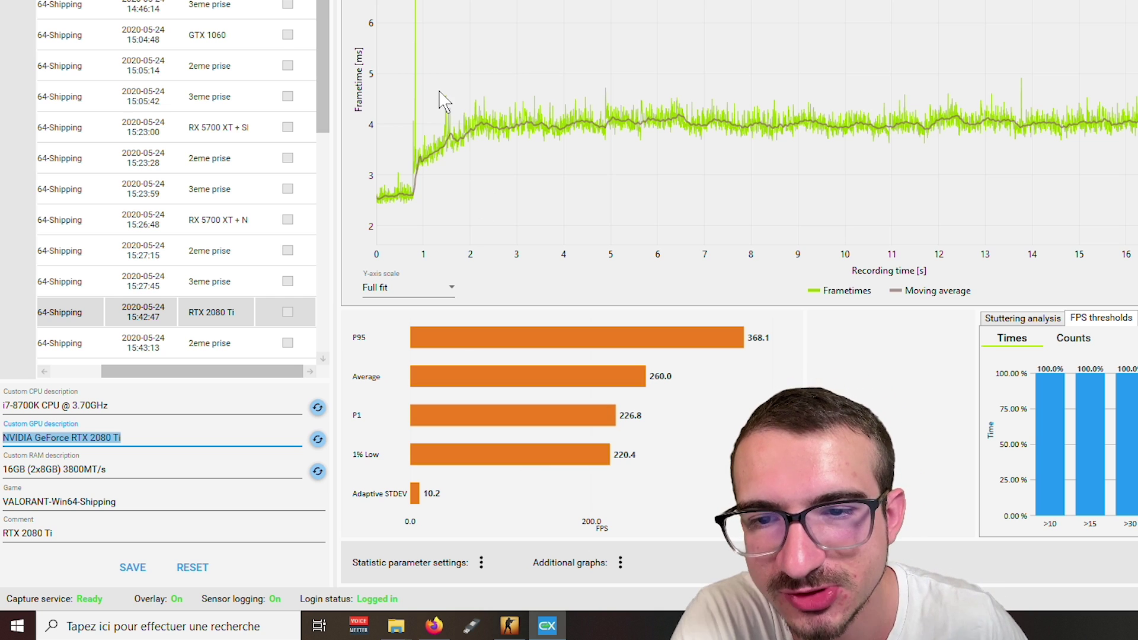
click(409, 118)
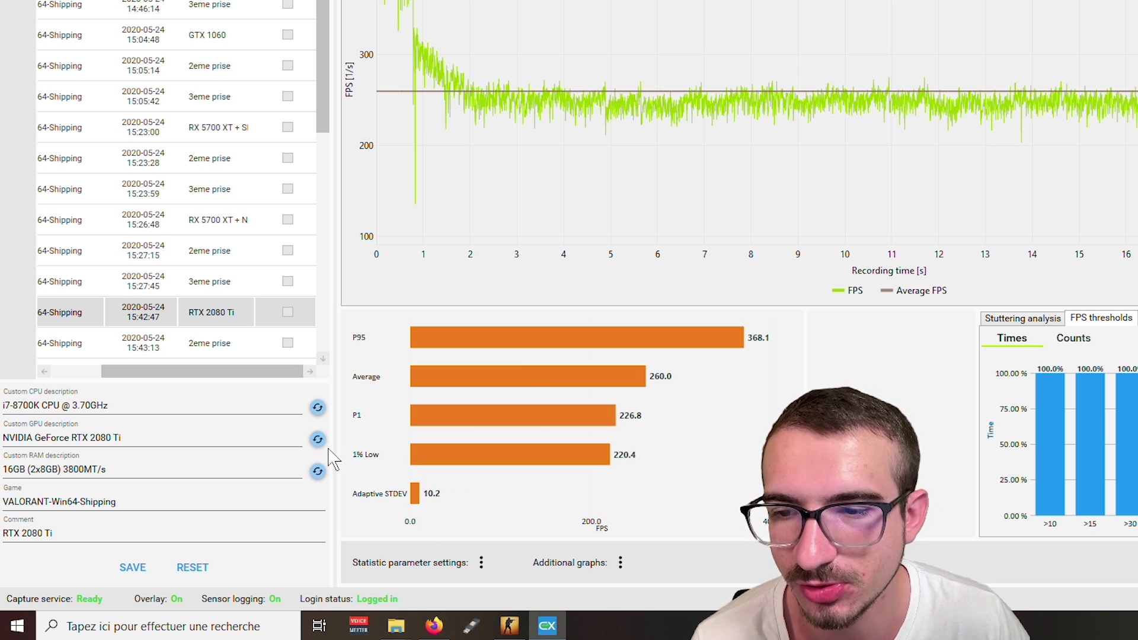
Step: View the stuttering analysis of the GTX 1060 capture and of its third take
click(211, 35)
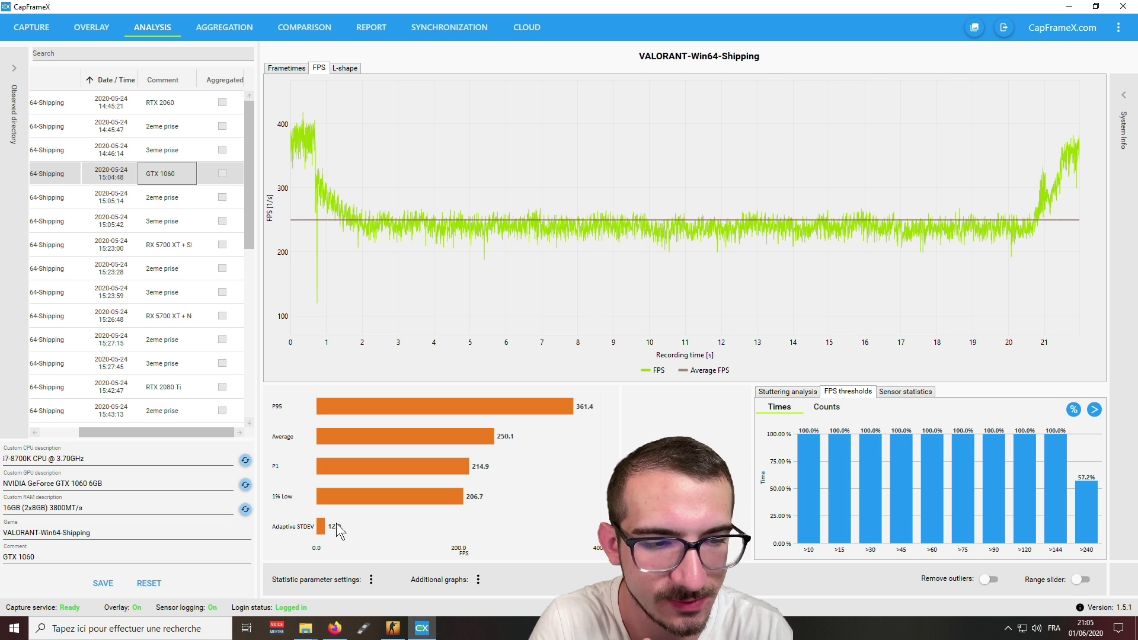
click(791, 392)
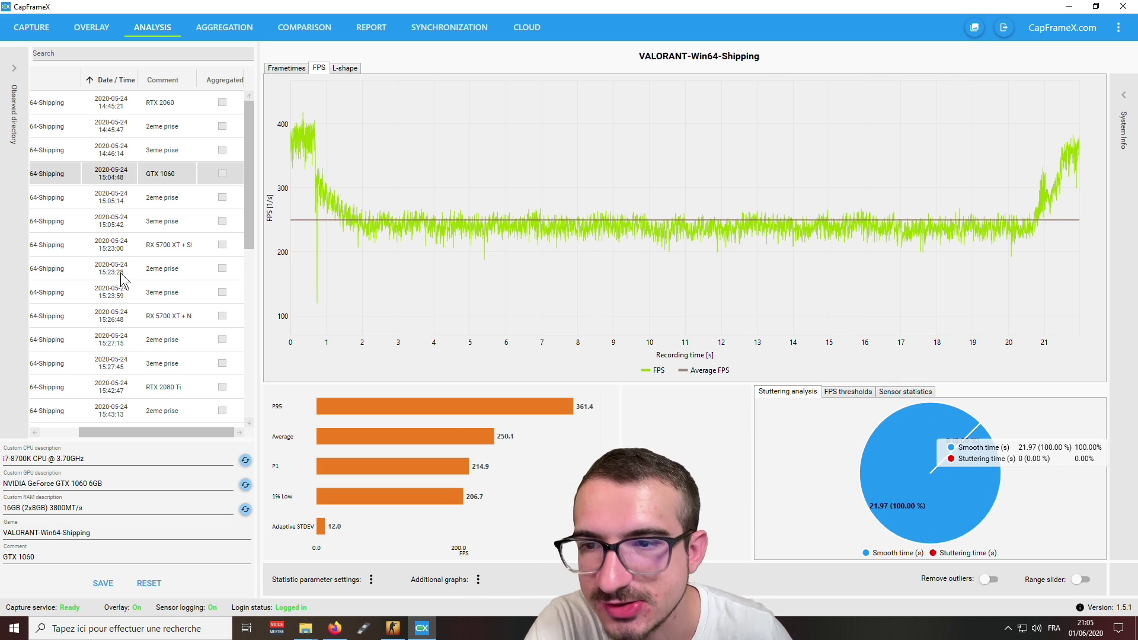
click(110, 225)
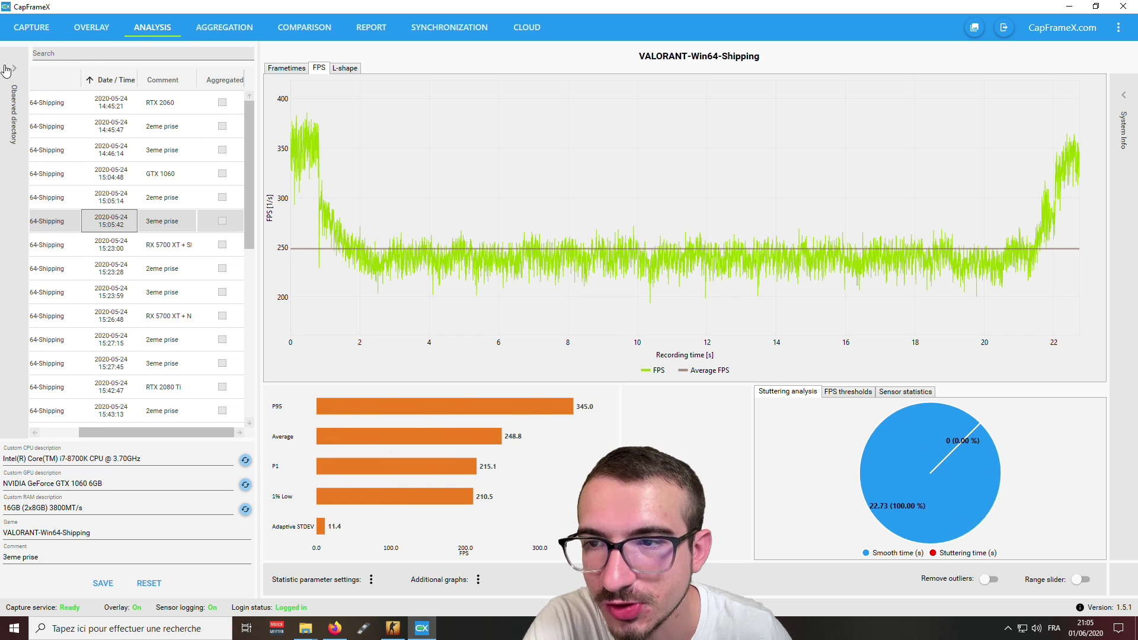
Step: Switch to the i9 10900K directory and view the stuttering analysis of the CSGO and Fortnite captures
click(3, 81)
click(119, 131)
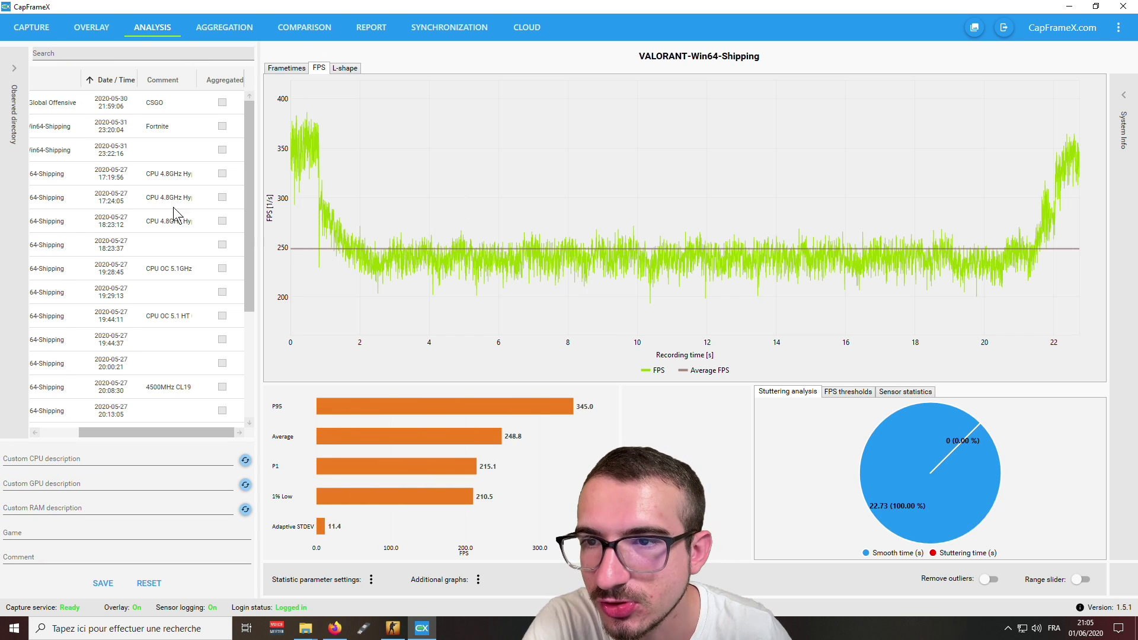
click(132, 104)
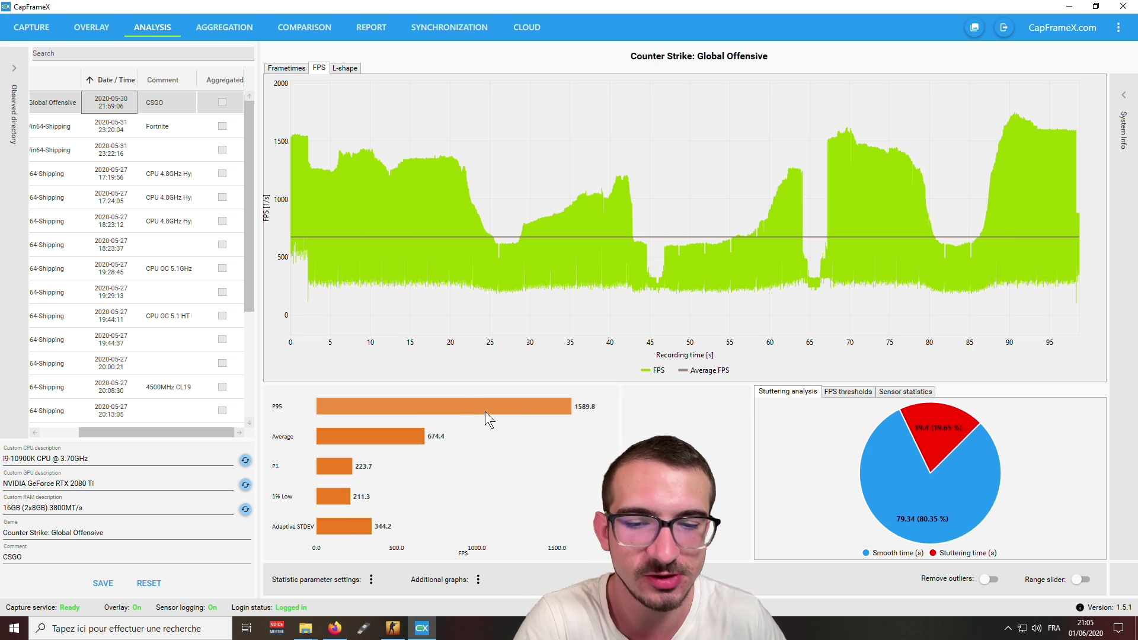
mouse_move(953, 453)
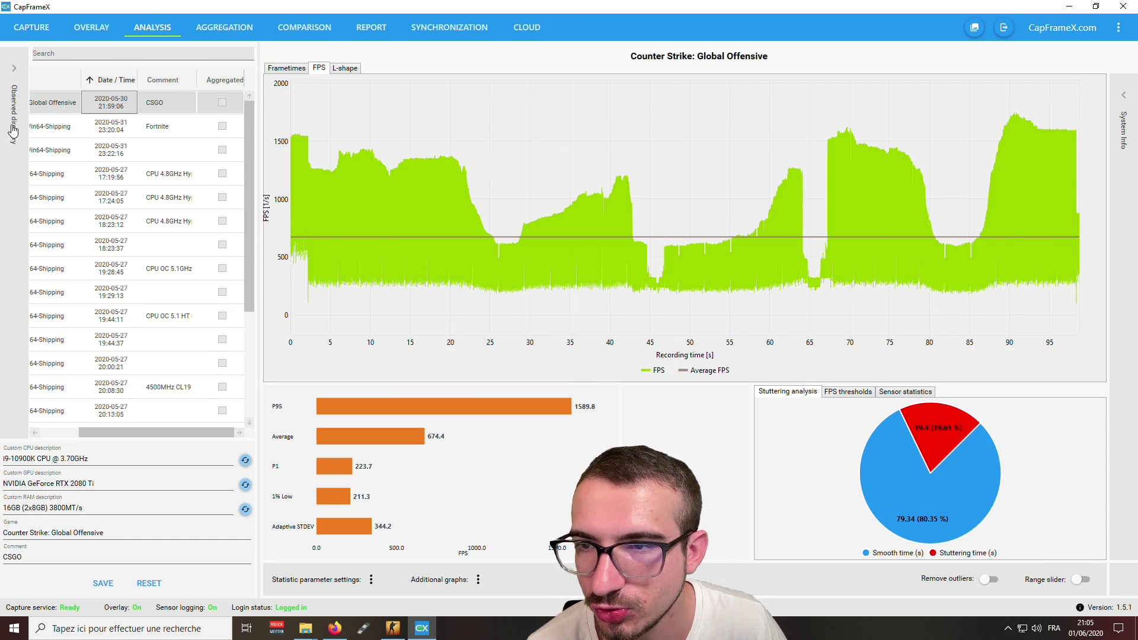
click(53, 126)
Step: Return to the 8700K ultra complet directory and check the FPS thresholds of the RTX 2080 Ti and GTX 1060 captures
mouse_move(3, 128)
click(83, 115)
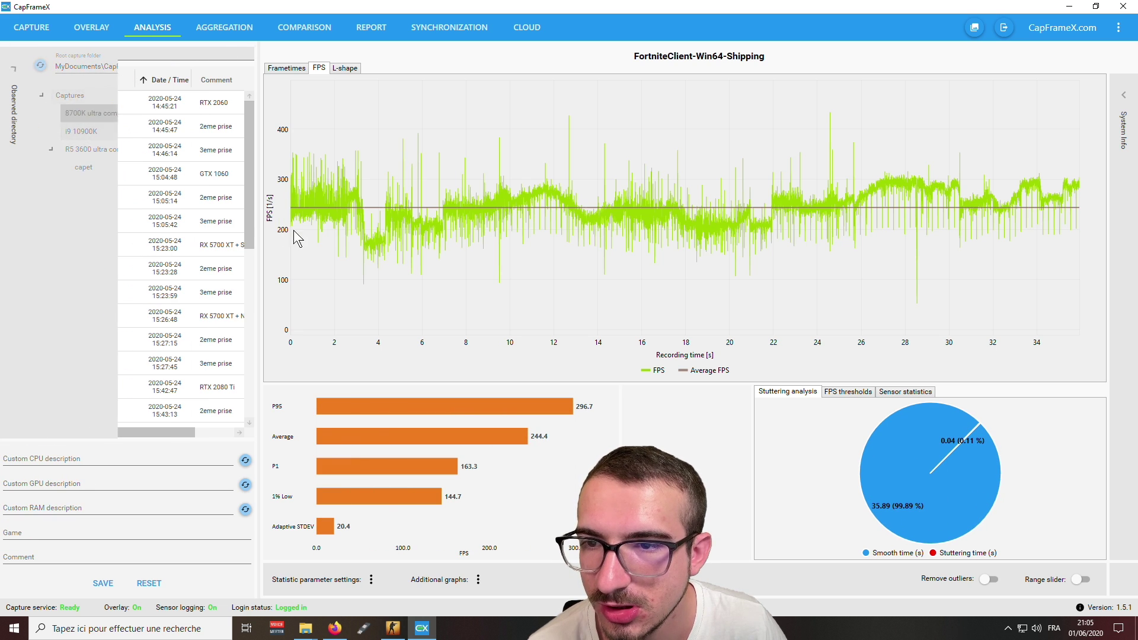
click(224, 250)
click(848, 391)
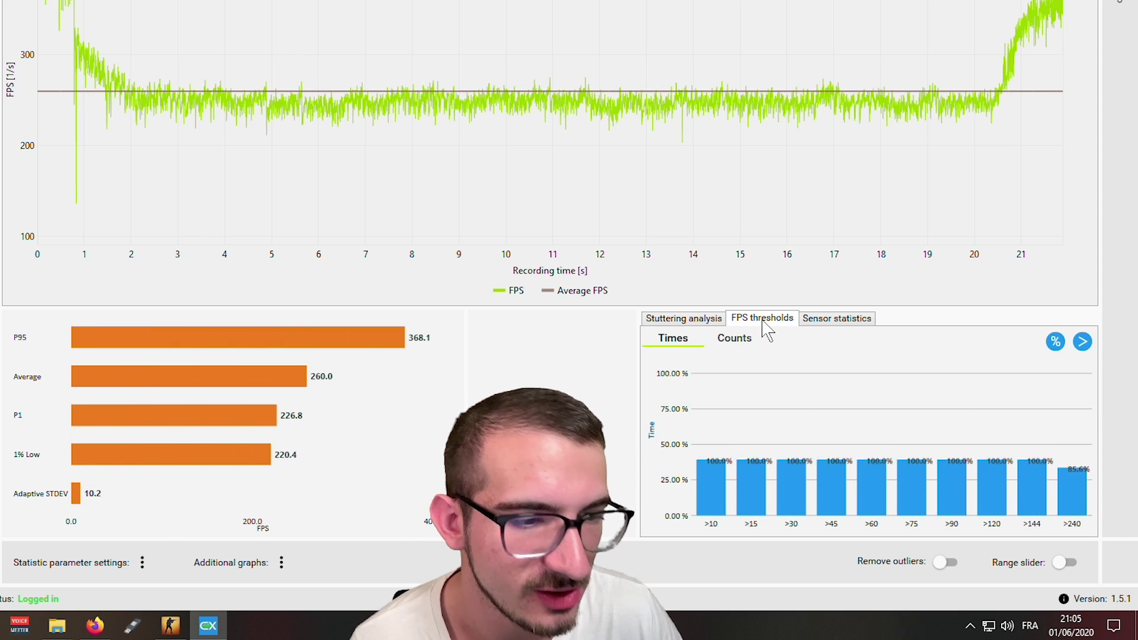
click(1082, 342)
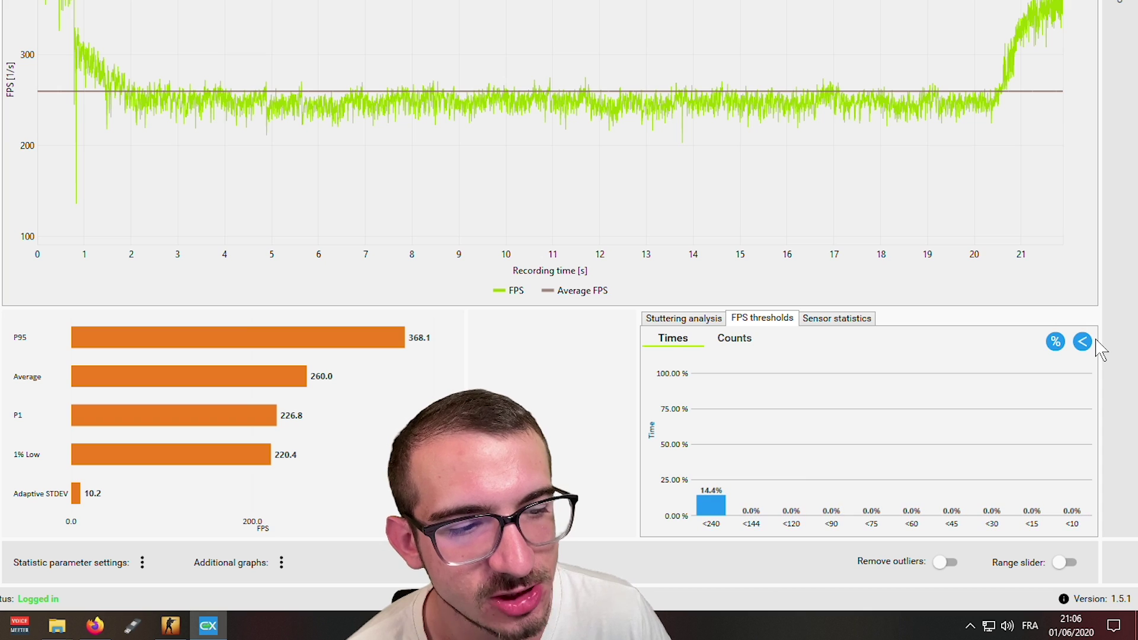
click(1082, 343)
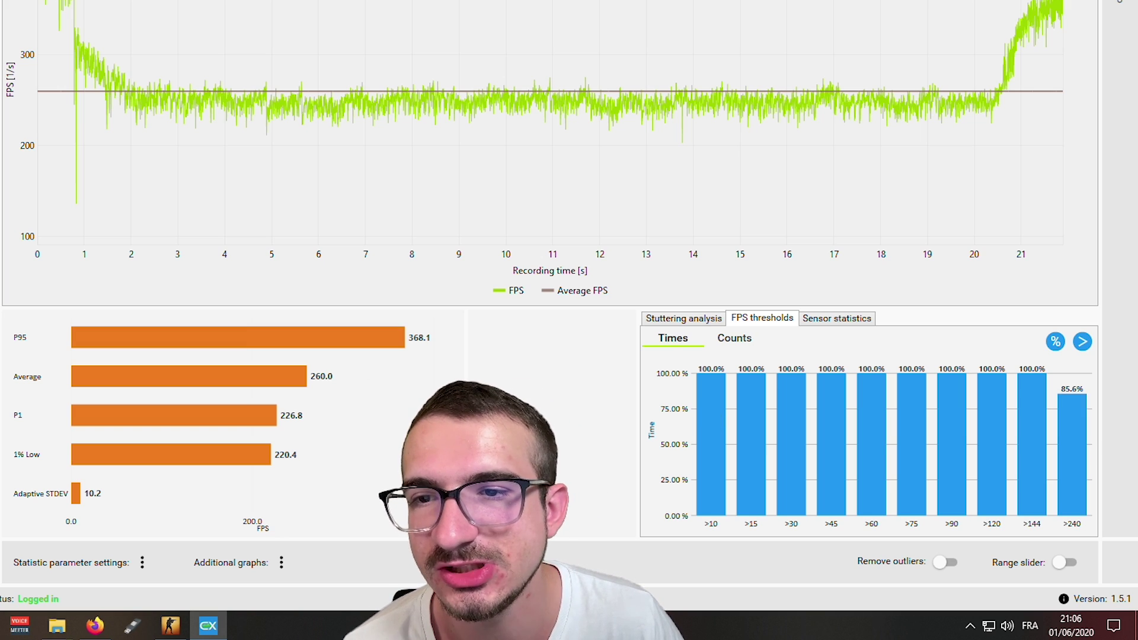
key(Down)
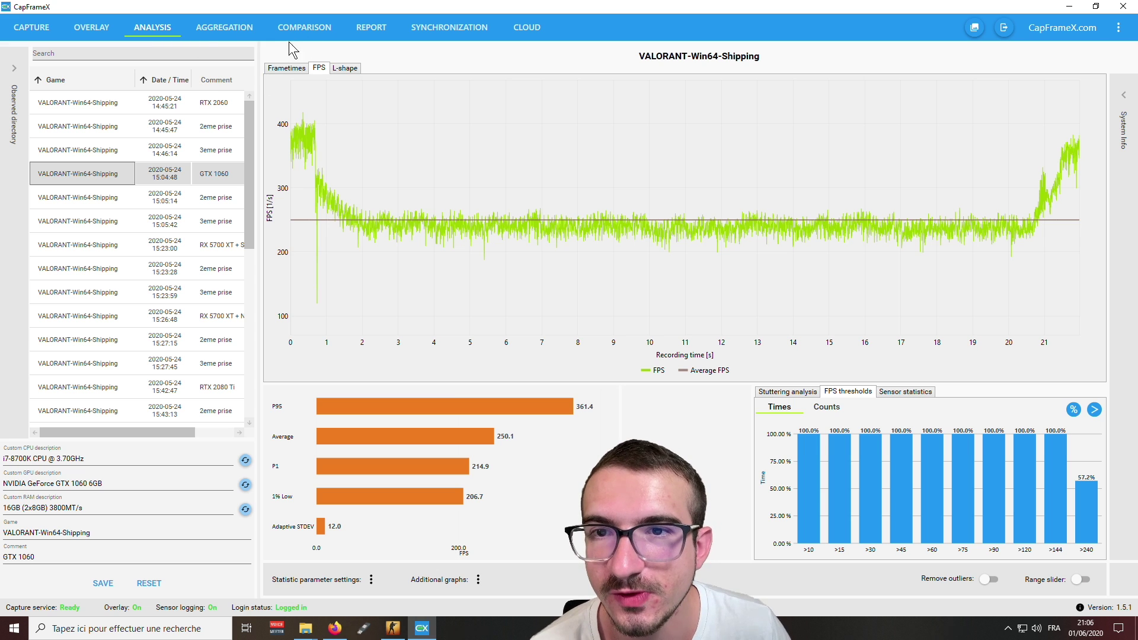
Step: Add the RTX 2060, GTX 1060 and RTX 2080 Ti first-take captures to a bar chart comparison
click(303, 27)
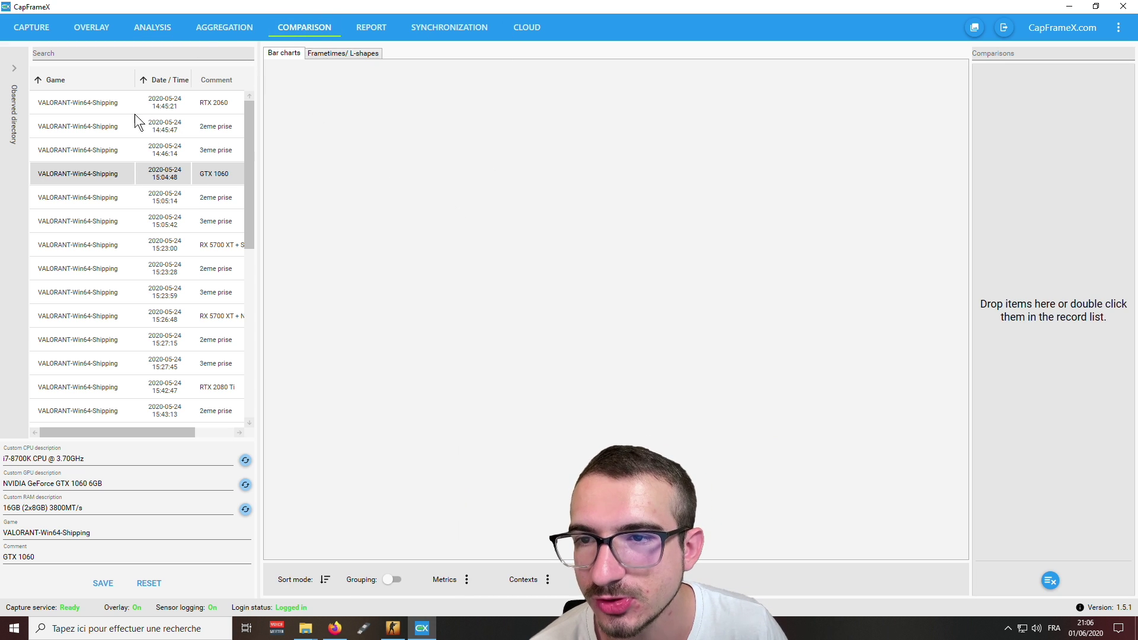
drag(178, 102, 1029, 136)
drag(129, 168, 1014, 178)
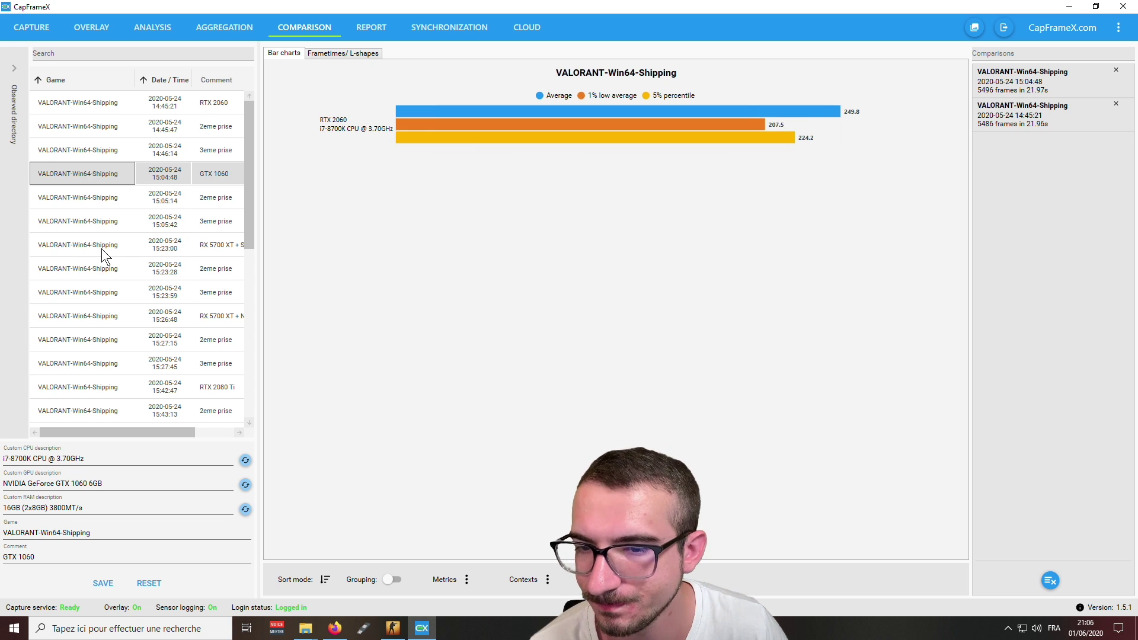
drag(119, 382, 1013, 356)
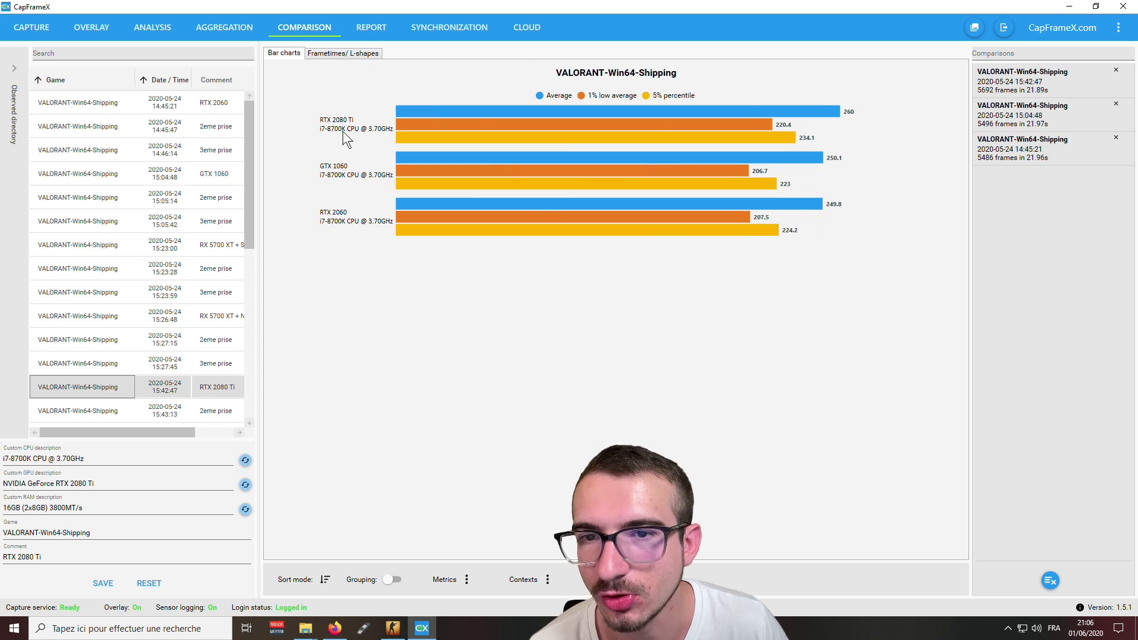
Step: Switch to the R5 3600 ultra complet directory and add its RTX 2060, GTX 1060 and RTX 2080 Ti first-take captures to the comparison
click(18, 109)
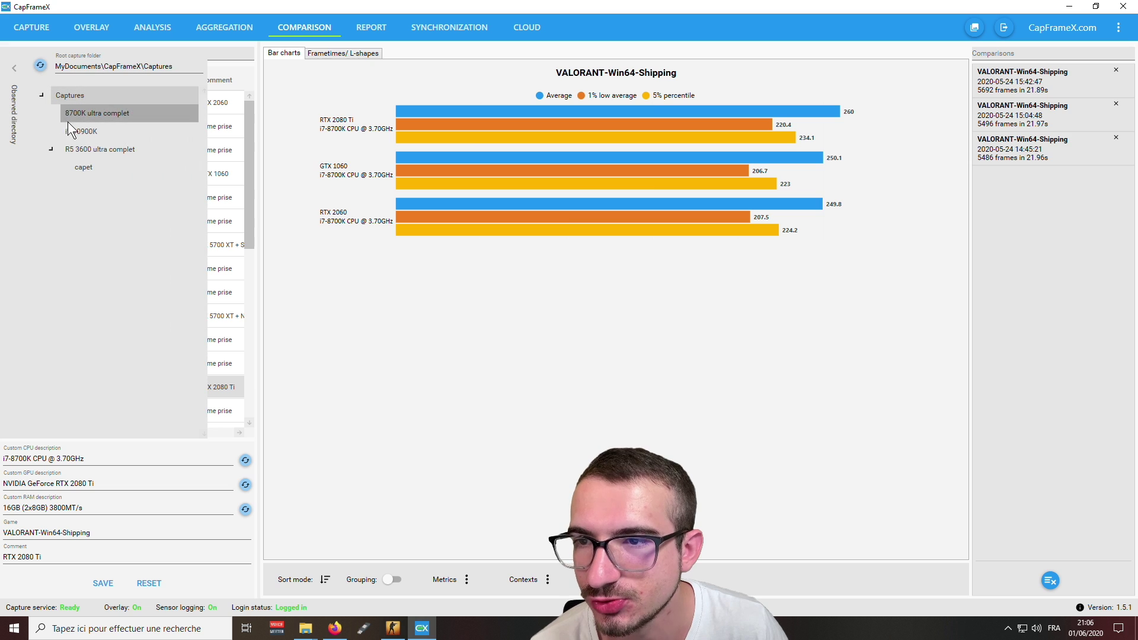
click(85, 151)
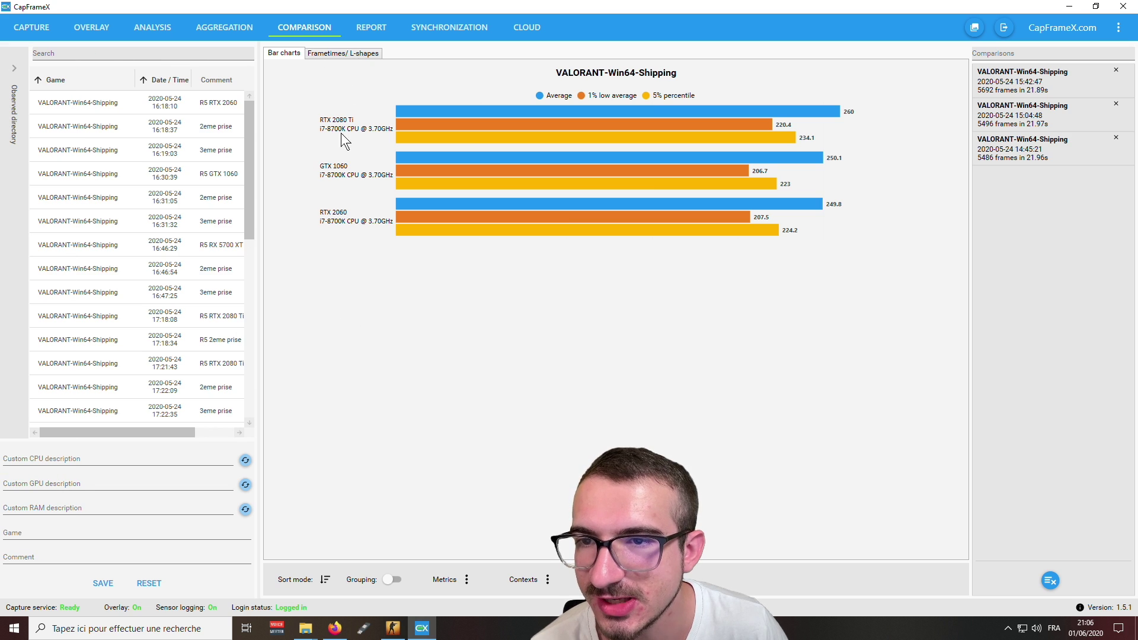
drag(95, 107, 972, 215)
drag(165, 174, 1021, 276)
scroll(171, 279, down, 1)
drag(147, 300, 1014, 320)
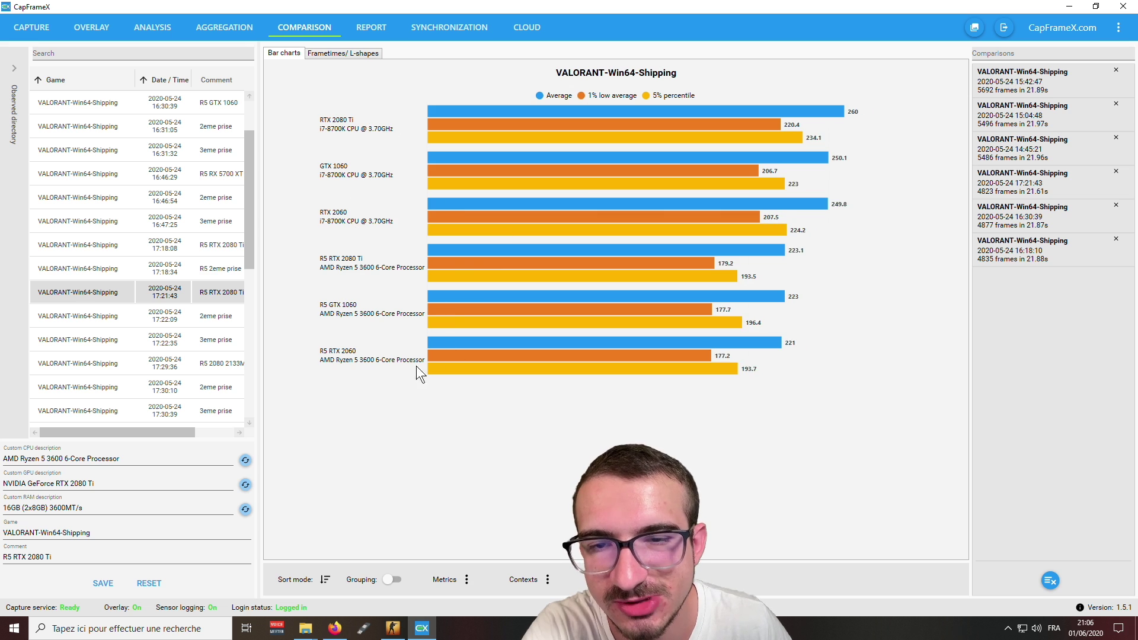
Step: Review the available second and third metrics for the bar chart, keeping 1% low average and 5% percentile
click(467, 579)
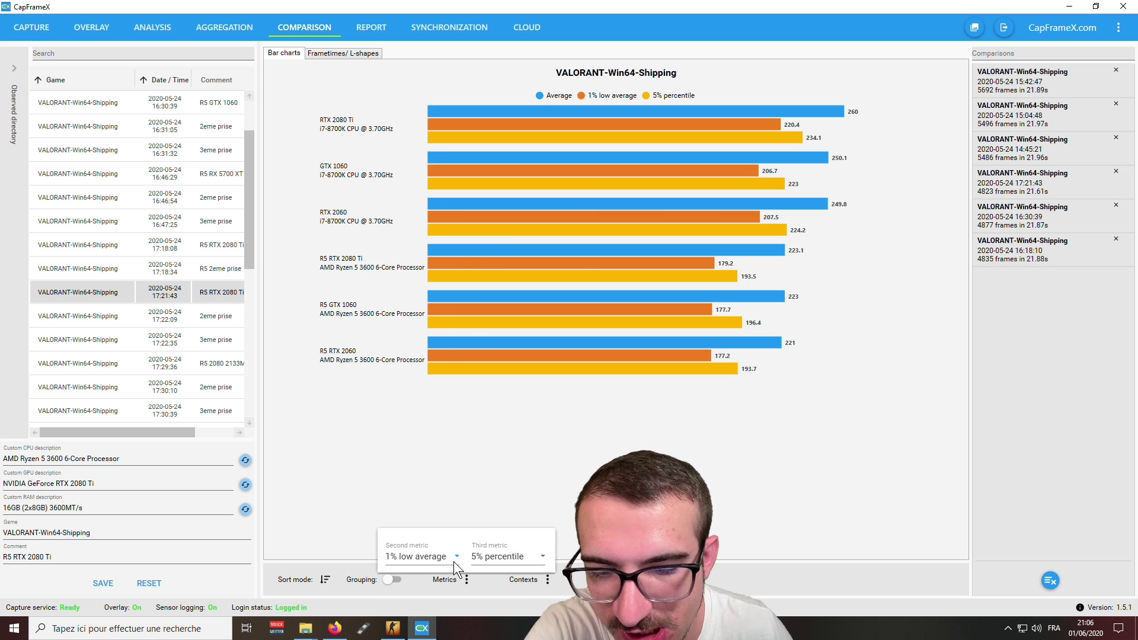
click(456, 566)
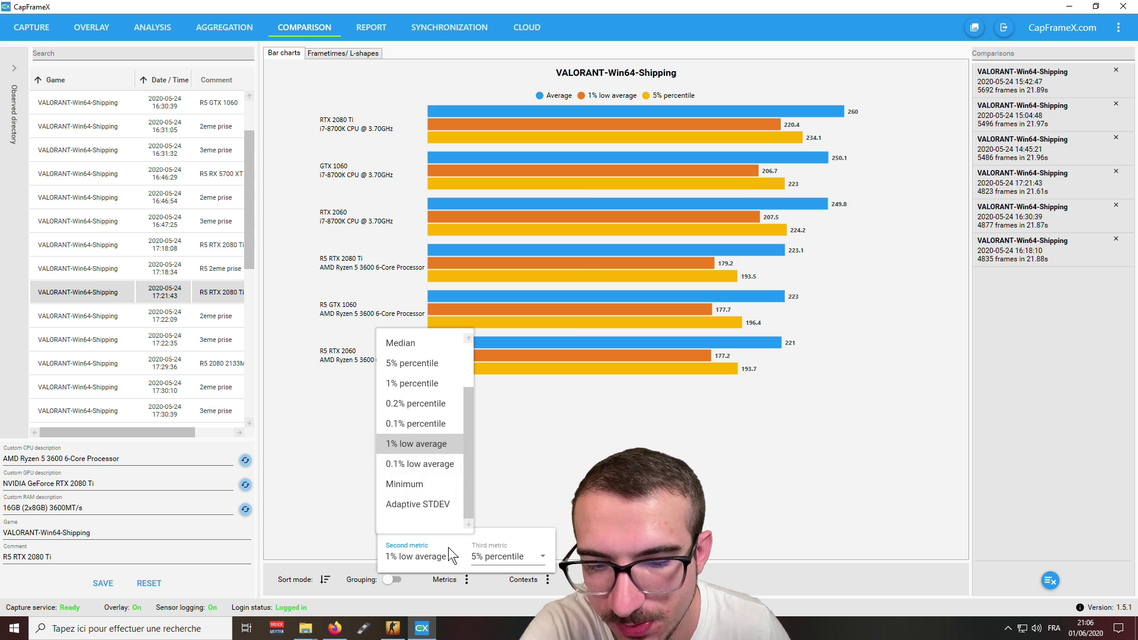
click(450, 558)
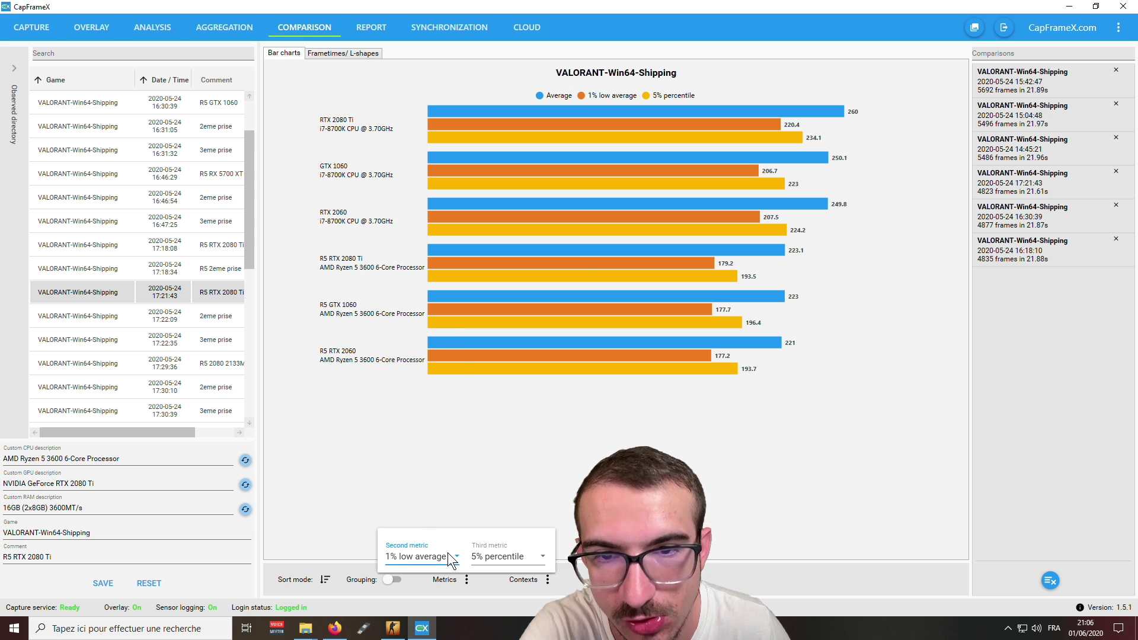
click(533, 557)
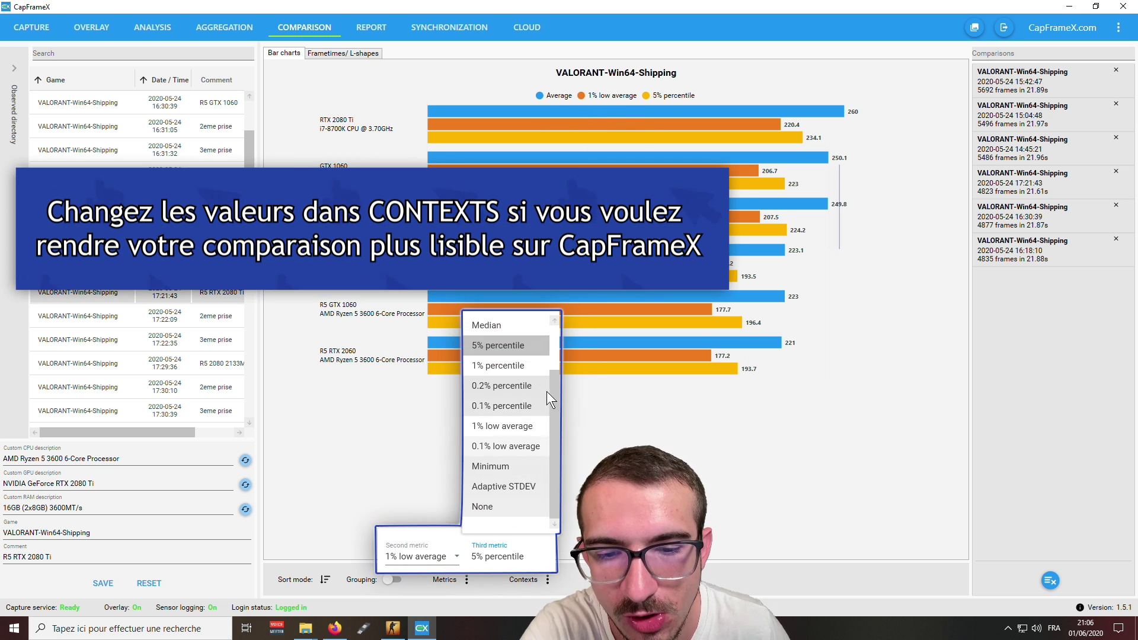
click(507, 349)
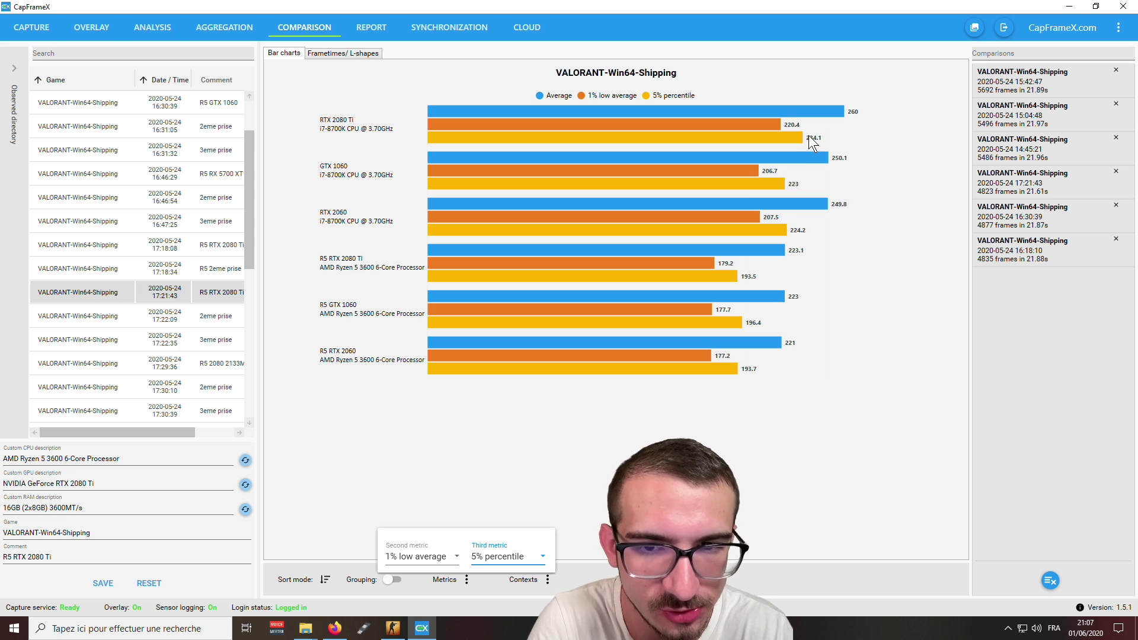
click(358, 178)
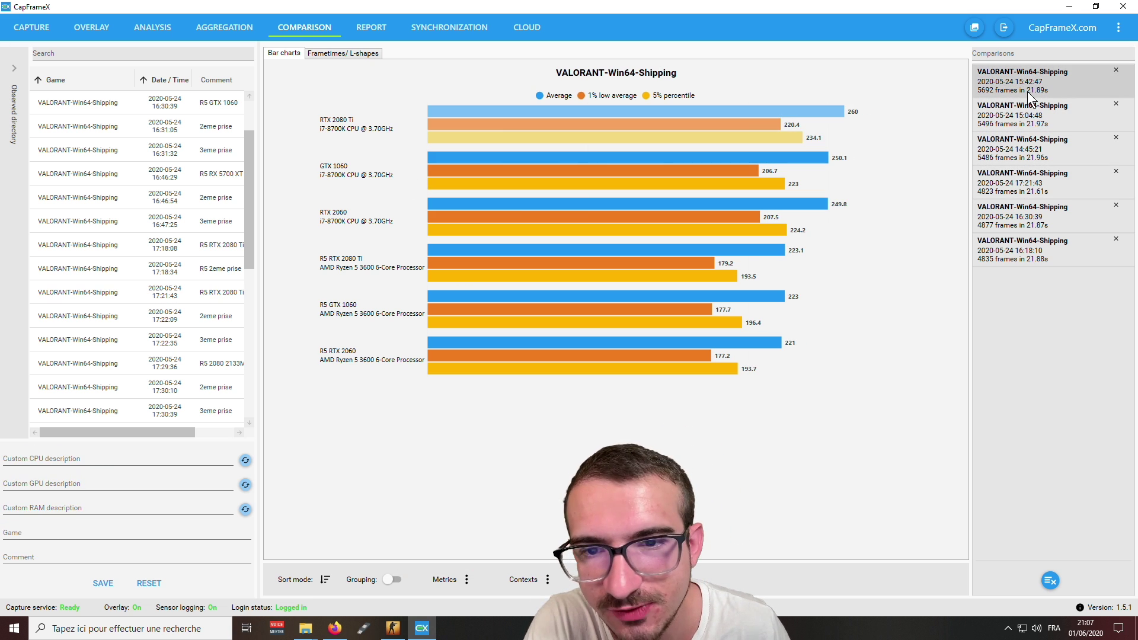
click(492, 137)
click(492, 138)
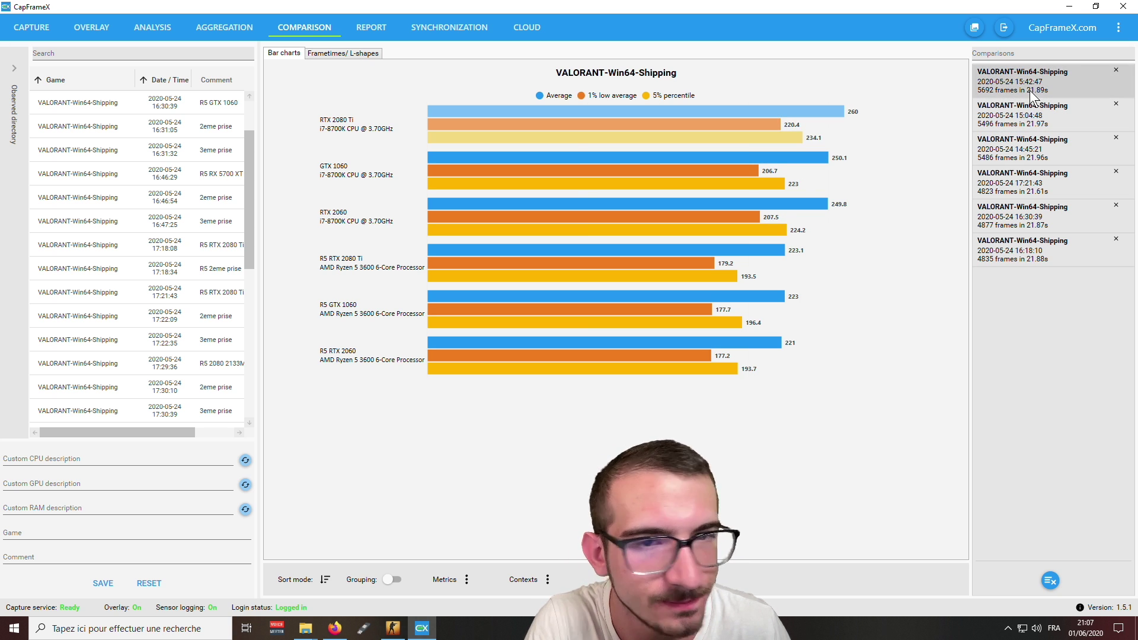
Step: Return to the 8700K ultra complet directory, set the RTX 2080 Ti capture's CPU description to "i7-8700K CPU @ 4.9GHz" and save it
click(12, 124)
click(82, 112)
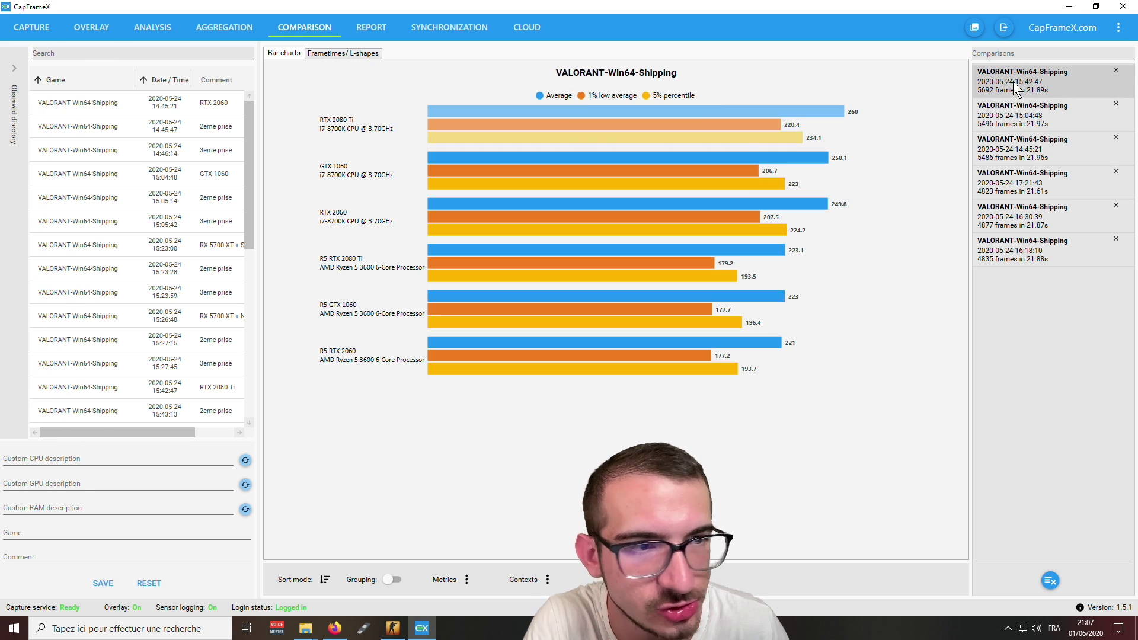
drag(56, 459, 70, 459)
text(4.9GHz)
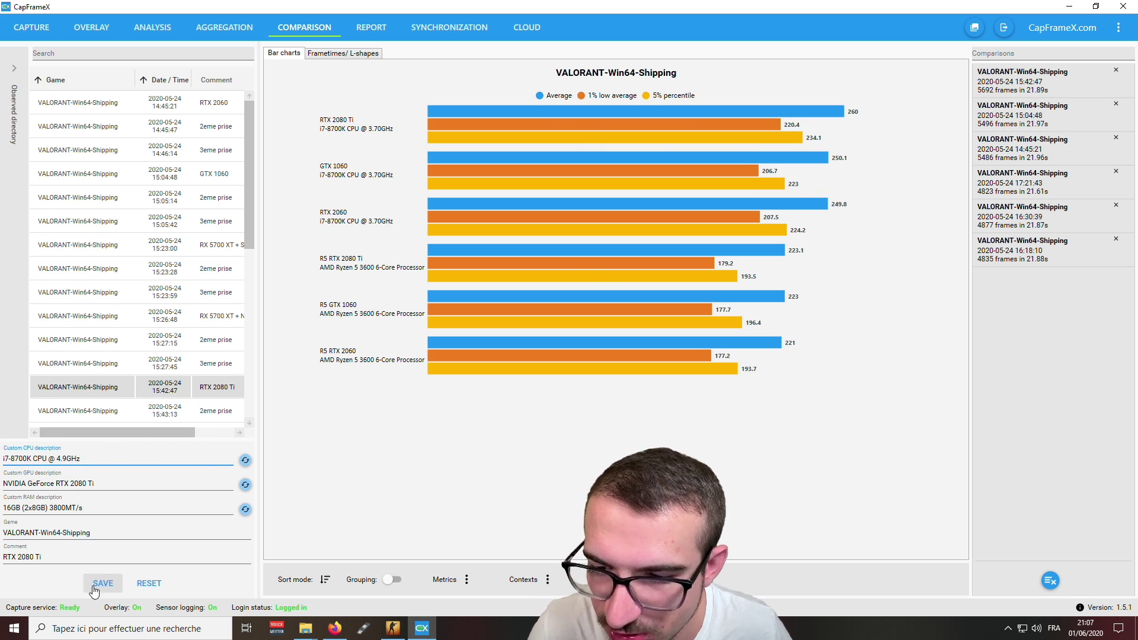
click(101, 583)
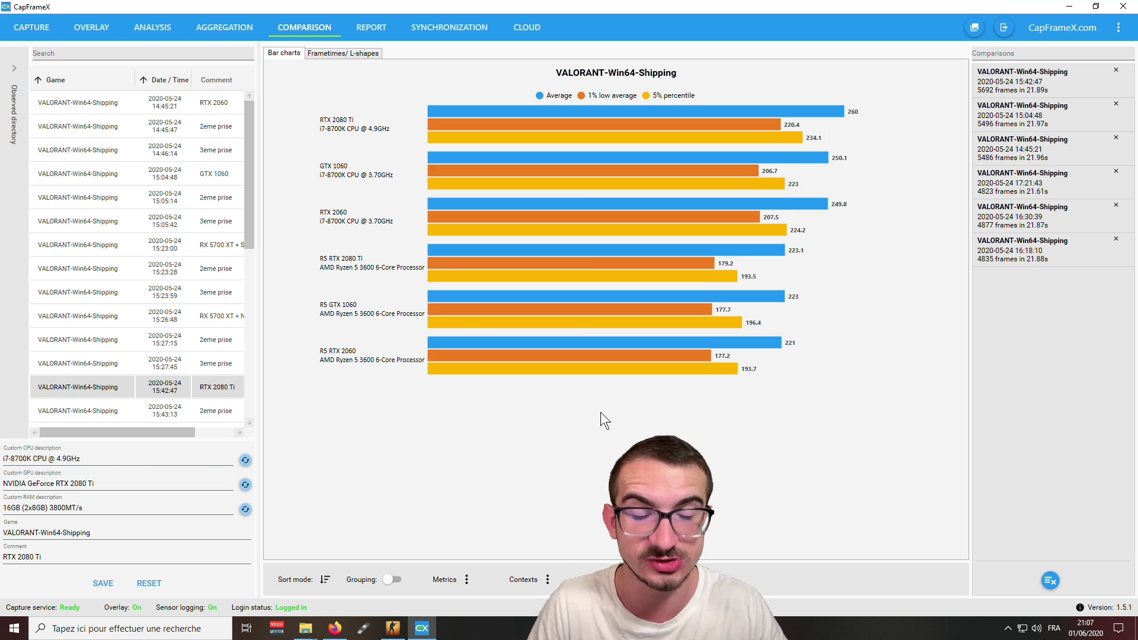
Step: Take a screenshot of the bar chart comparison with the Snipping Tool, then return to CapFrameX
key(super)
text(outil)
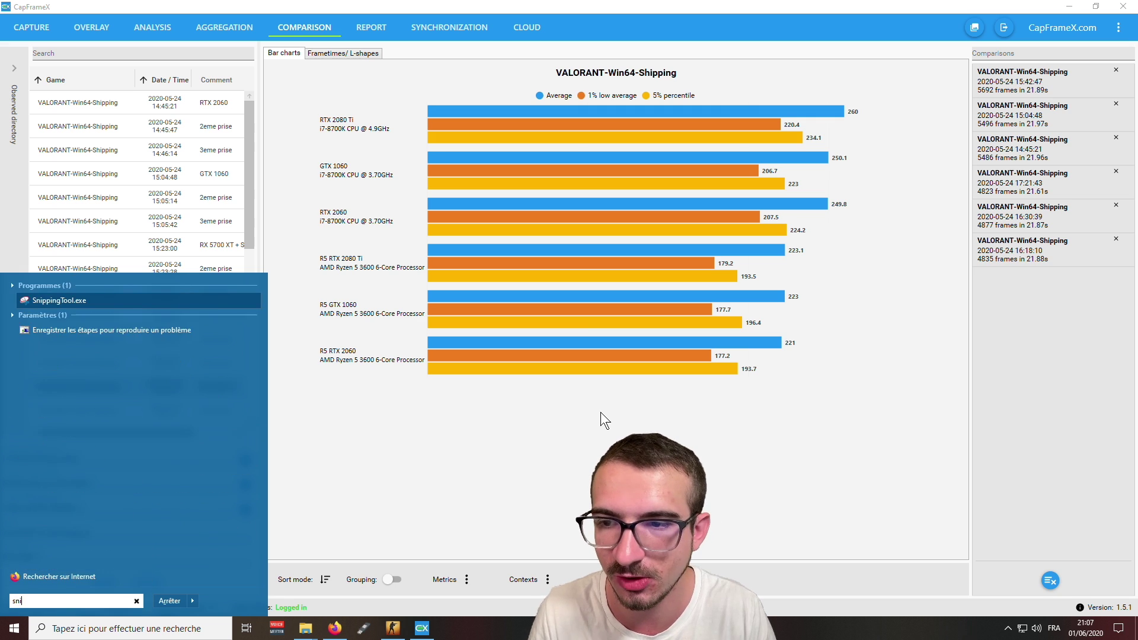
key(Return)
click(535, 406)
drag(269, 58, 922, 435)
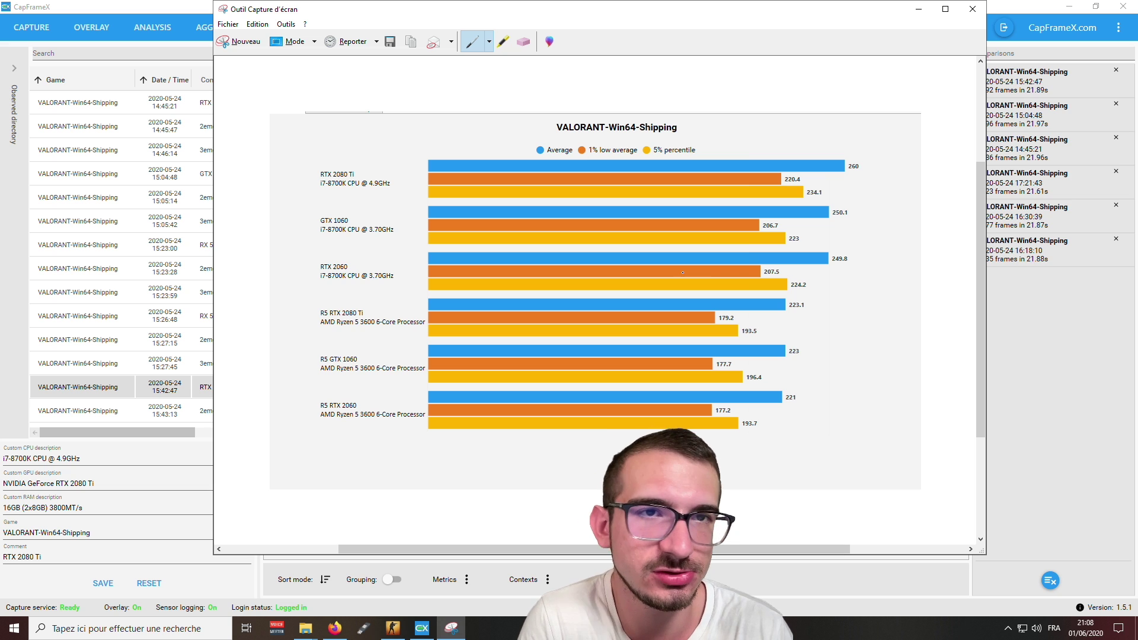
click(919, 8)
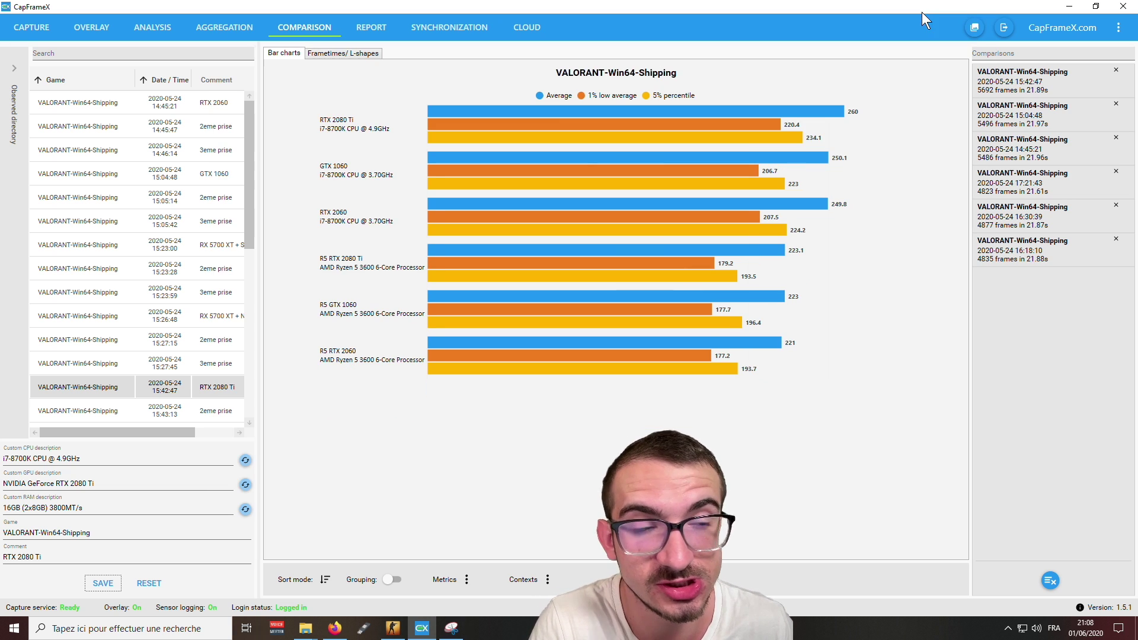
click(433, 275)
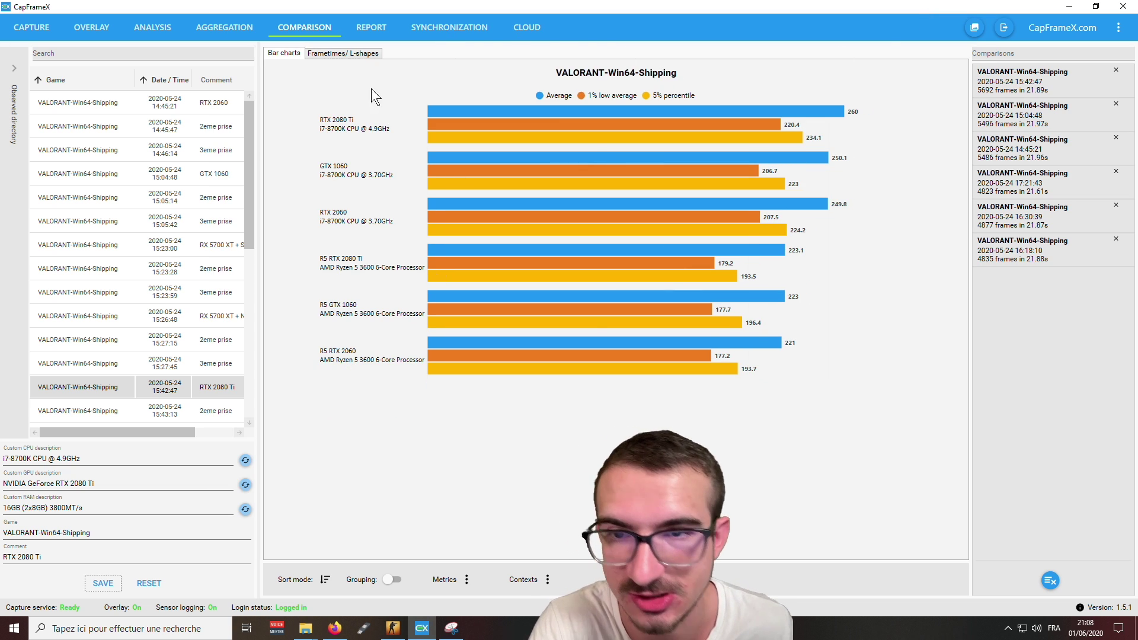
Step: View the frametime and L-shape graphs of the compared captures and the empty aggregation table
click(336, 53)
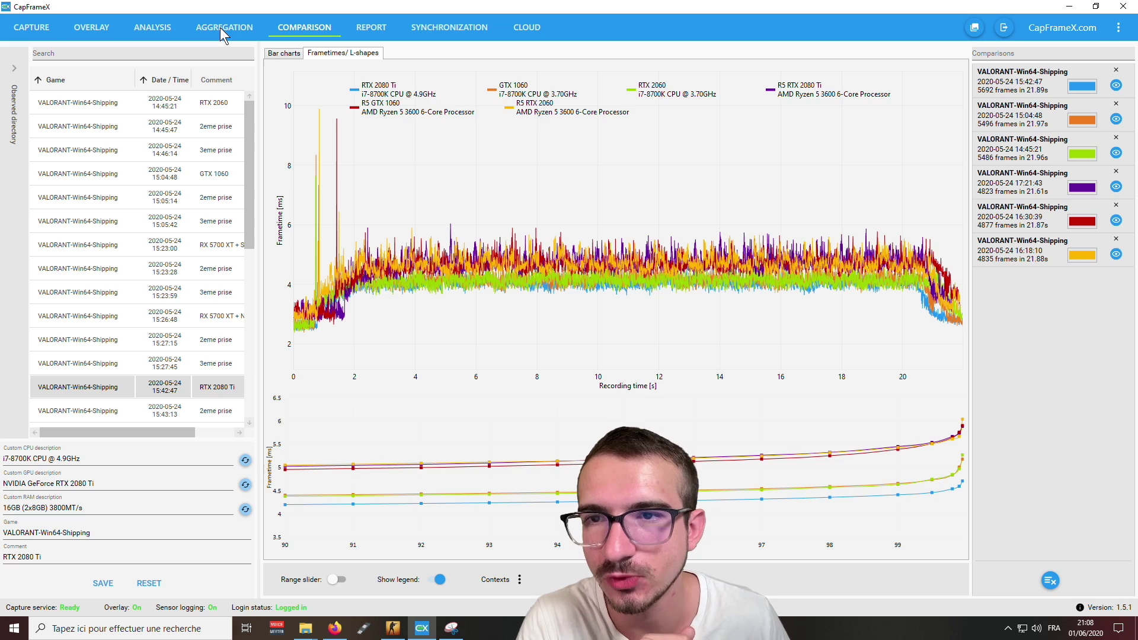
click(224, 27)
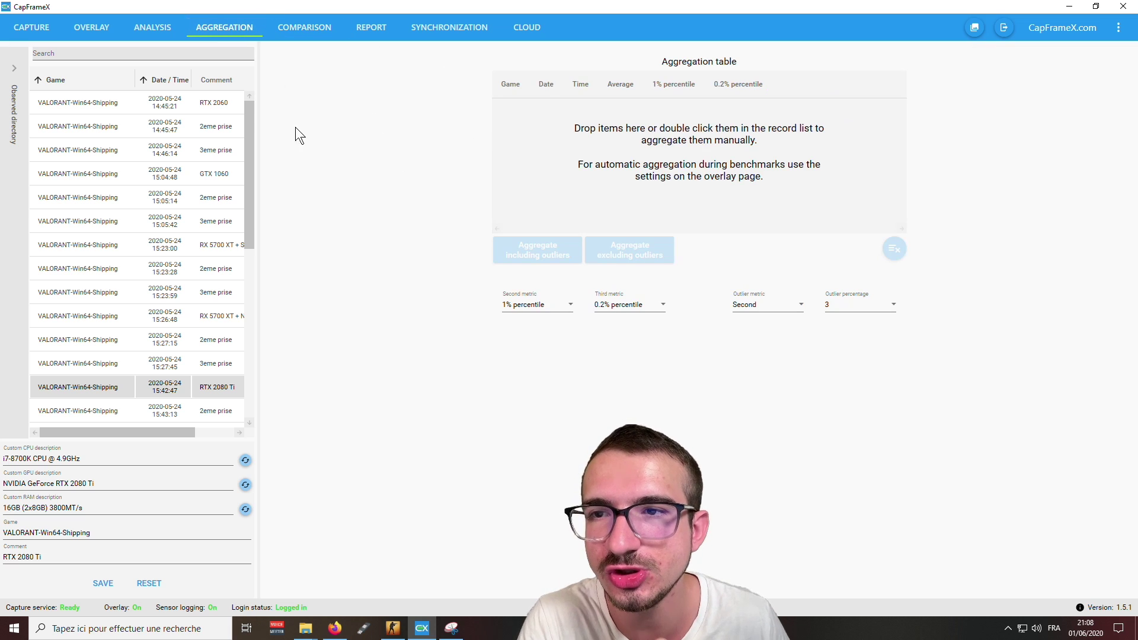
Step: Examine the input lag approximation of the RTX 2080 Ti capture, including its offset and its lower and upper bounds
click(438, 27)
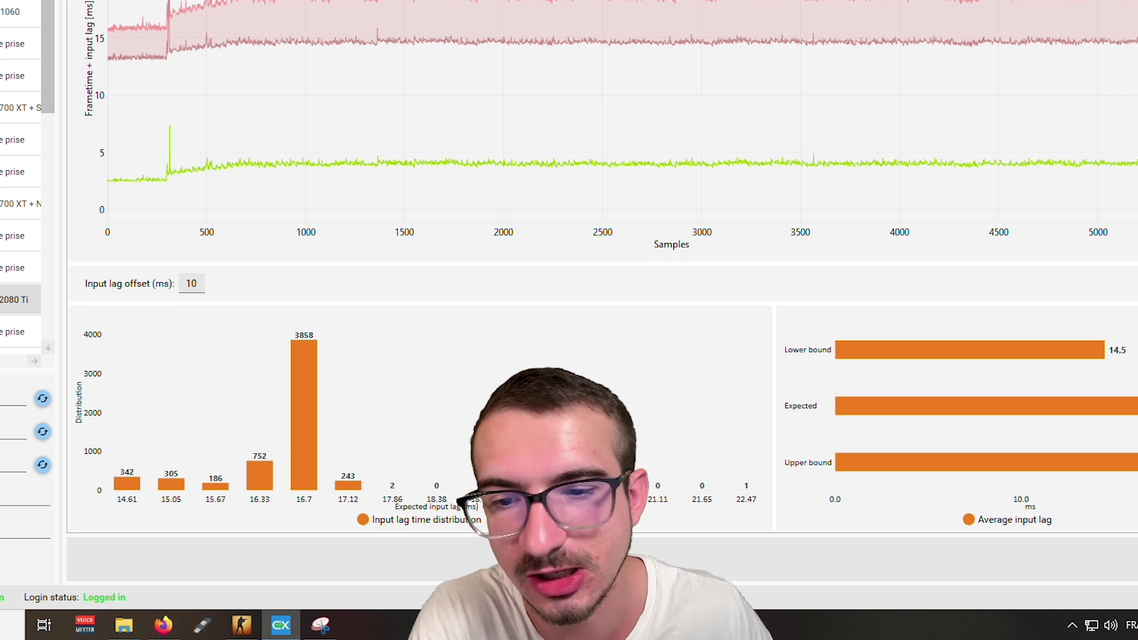
double_click(191, 285)
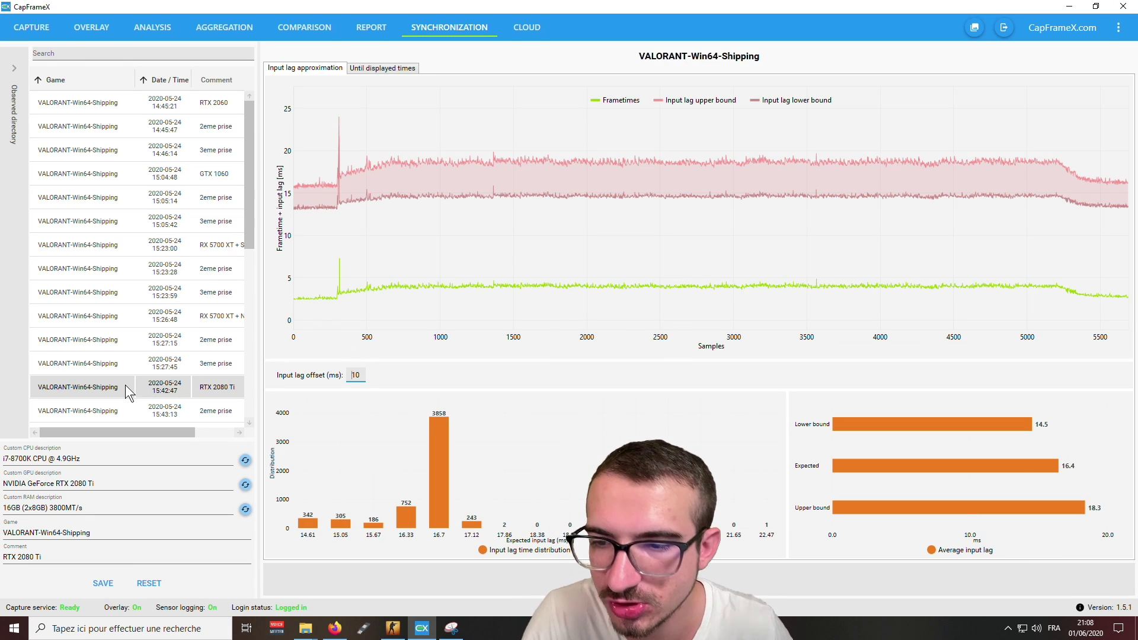
click(128, 392)
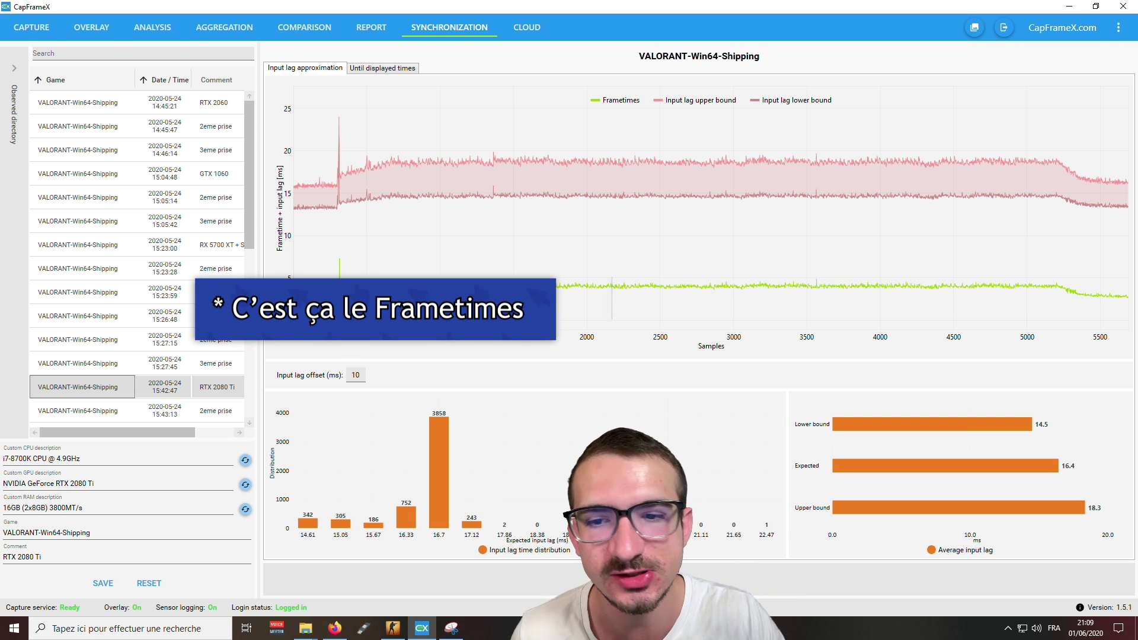
click(356, 374)
drag(294, 191, 370, 188)
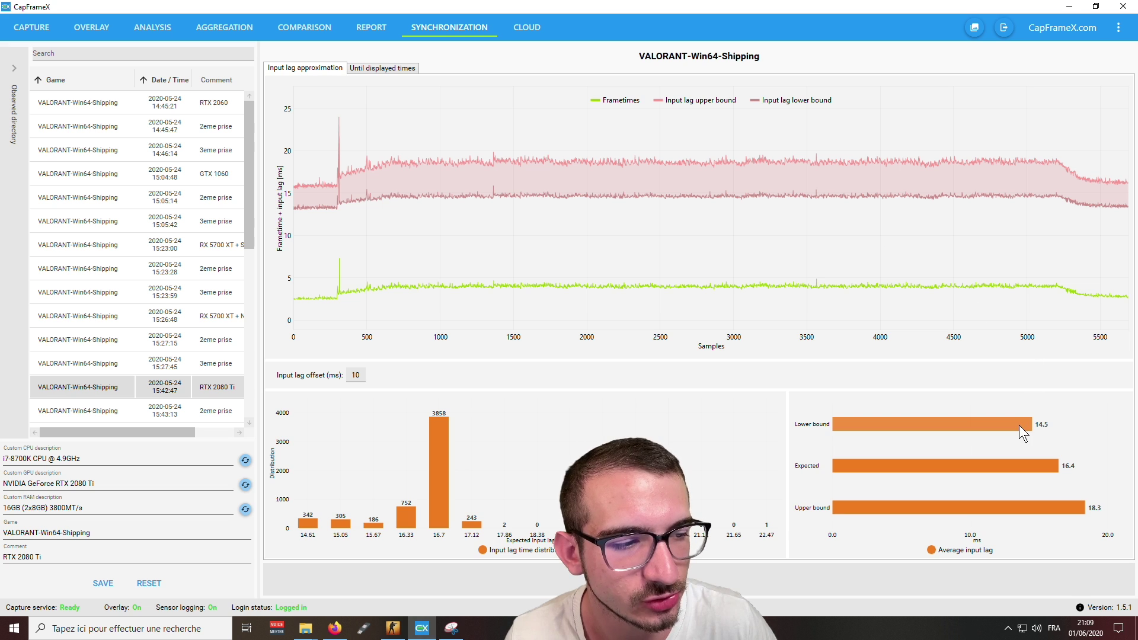
drag(303, 221, 912, 200)
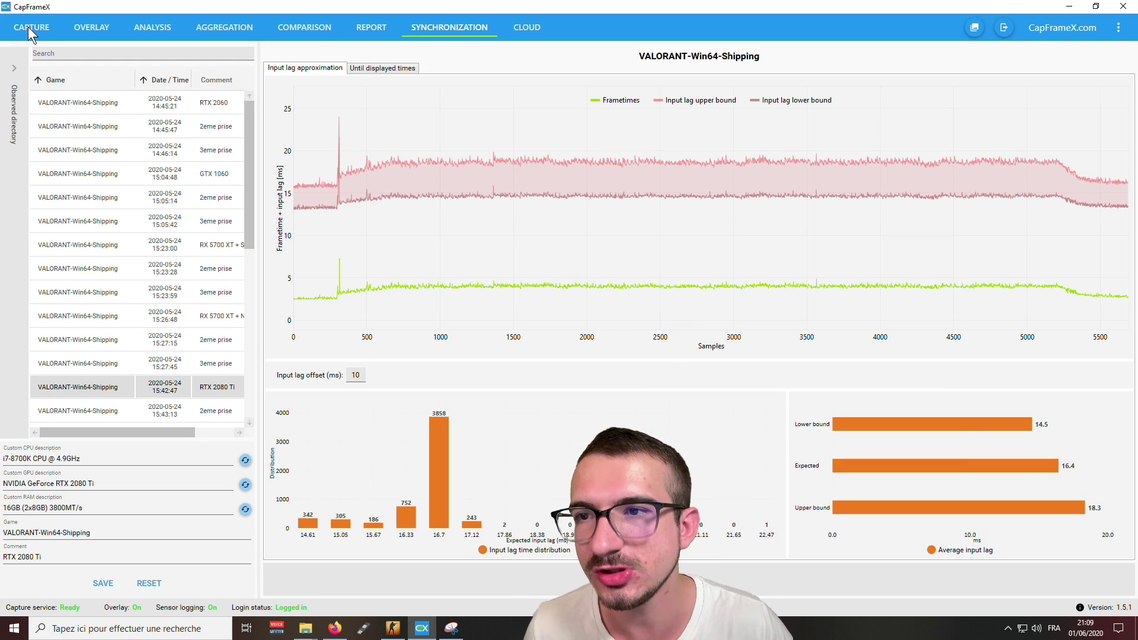
Step: Review the capture hotkey and try the Voice and Simple hotkey sound modes in the capture settings
click(30, 27)
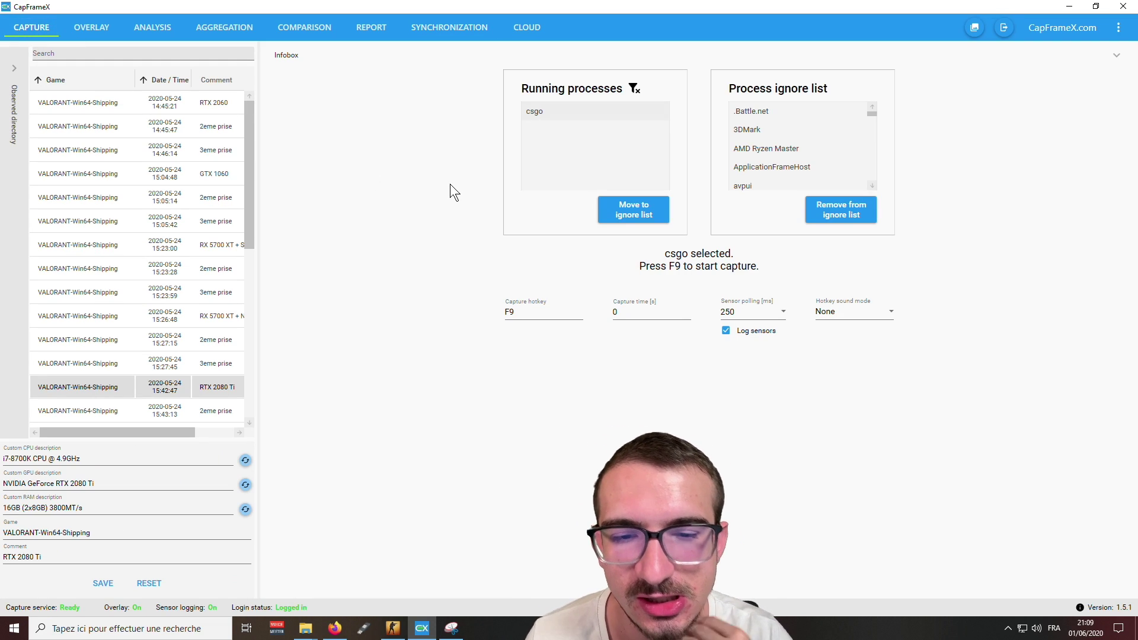
click(537, 313)
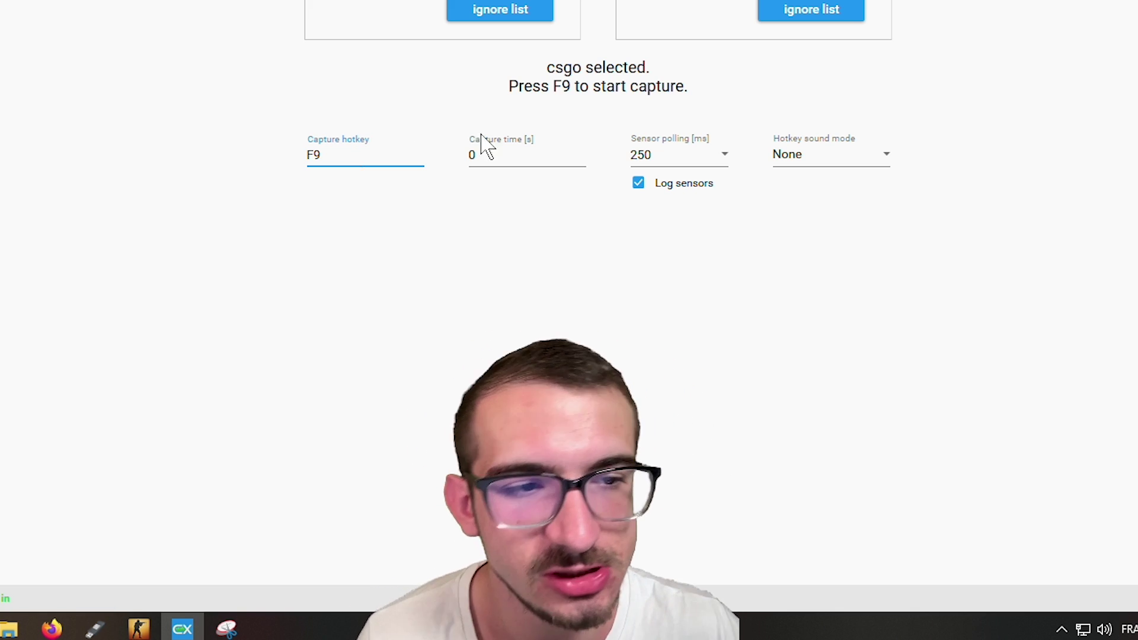
click(843, 163)
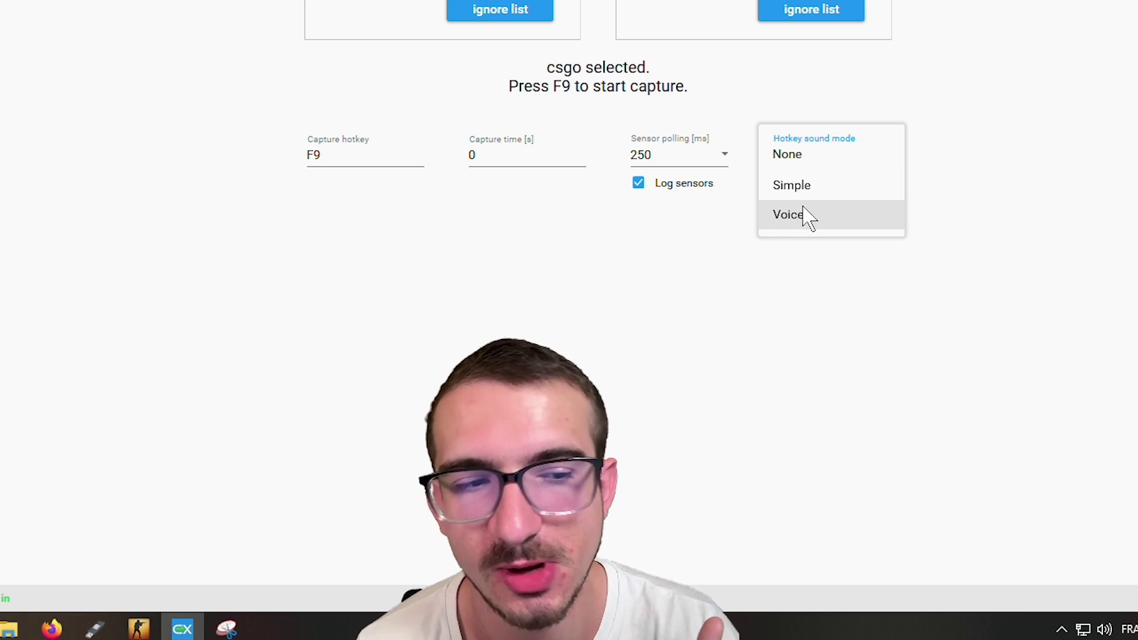
click(808, 216)
click(842, 159)
click(801, 185)
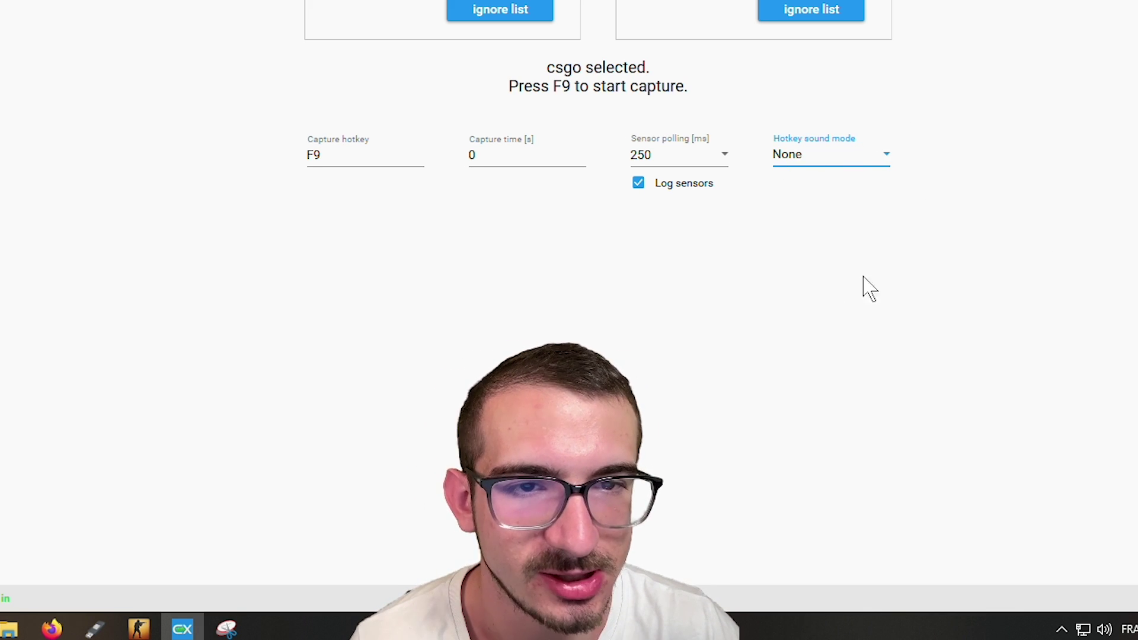
Step: Look through the process ignore list and select csgo among the running processes
mouse_move(870, 112)
mouse_down()
mouse_move(871, 177)
mouse_move(872, 112)
mouse_up()
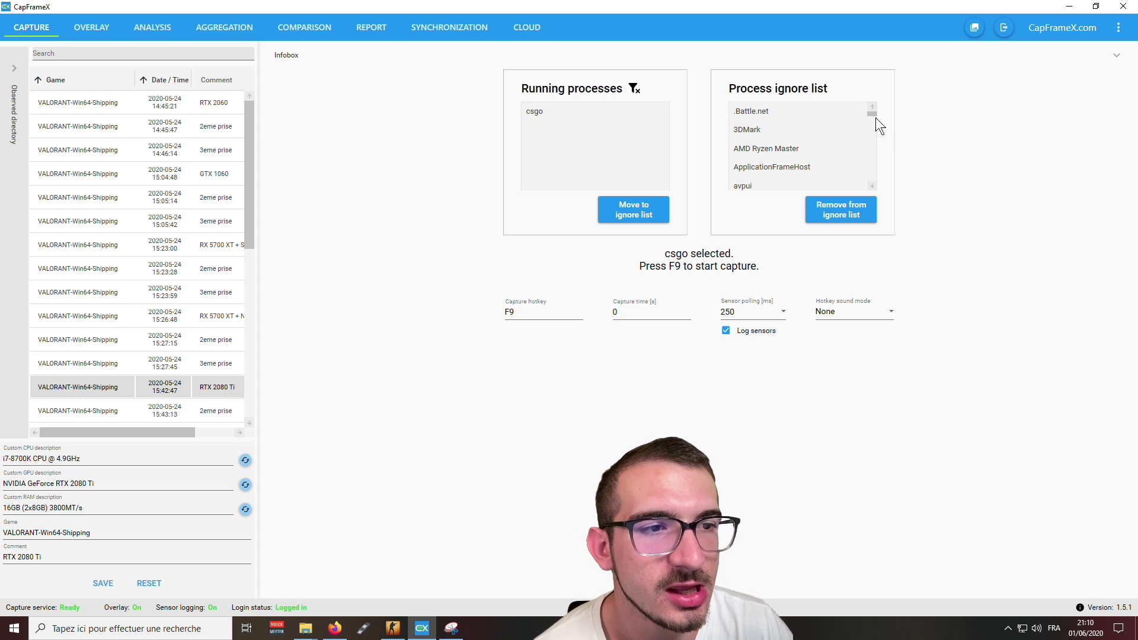
mouse_move(875, 119)
mouse_down()
mouse_move(865, 180)
mouse_move(864, 107)
mouse_up()
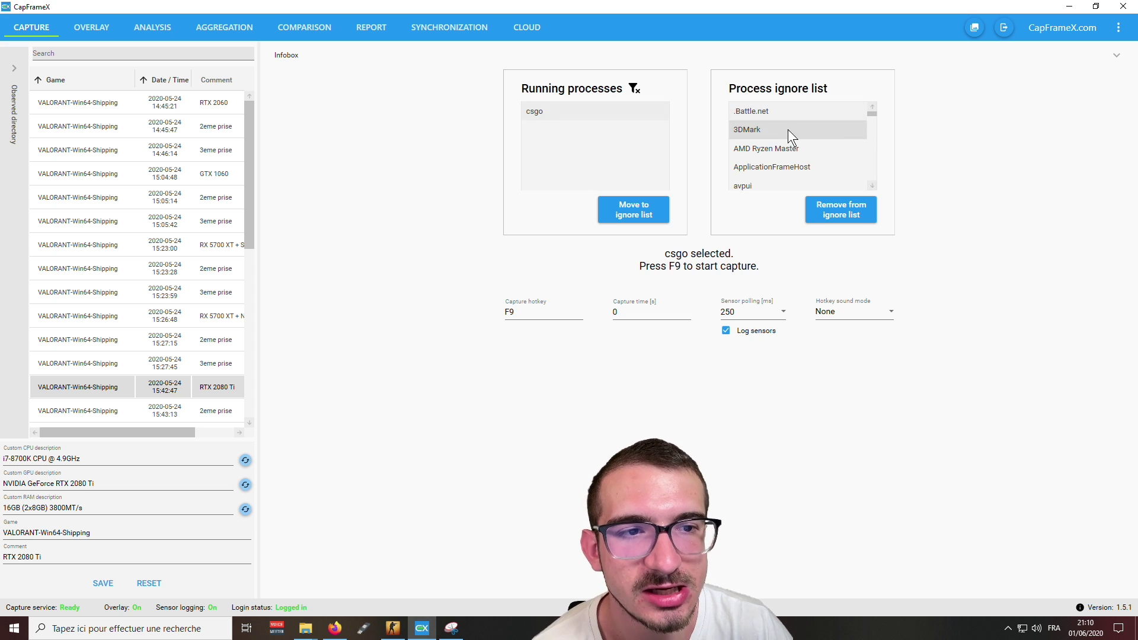
click(591, 115)
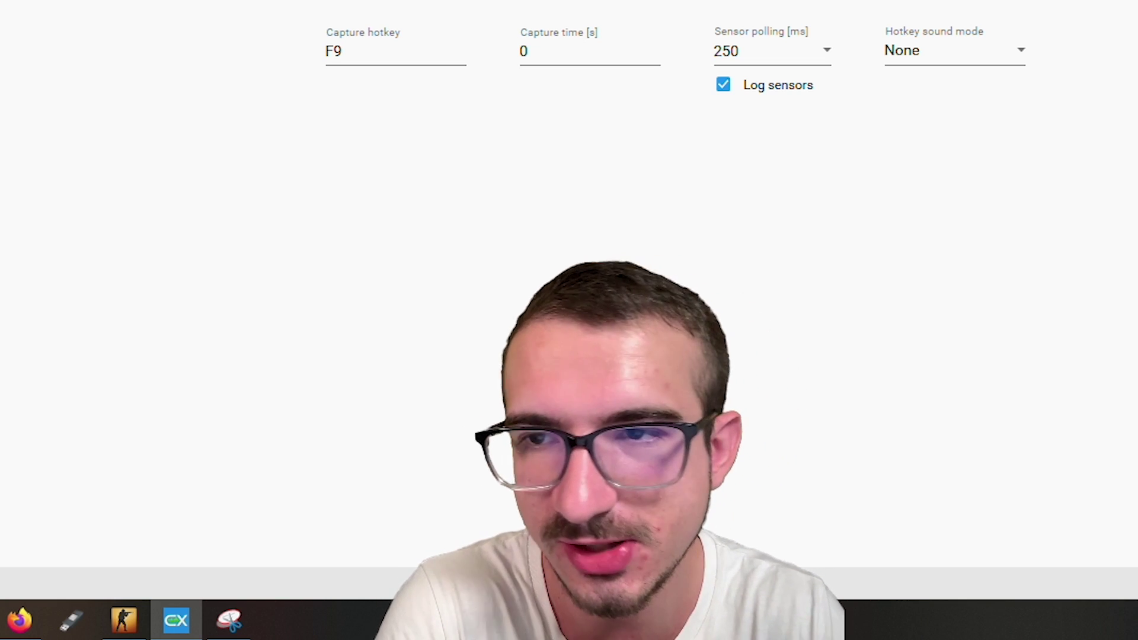
Step: View the overlay settings, switch to the running CS:GO game, record a benchmark capture and leave the game view
click(95, 27)
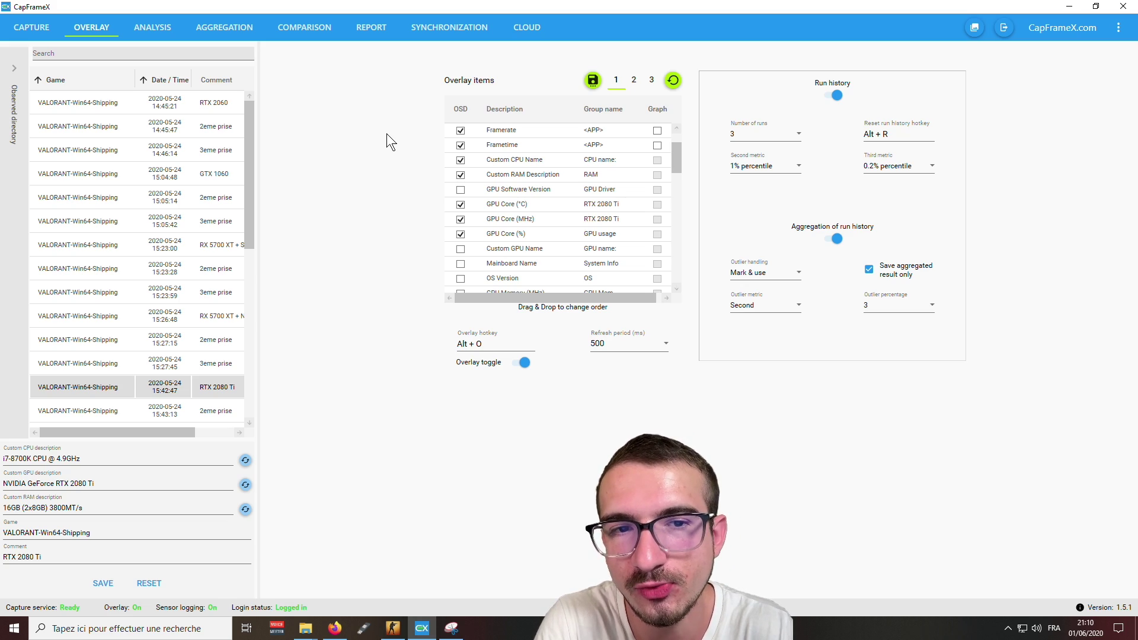
click(392, 628)
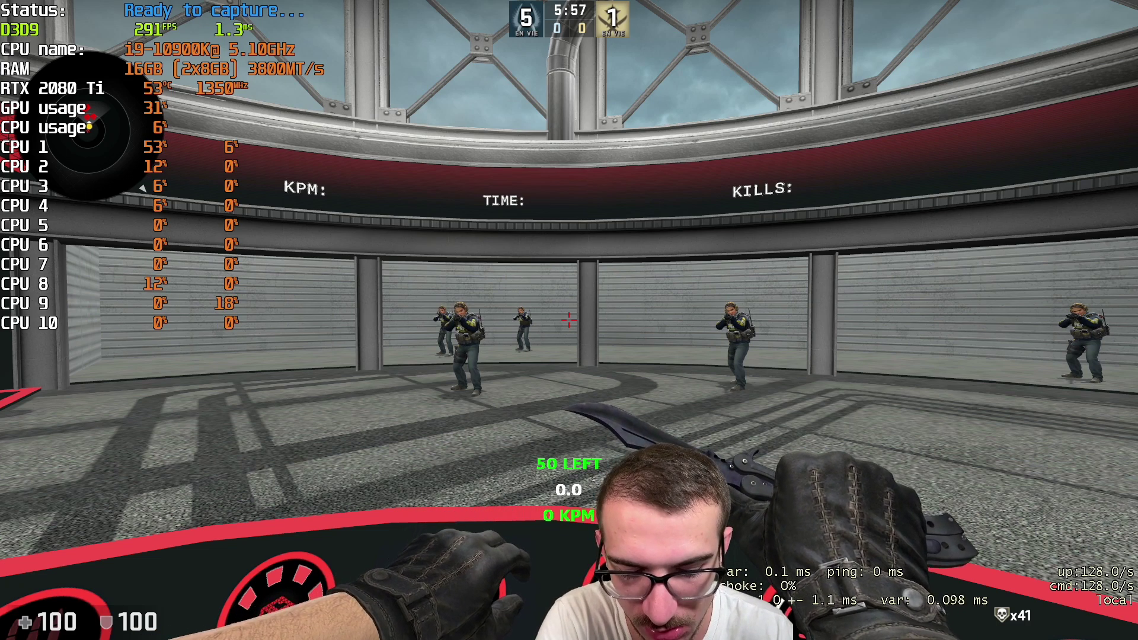
key(F11)
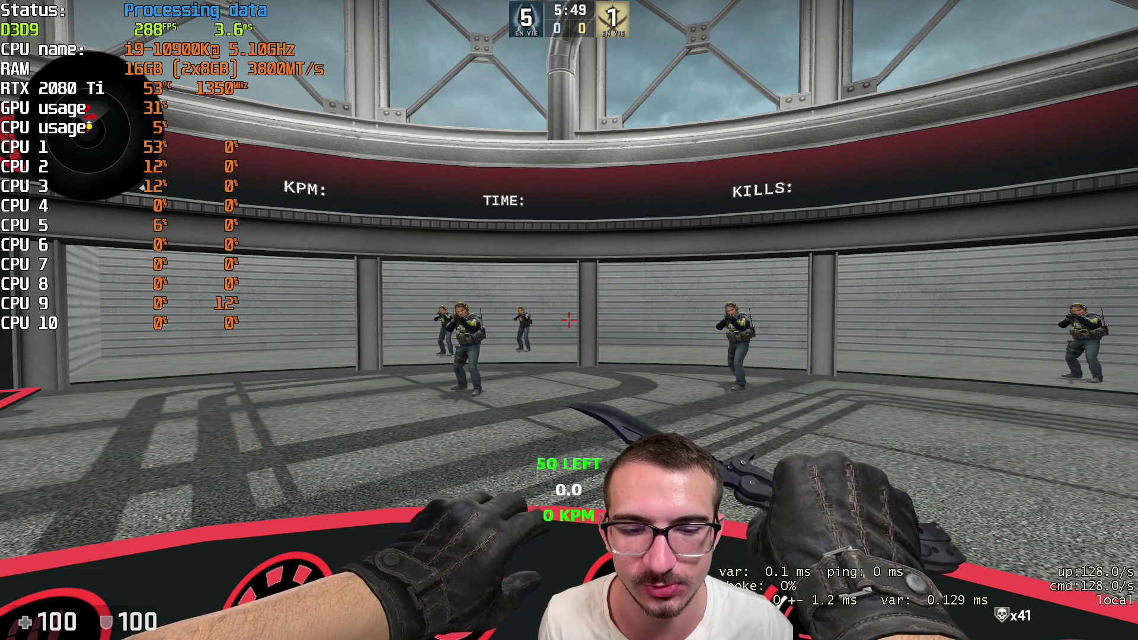
key(super)
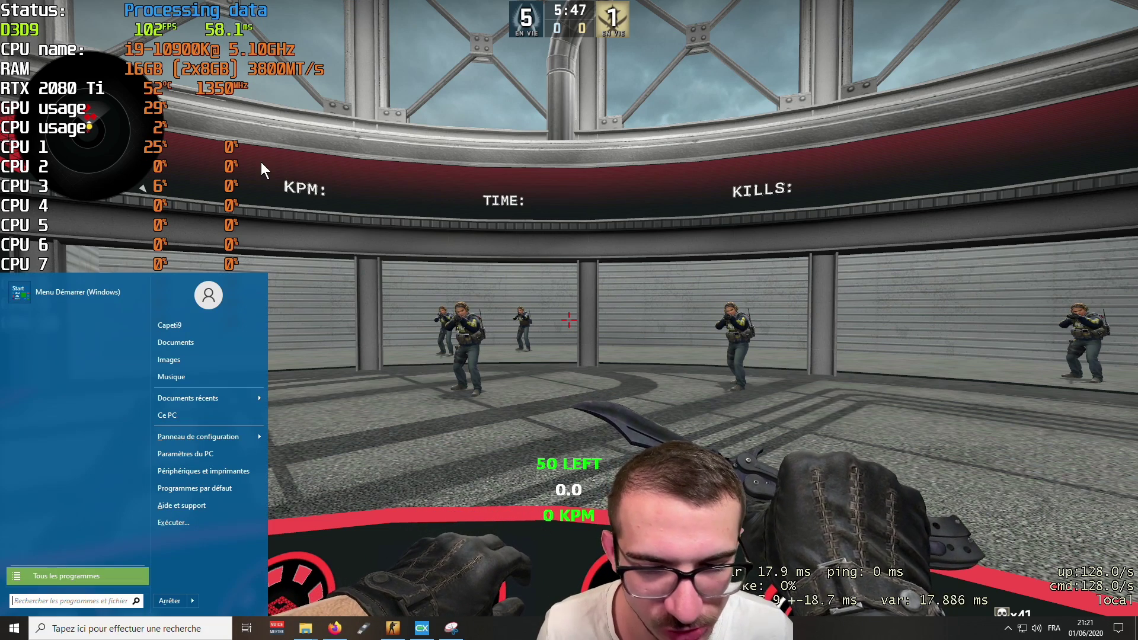
Step: Switch back to CapFrameX, open the analysis of the new Counter Strike: Global Offensive capture and set its comment to "tuto capet"
click(429, 632)
click(113, 110)
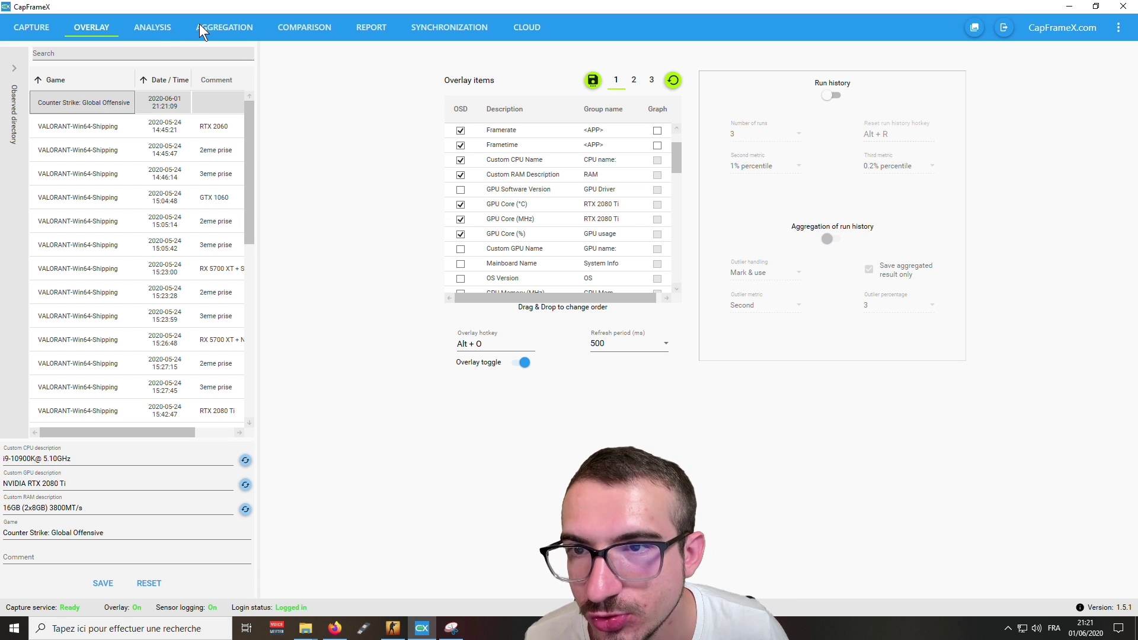
click(153, 27)
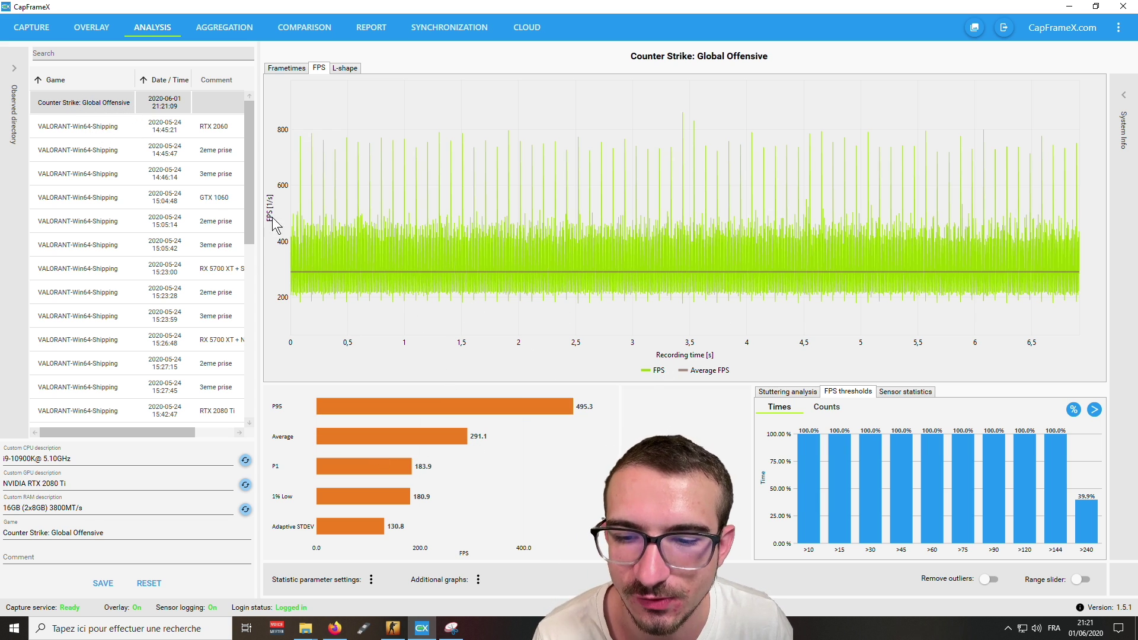
click(110, 558)
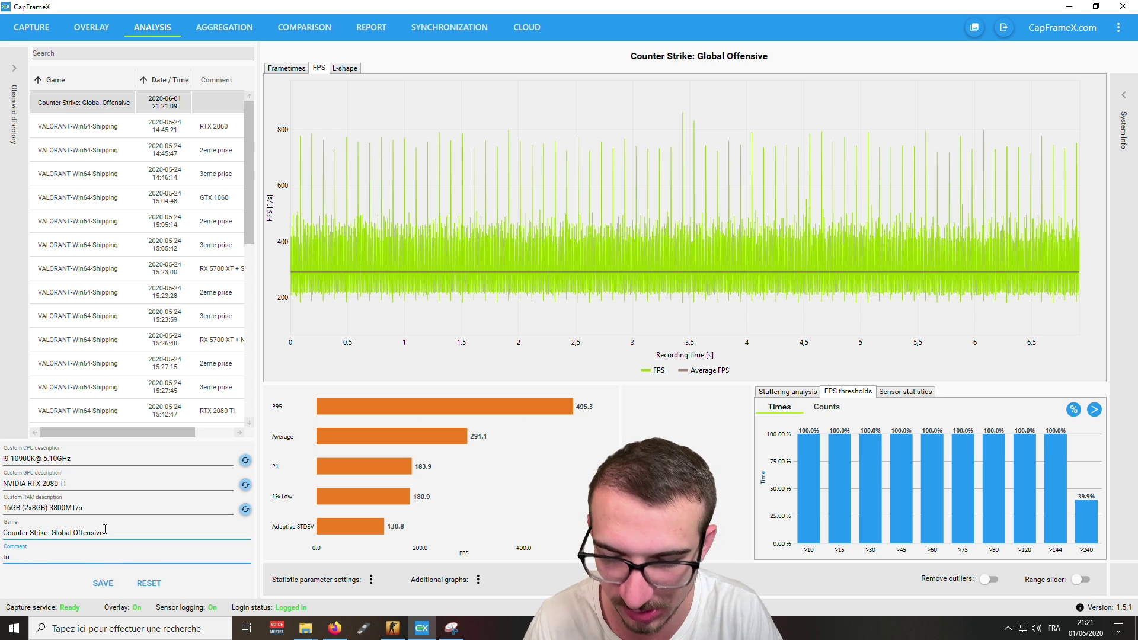
key(Return)
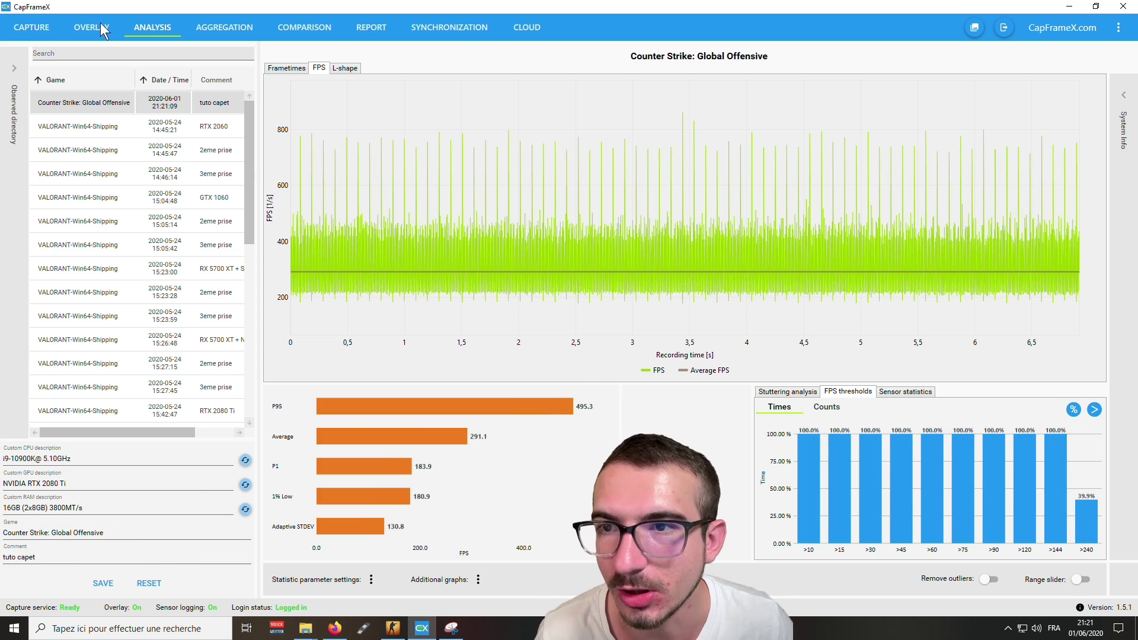
Step: Review the overlay items and group names for framerate, RAM description and GPU Core temperature, clock and usage
click(95, 26)
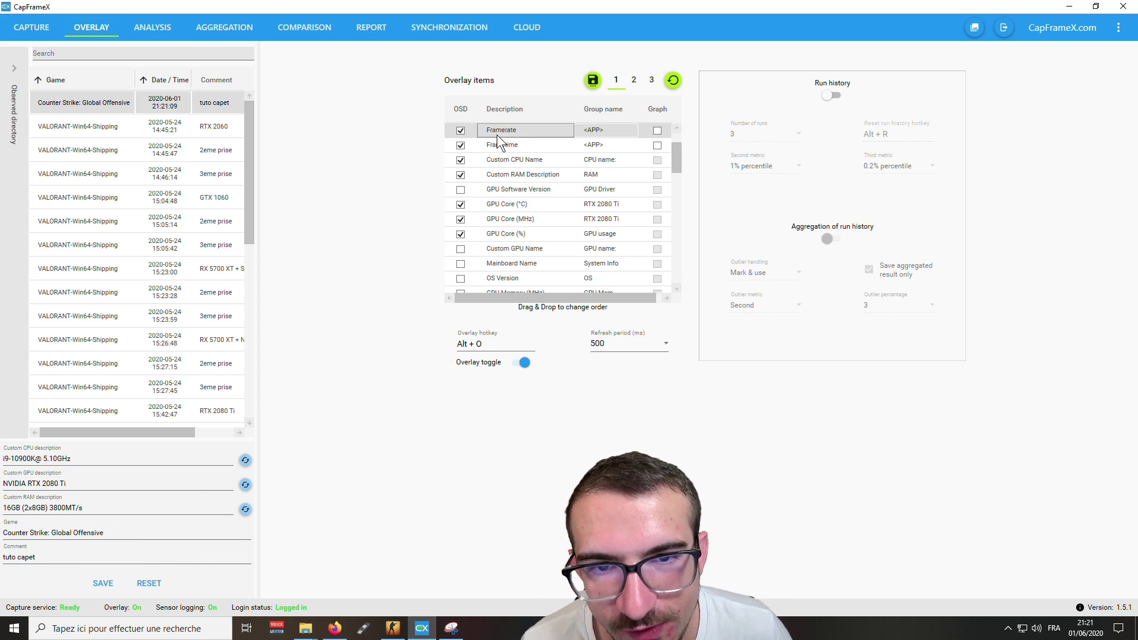
click(503, 176)
click(504, 207)
click(509, 220)
click(513, 234)
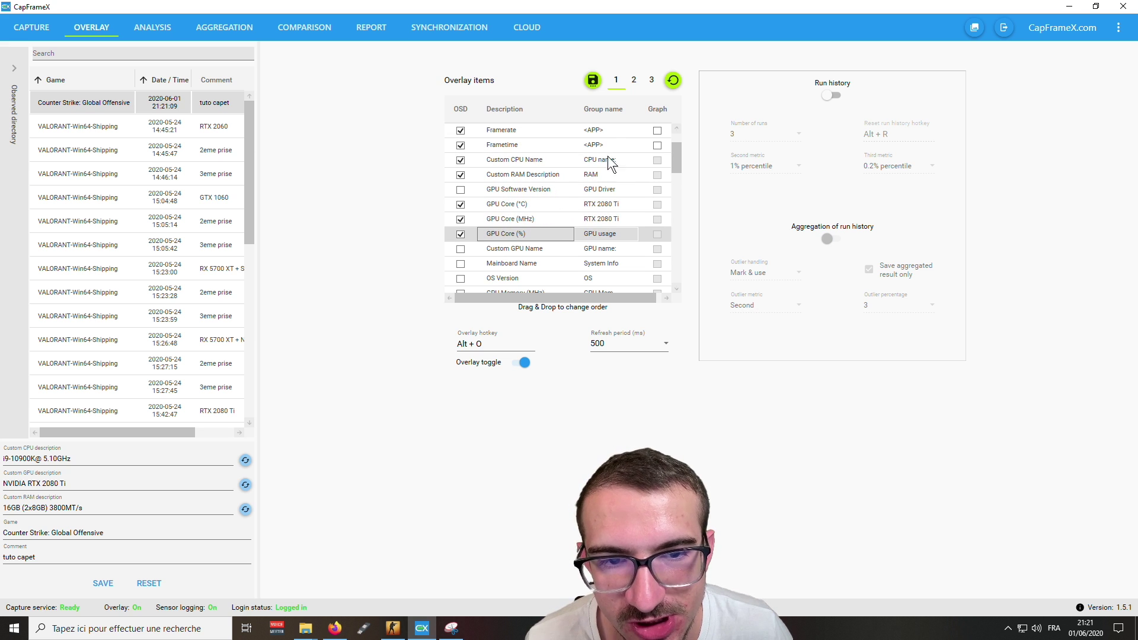
click(613, 217)
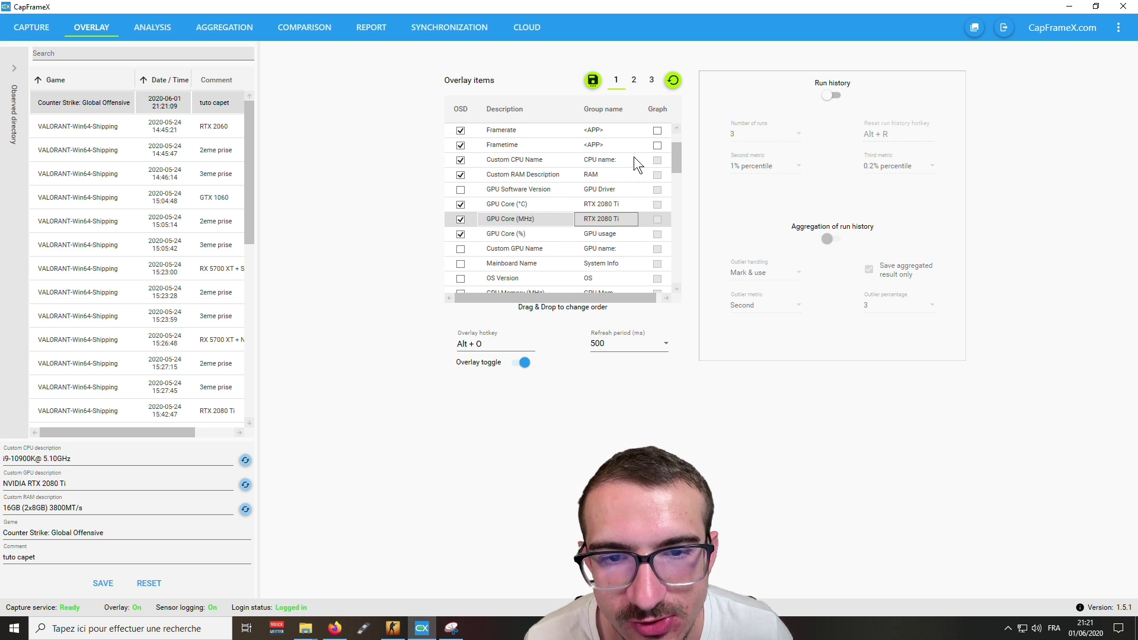
click(609, 205)
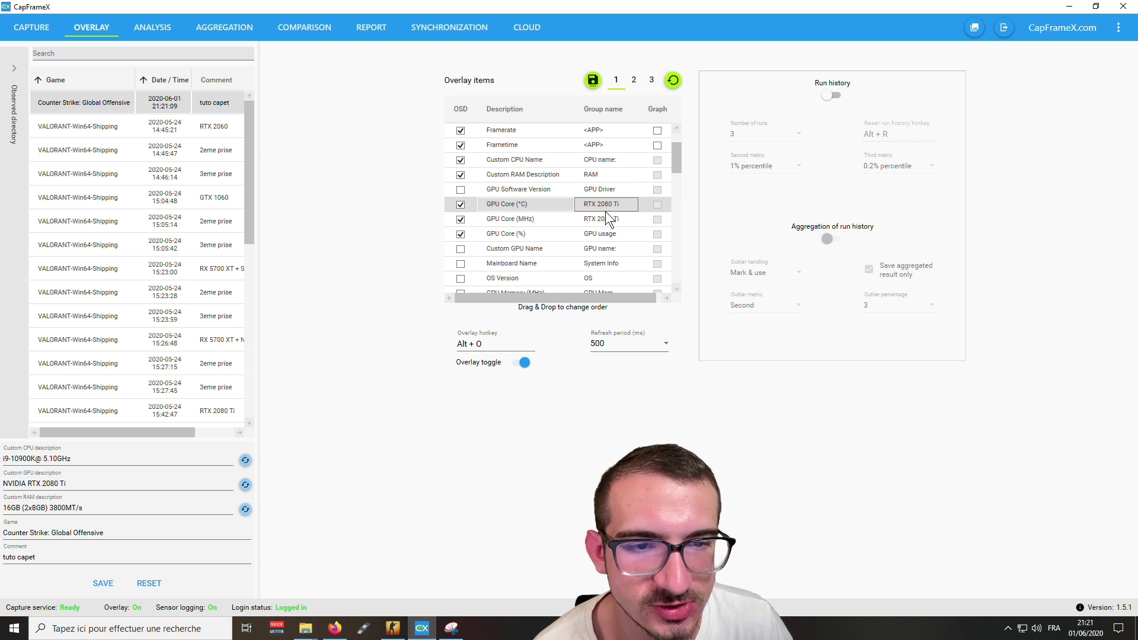
Step: Rename the GPU Core (MHz) group to "RTX 2080 Ti 2" and check the overlay in the CS:GO game
double_click(615, 219)
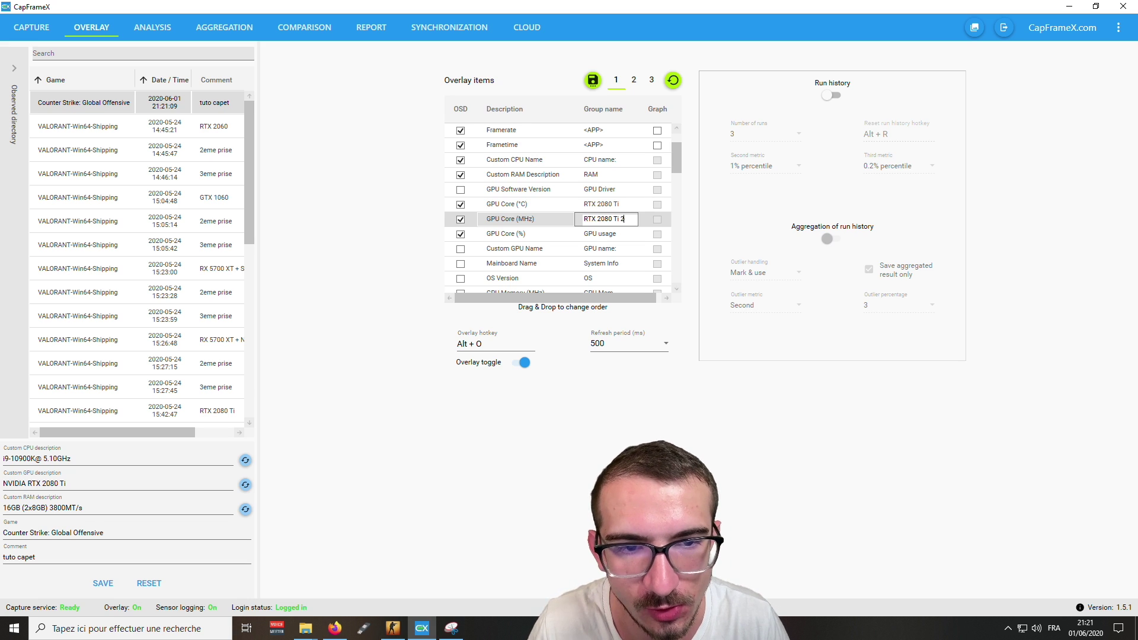
key(Return)
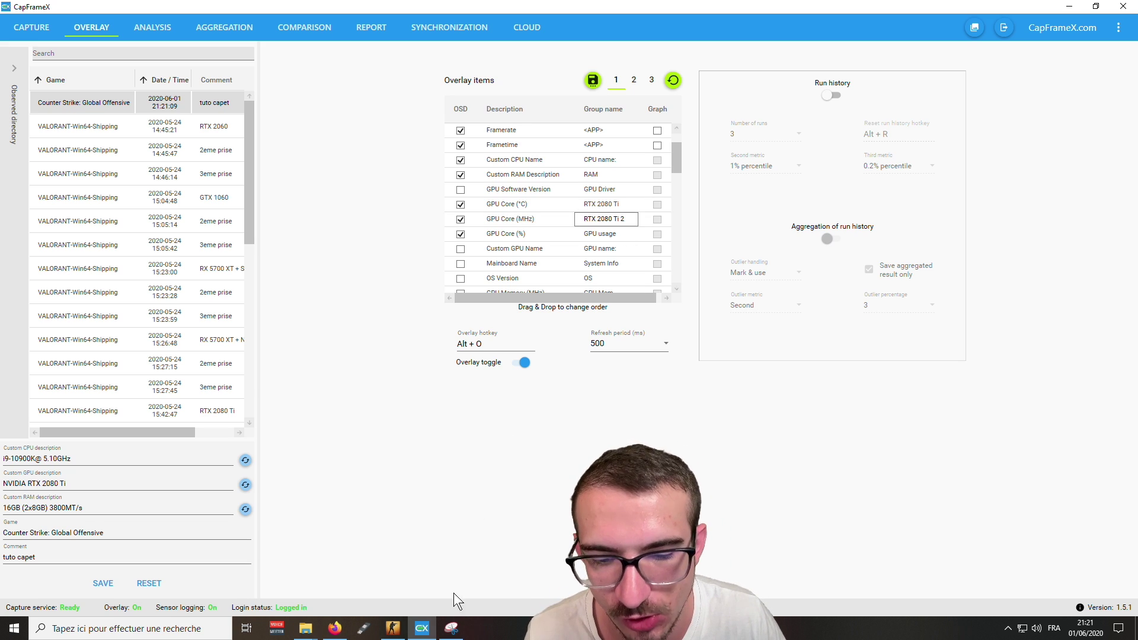
click(393, 629)
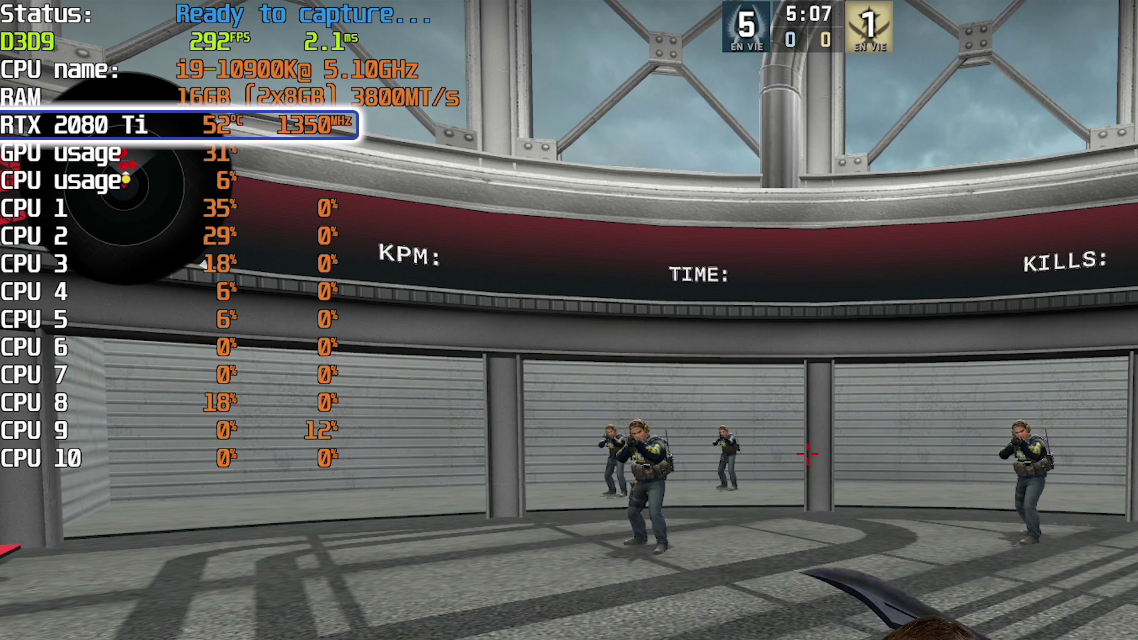
key(super)
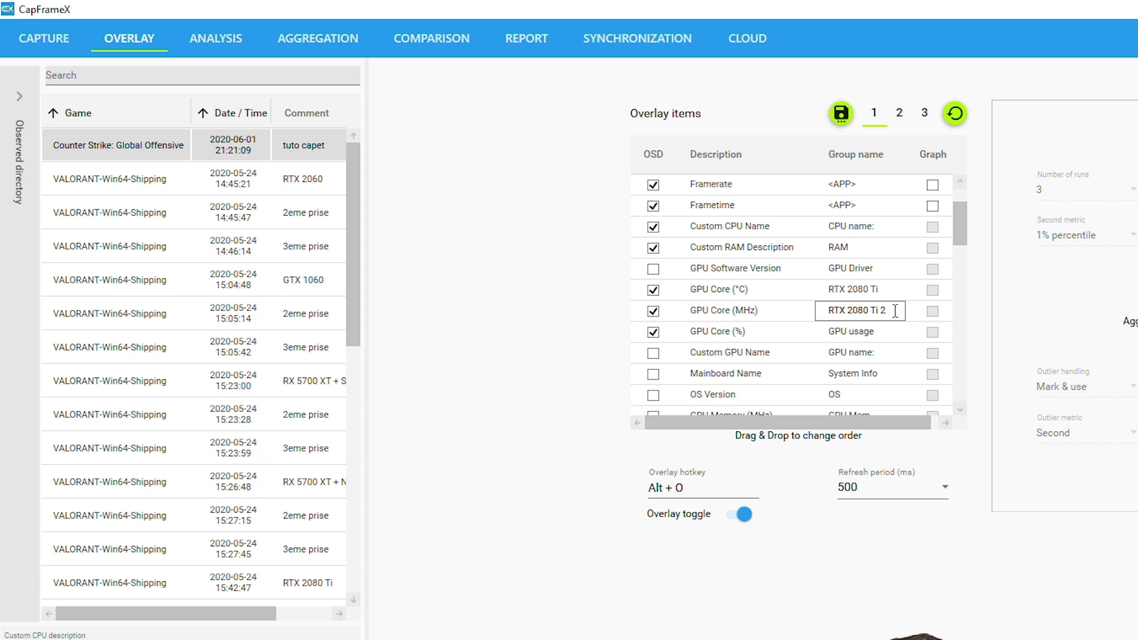
key(Return)
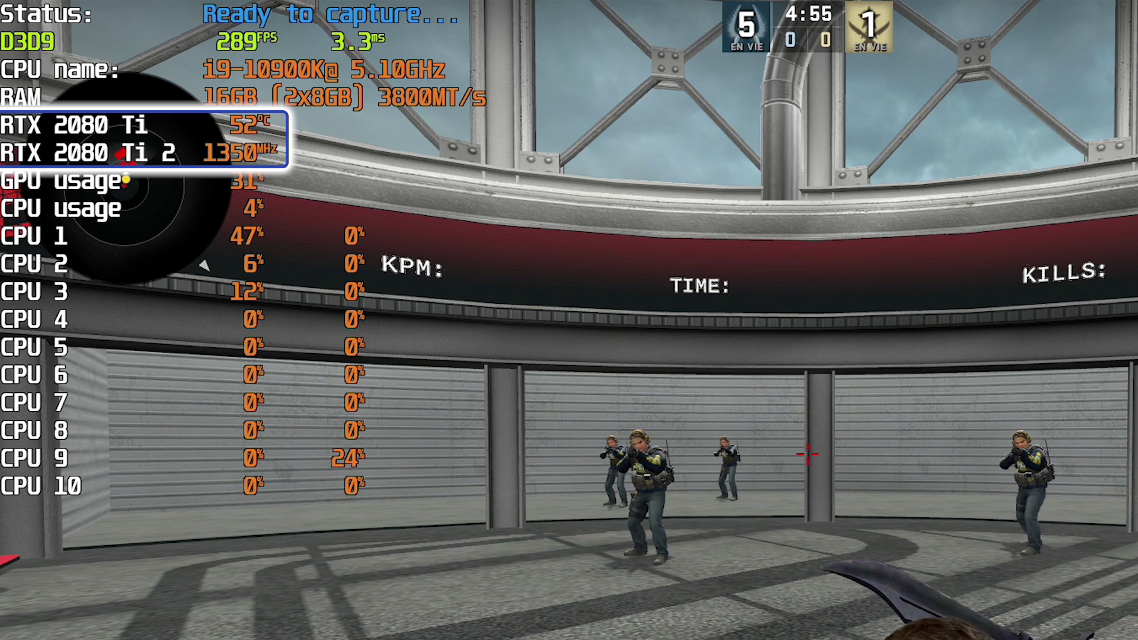
key(super)
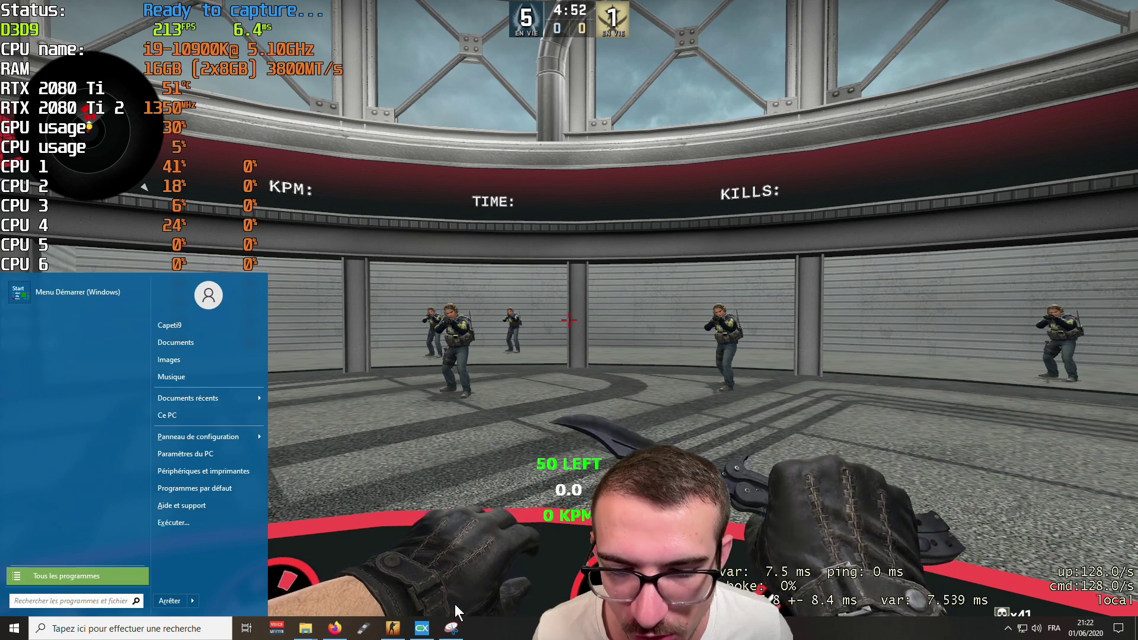
Step: Set the GPU Core (MHz) group name back to "RTX 2080 Ti" and check the overlay in the CS:GO game
click(421, 628)
double_click(620, 219)
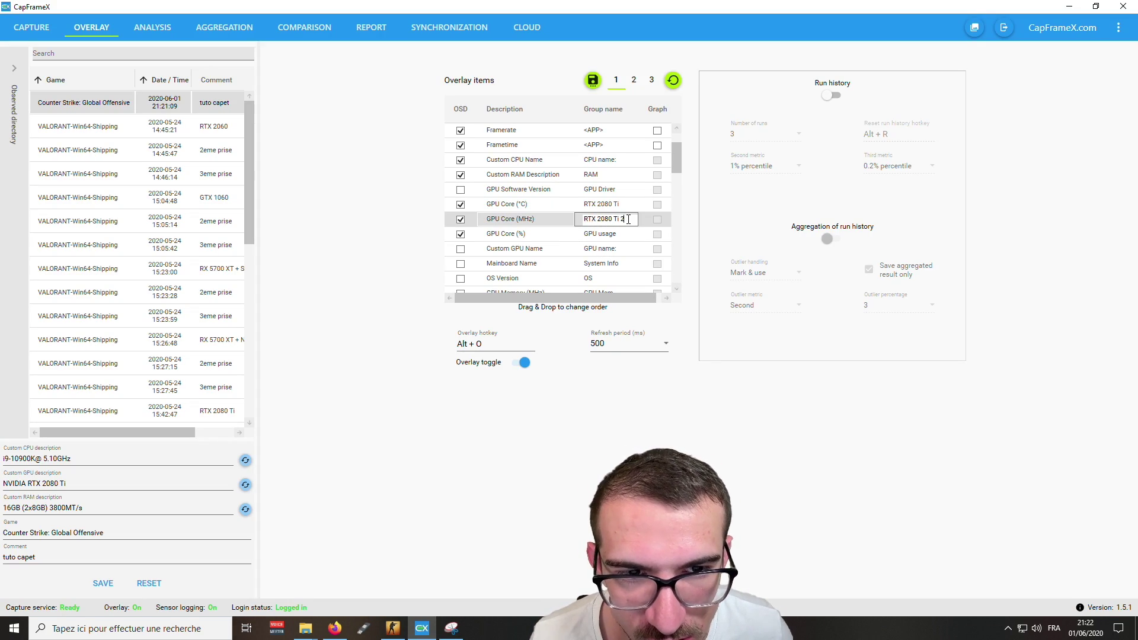
key(BackSpace)
key(BackSpace)
key(Return)
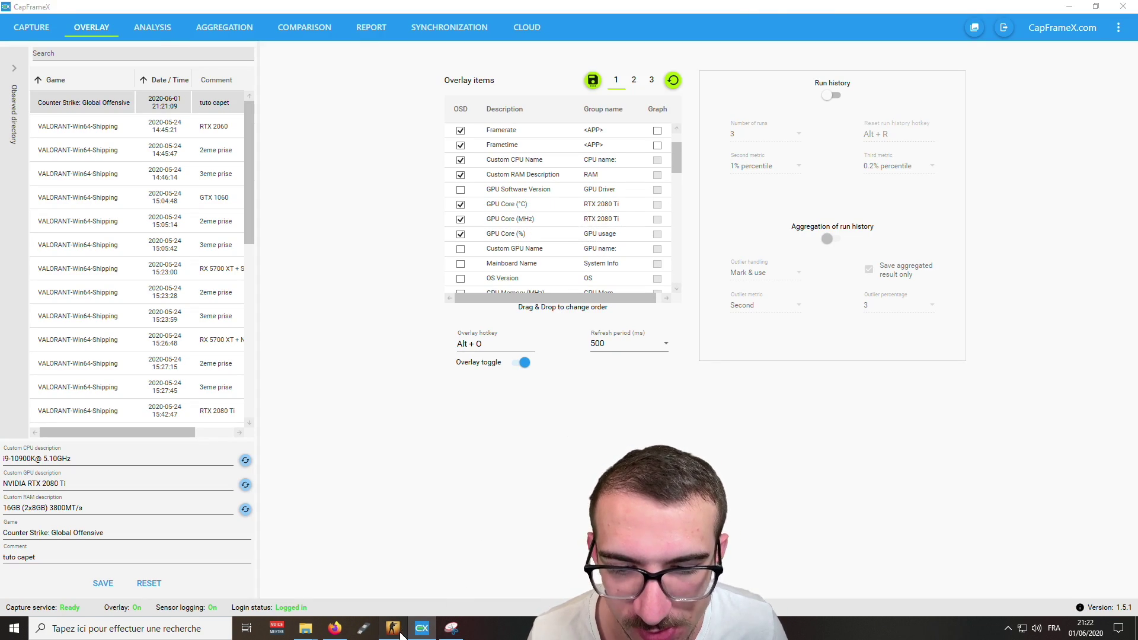
key(alt+Tab)
key(super)
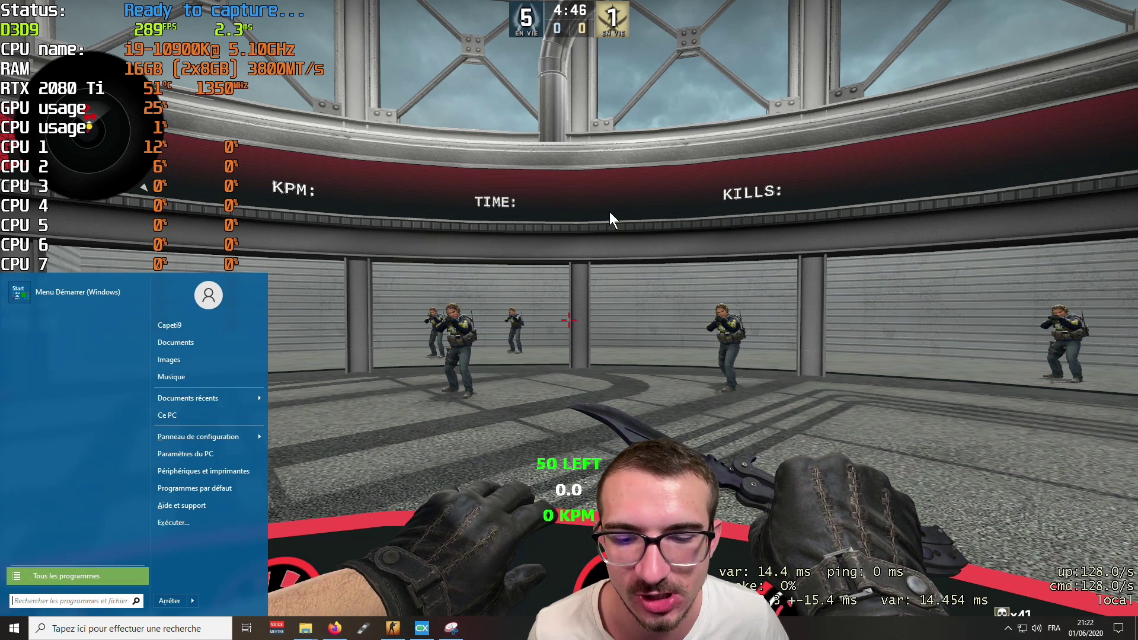
Step: Show the Memory (%) item in the overlay, check it in the CS:GO game and hide the item again
click(423, 628)
scroll(528, 217, down, 10)
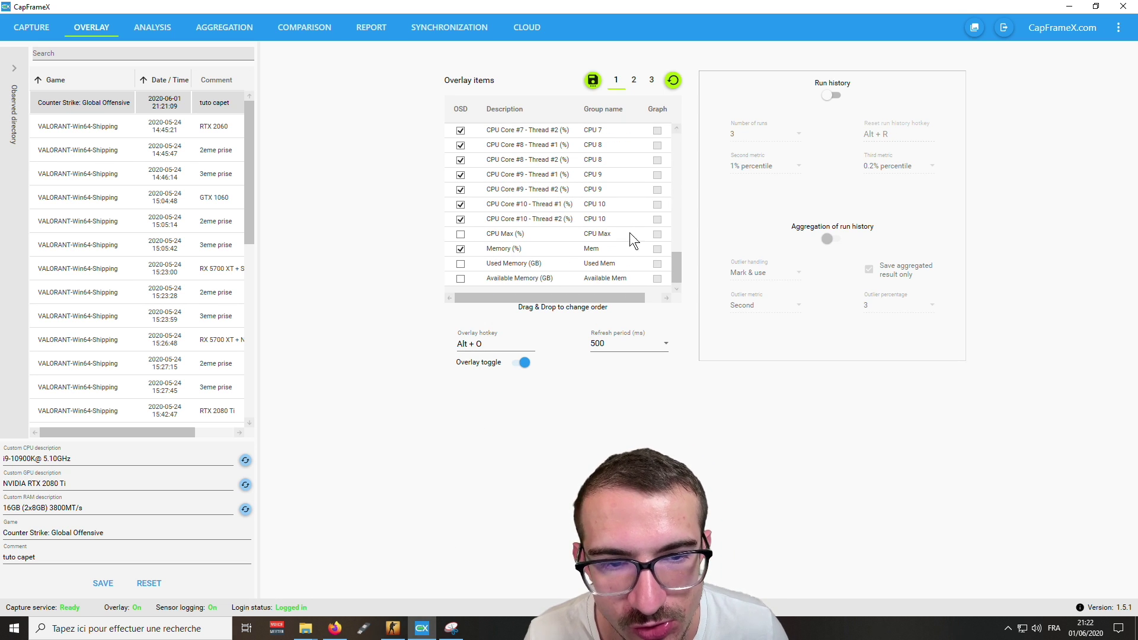
click(393, 627)
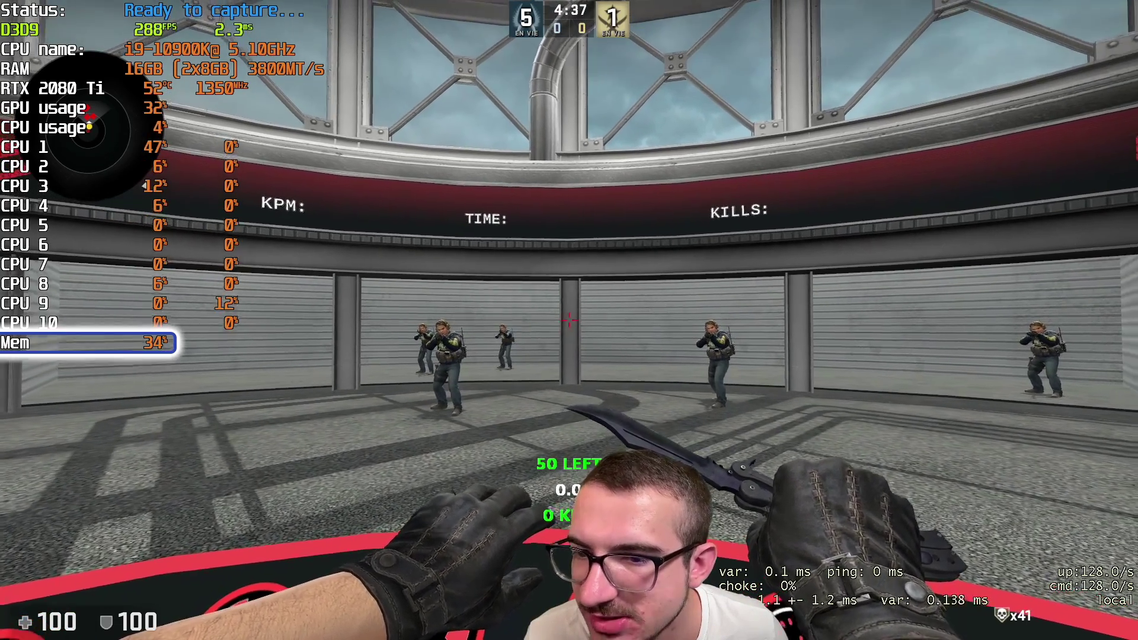
key(super)
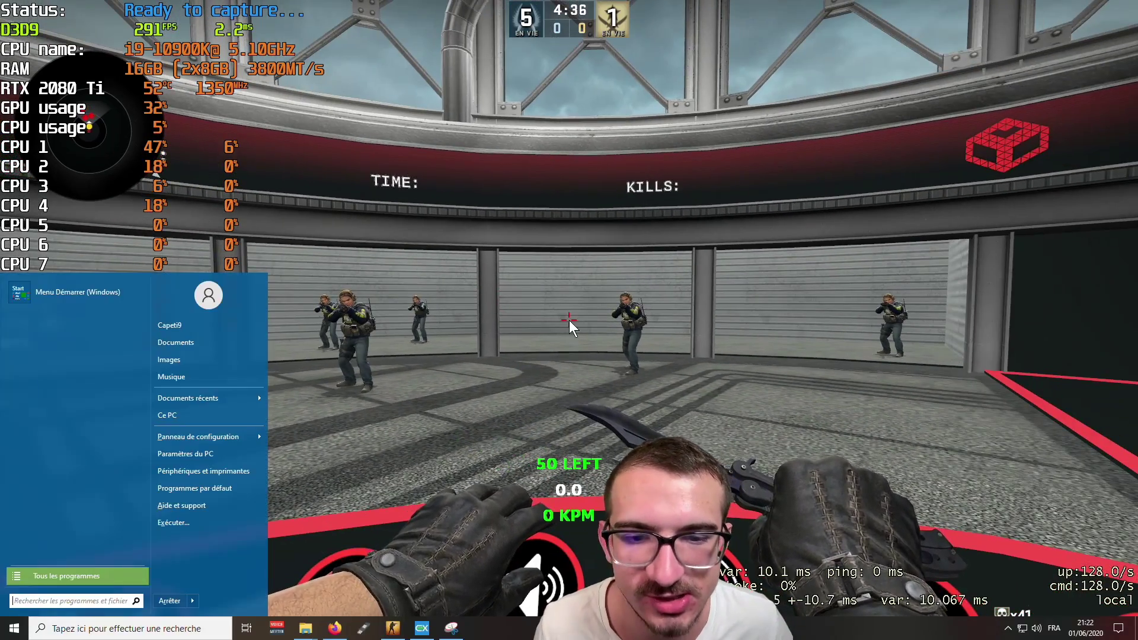
click(421, 628)
Step: Look through the whole overlay item list, including the GPU fan, CPU core thread, CPU Max, memory and frametime entries
scroll(521, 242, up, 6)
scroll(557, 183, up, 1)
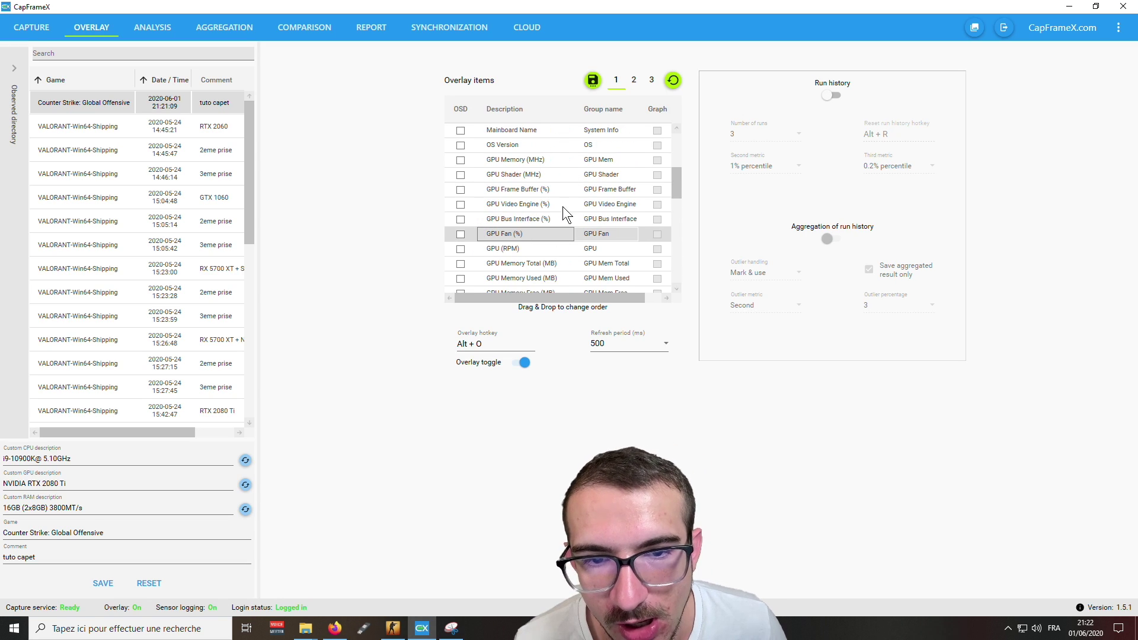
click(507, 233)
scroll(516, 237, up, 4)
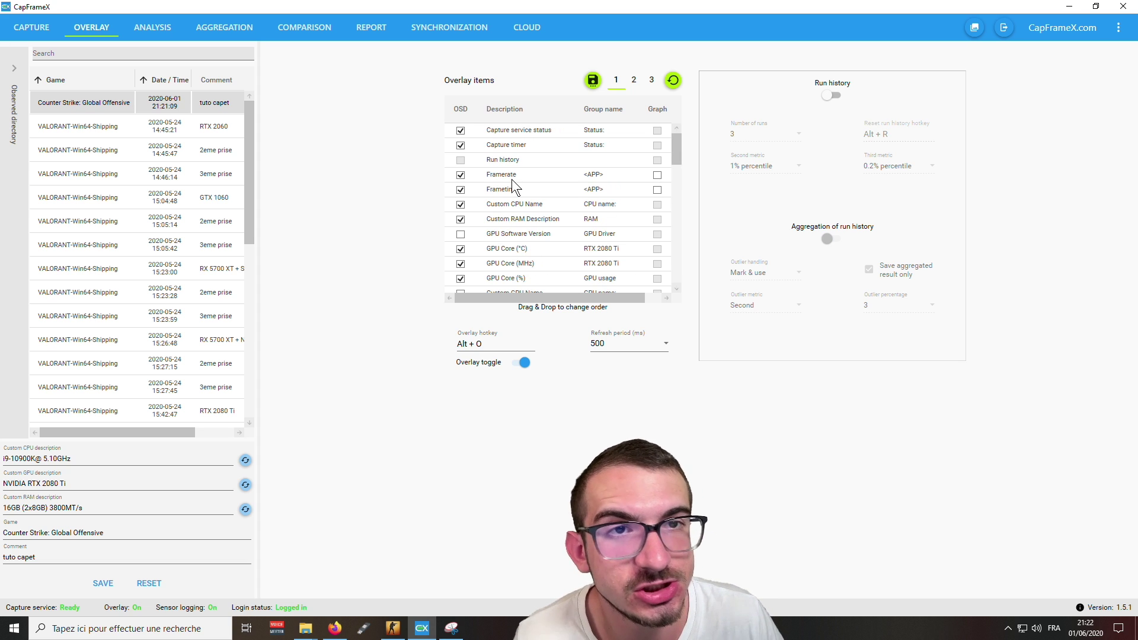
scroll(517, 176, down, 2)
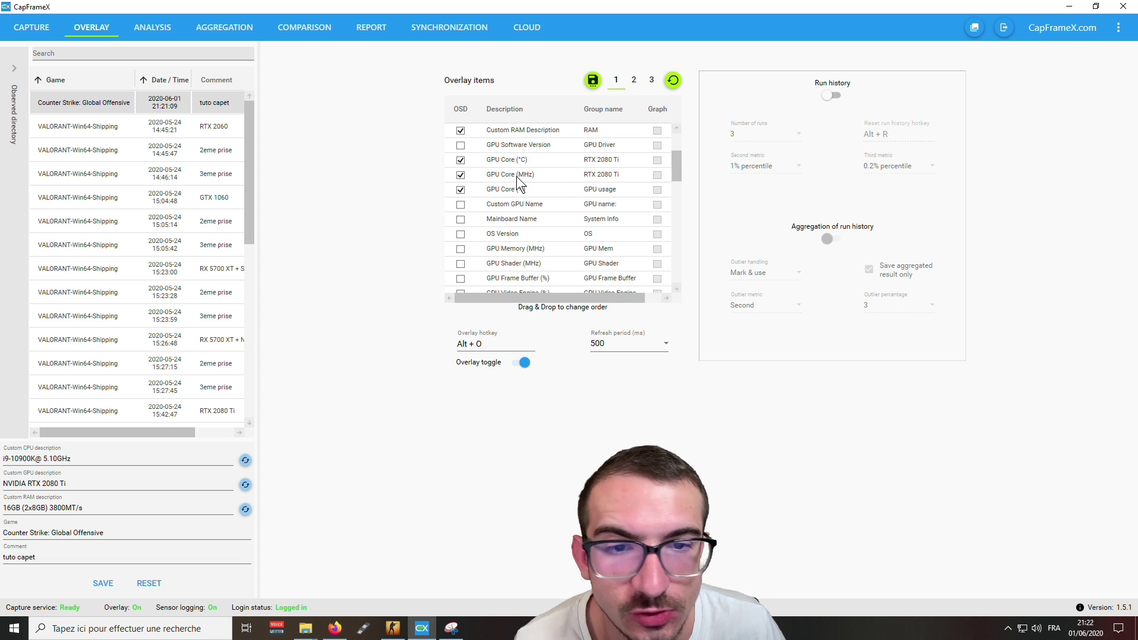
scroll(514, 175, down, 1)
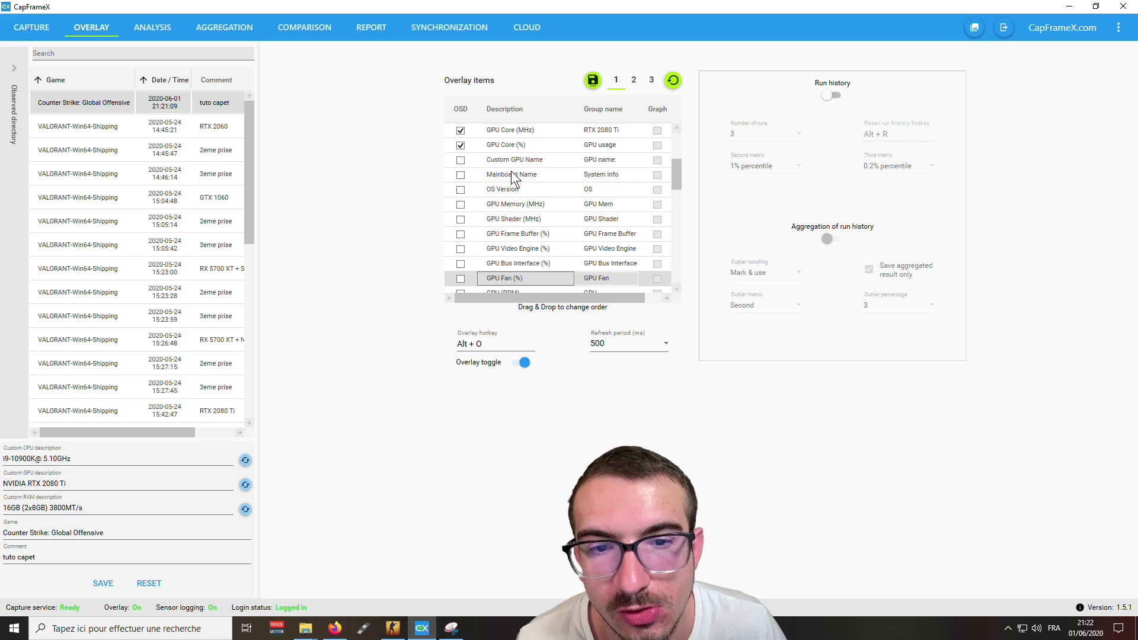
scroll(513, 177, down, 7)
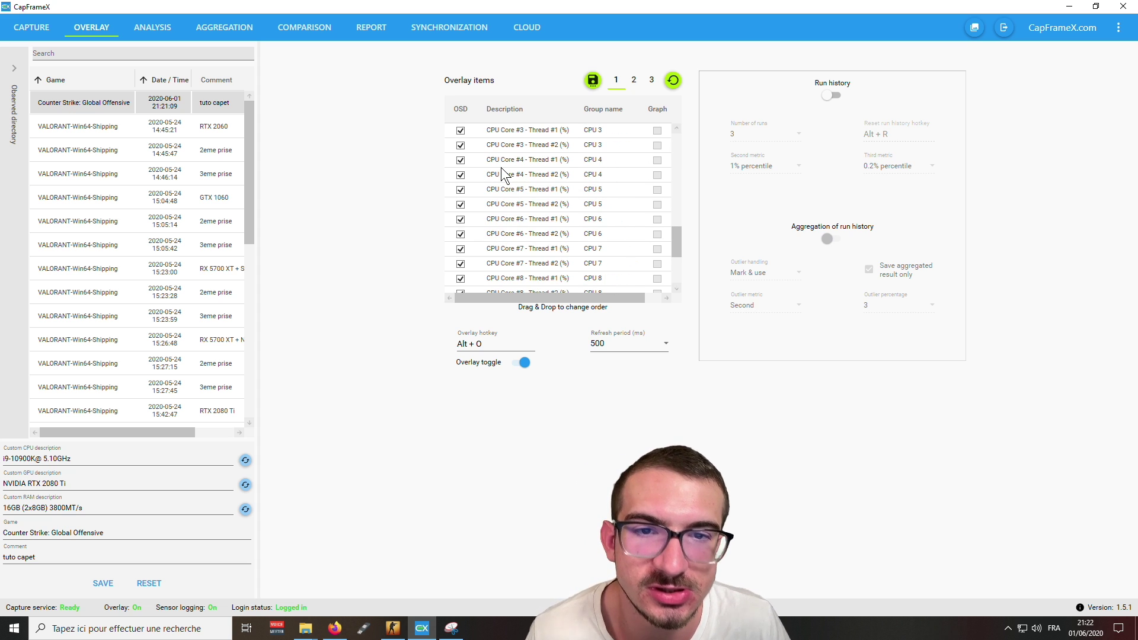
scroll(507, 178, down, 3)
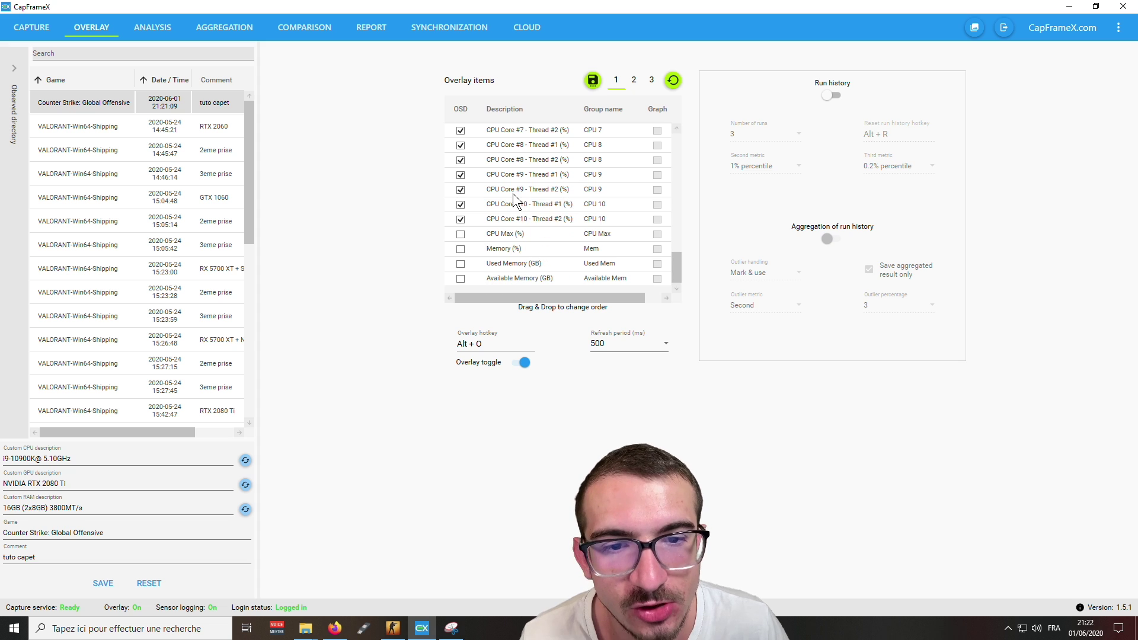
click(513, 254)
click(512, 240)
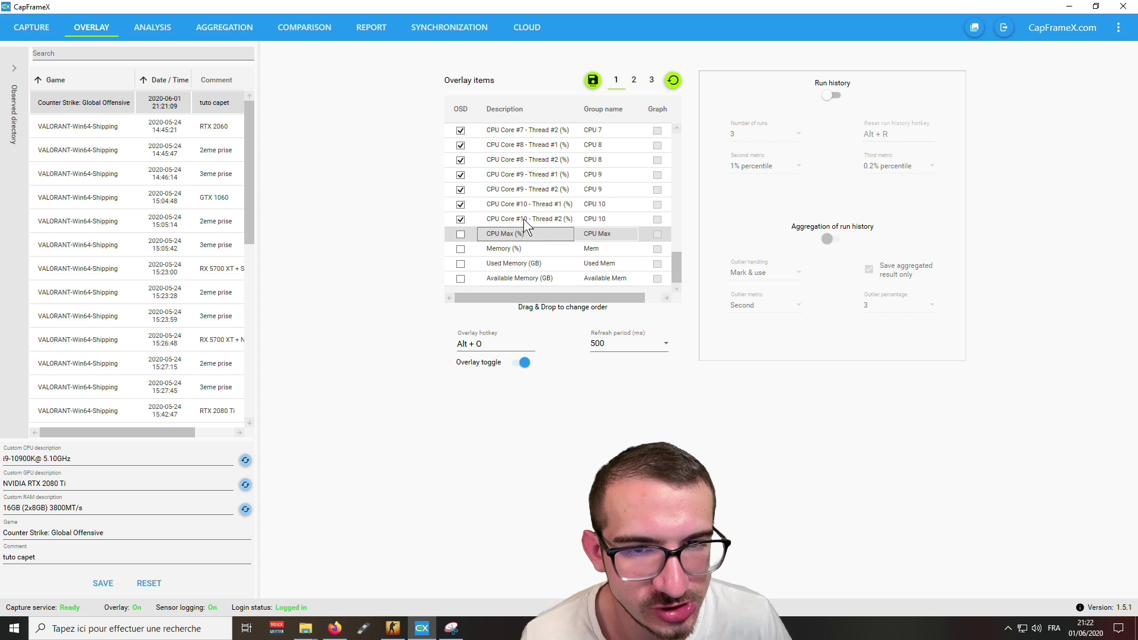
scroll(524, 219, up, 10)
click(510, 188)
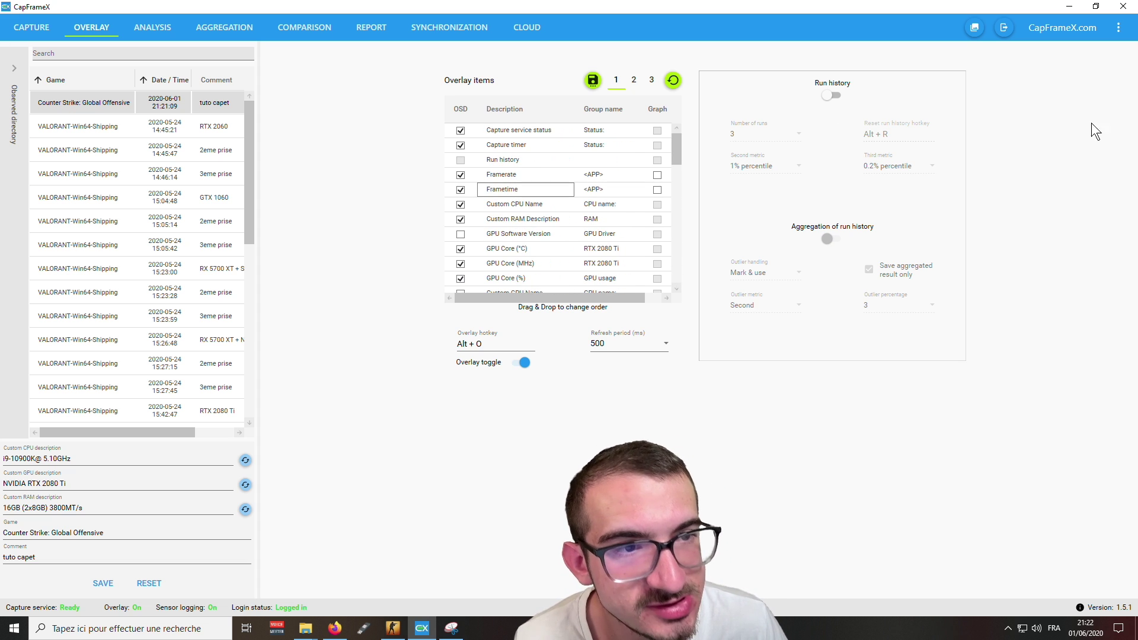
Step: Enable run history and its aggregation, record three benchmark runs in CS:GO and switch back to CapFrameX
click(831, 95)
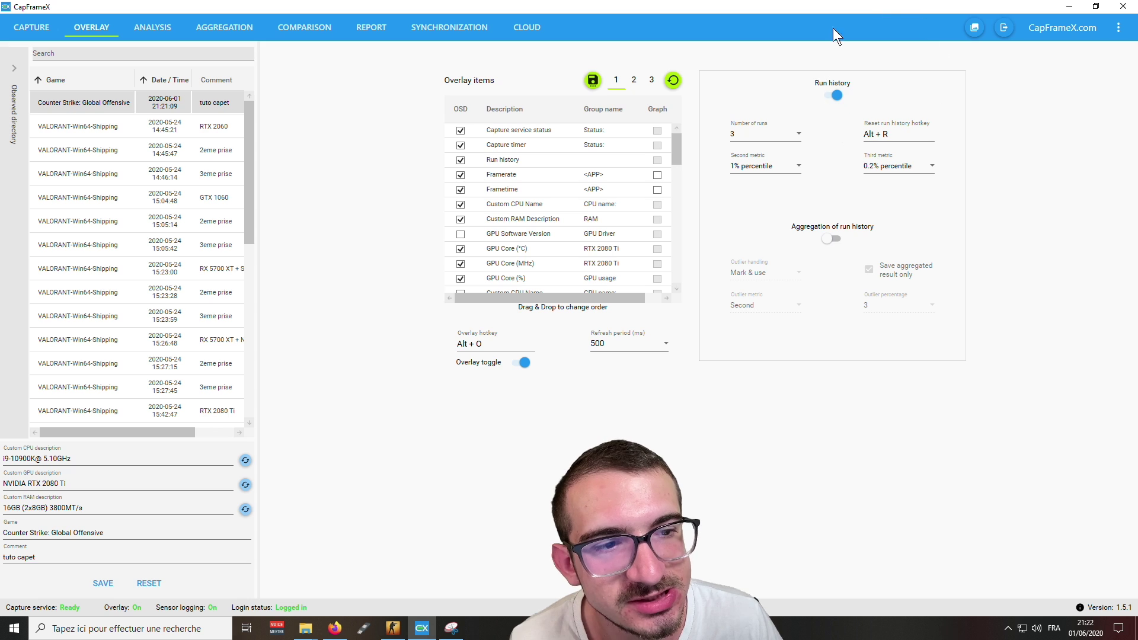
click(834, 239)
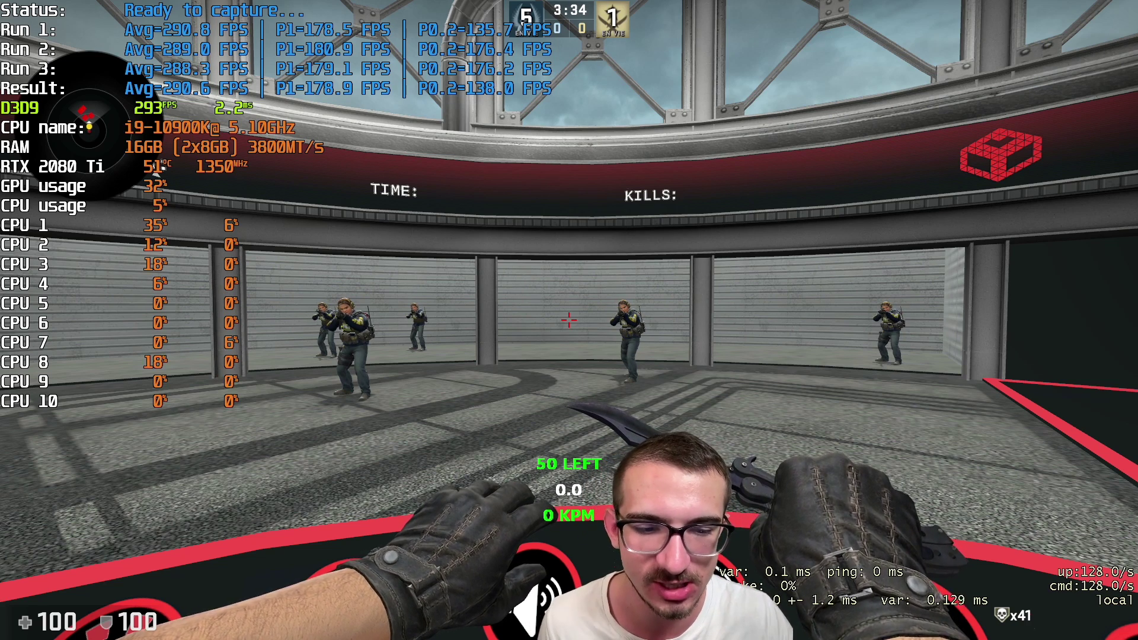
key(super)
click(431, 629)
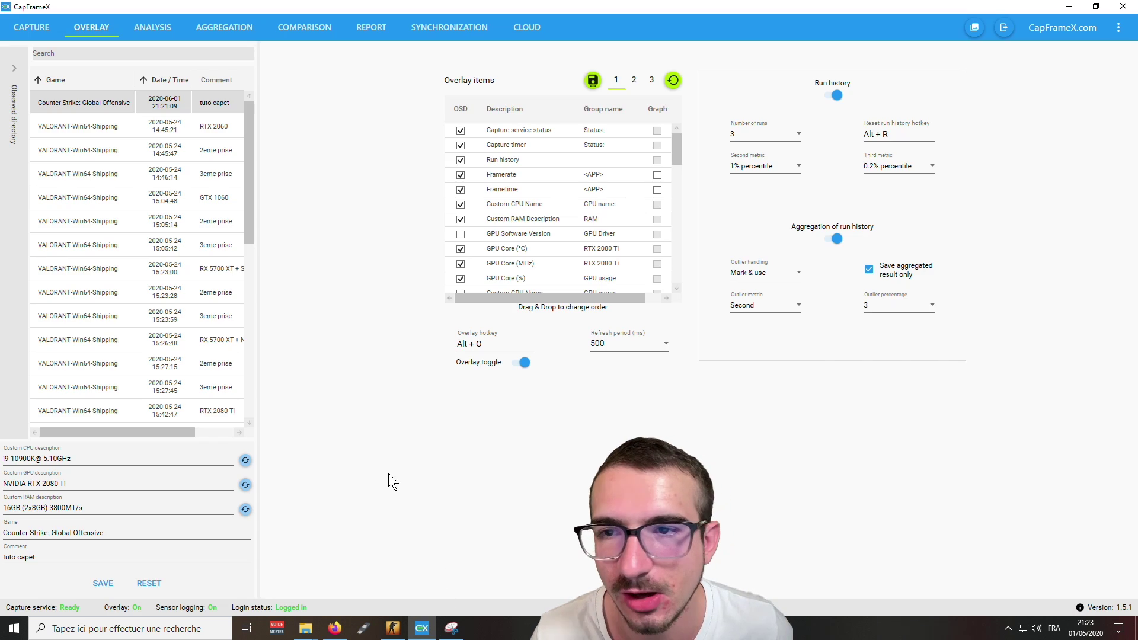
Step: Go through the three VALORANT captures of the GTX 1060 in the capture list
click(153, 224)
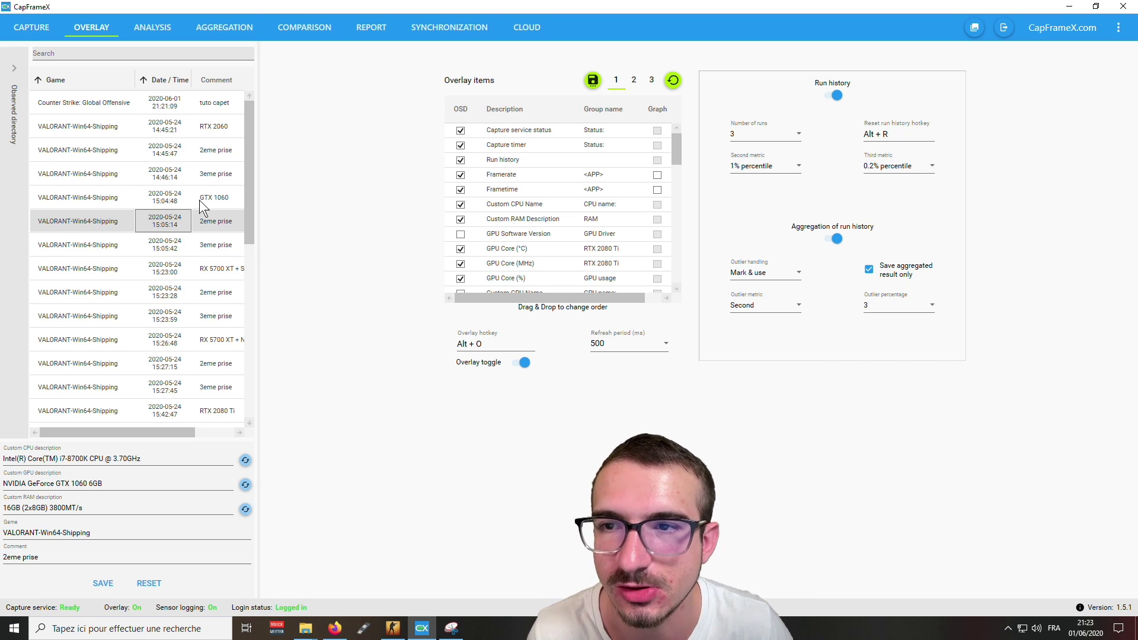
click(141, 200)
click(192, 221)
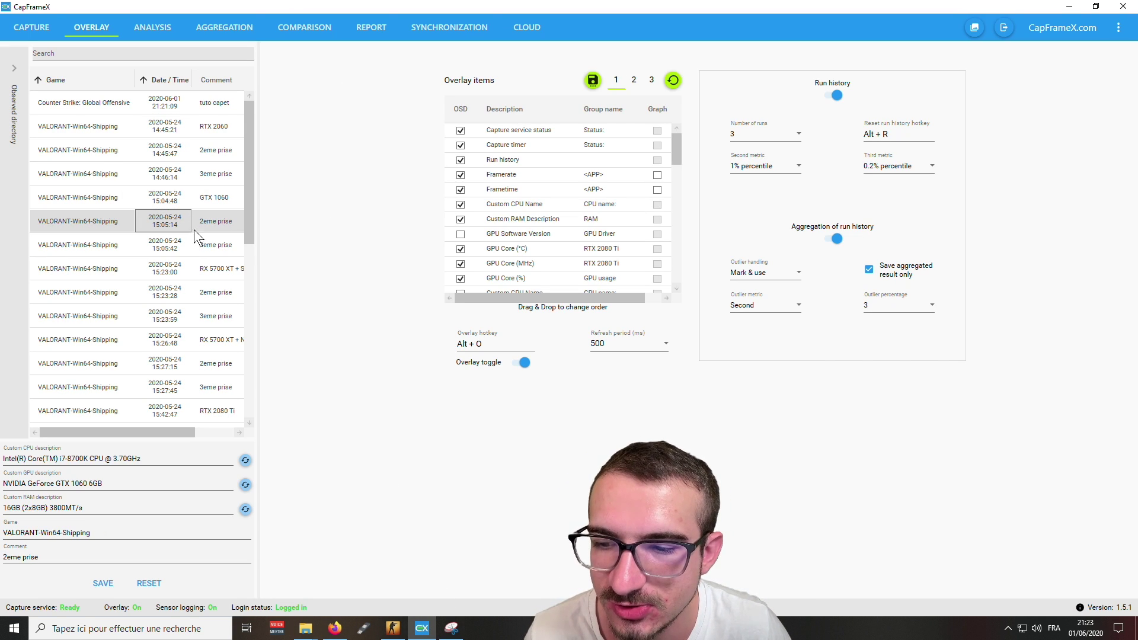
click(196, 245)
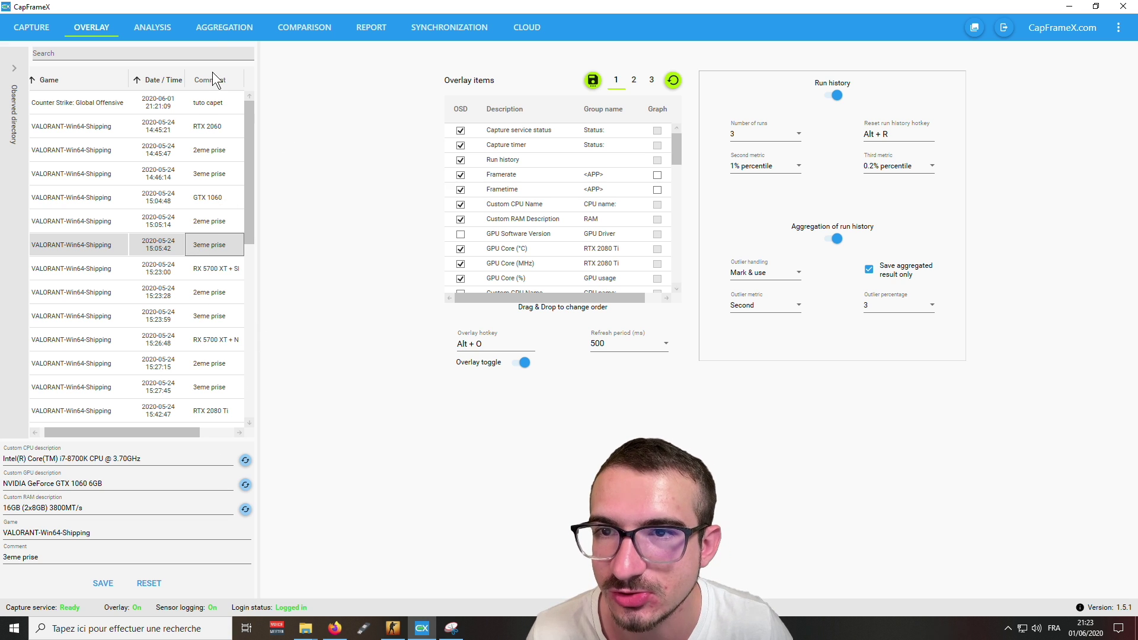
Step: Aggregate the three VALORANT captures of the GTX 1060 in the aggregation table, including outliers
click(224, 27)
double_click(182, 201)
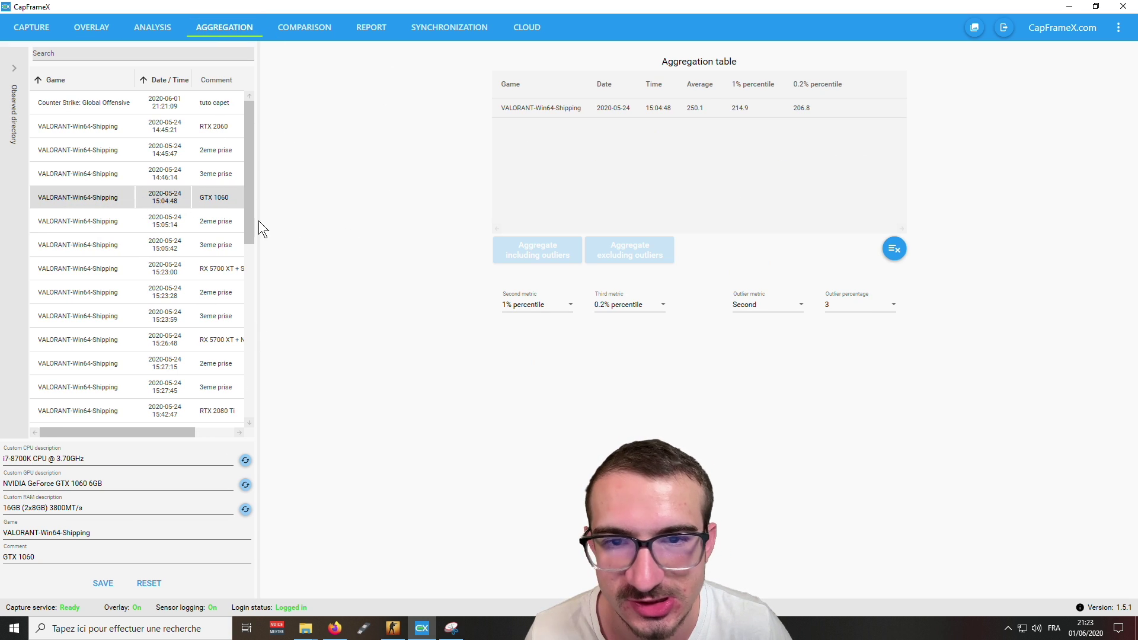
drag(149, 228, 703, 154)
click(547, 255)
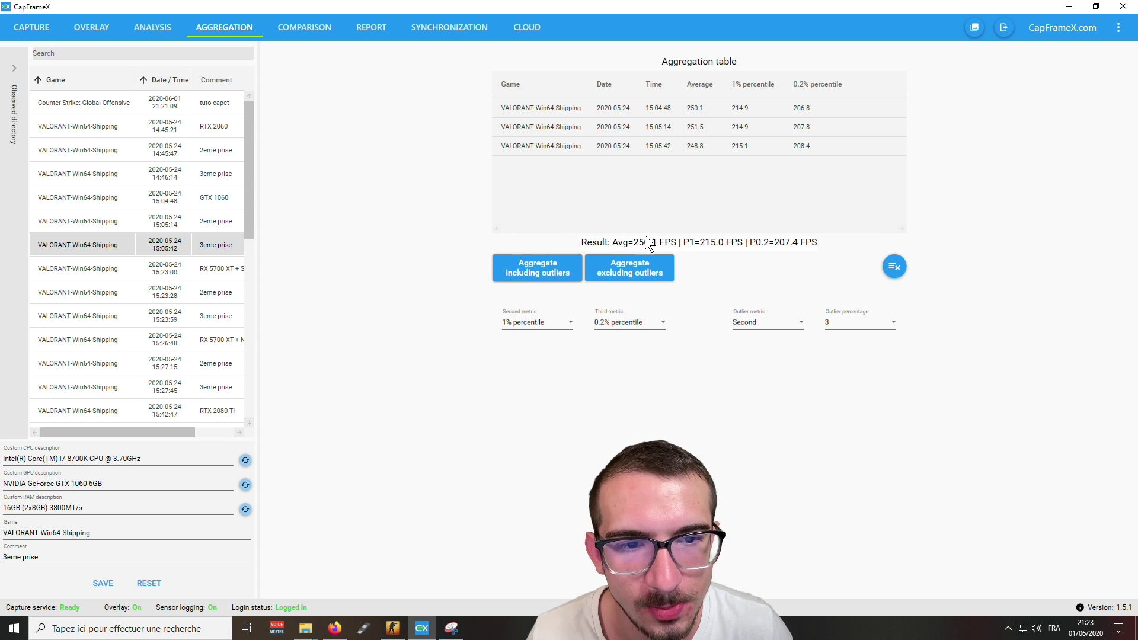
click(807, 237)
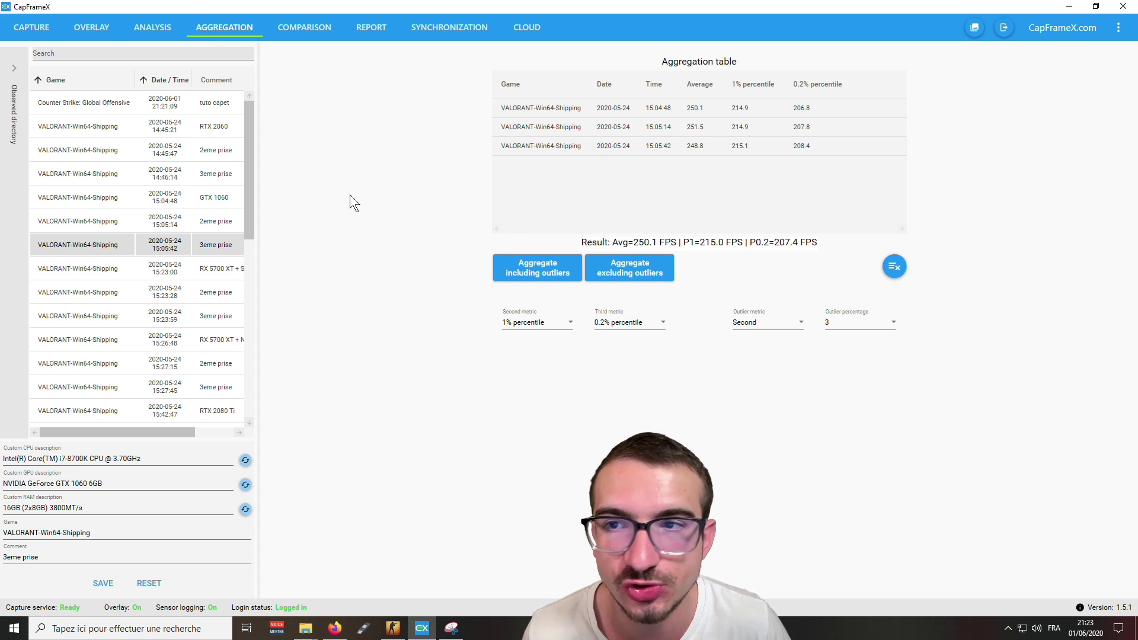
Step: Add the RTX 2060 VALORANT capture of 14:45:21 to the report and look across its hardware and FPS metric columns
click(311, 33)
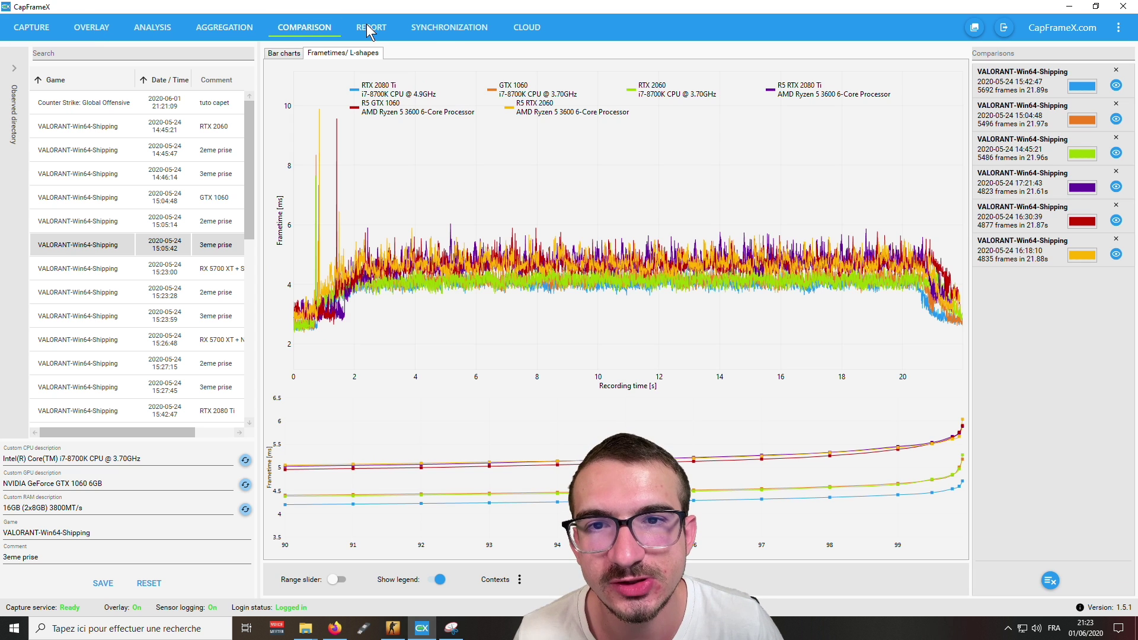
click(372, 19)
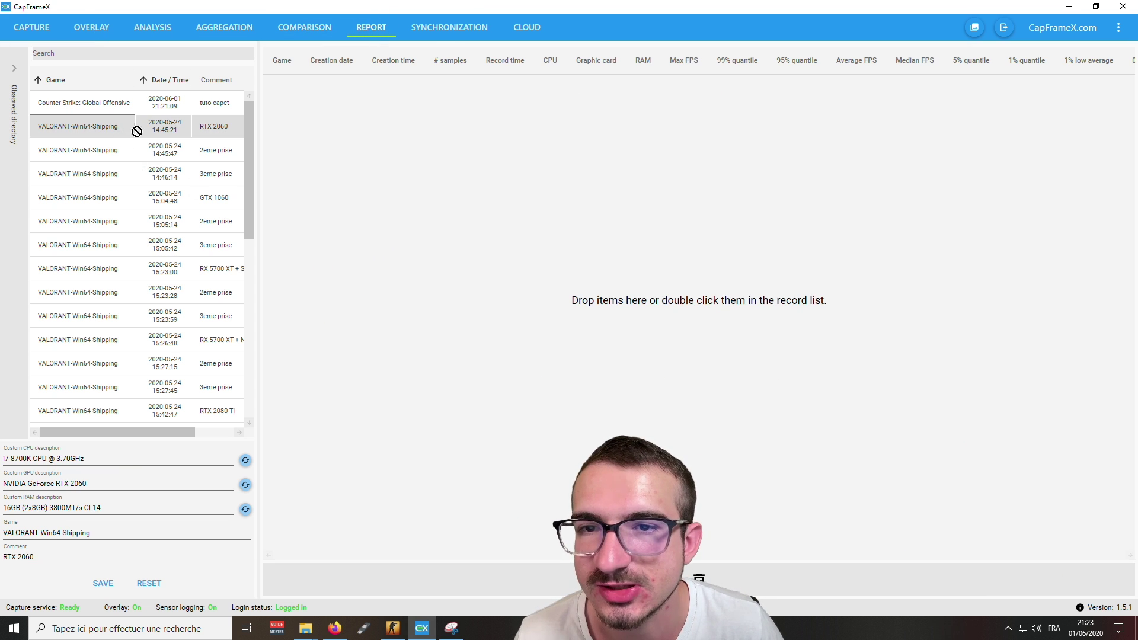
drag(125, 131, 471, 135)
scroll(927, 509, right, 5)
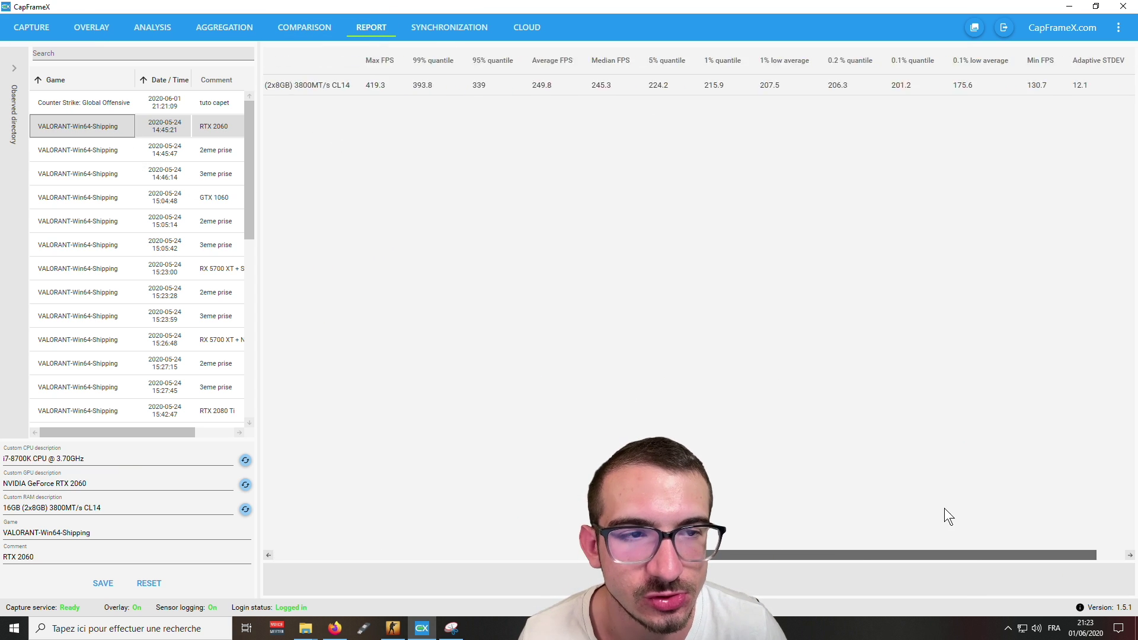
right_click(607, 86)
click(623, 101)
drag(778, 556, 399, 557)
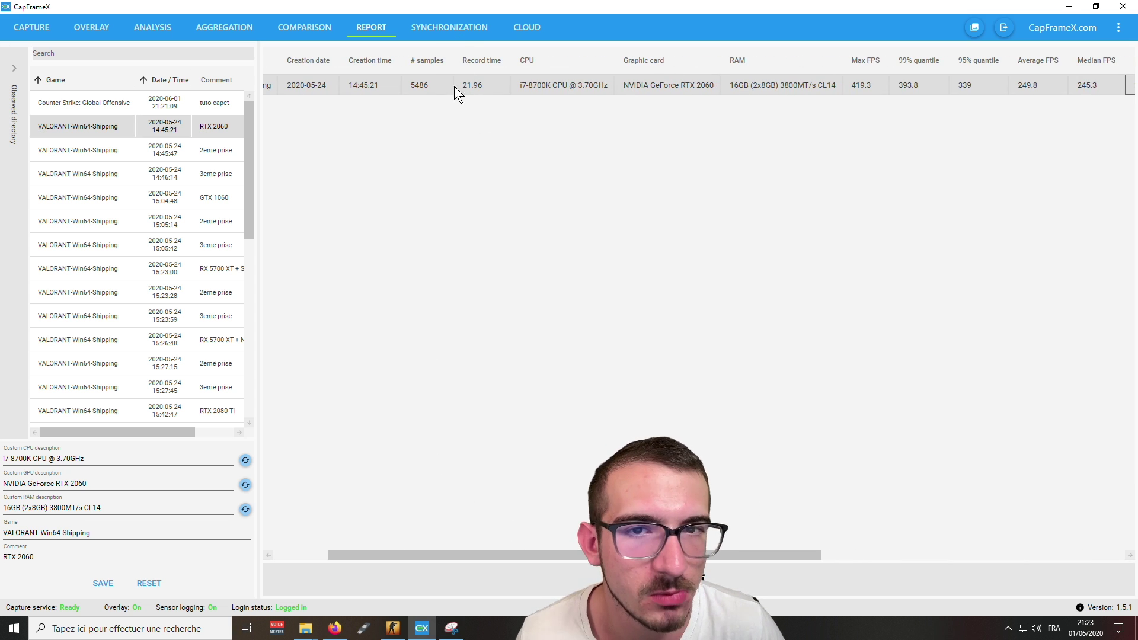
Step: Upload the RTX 2060 VALORANT capture to the CapFrameX cloud and copy its generated download link
click(526, 28)
drag(105, 131, 516, 115)
click(457, 256)
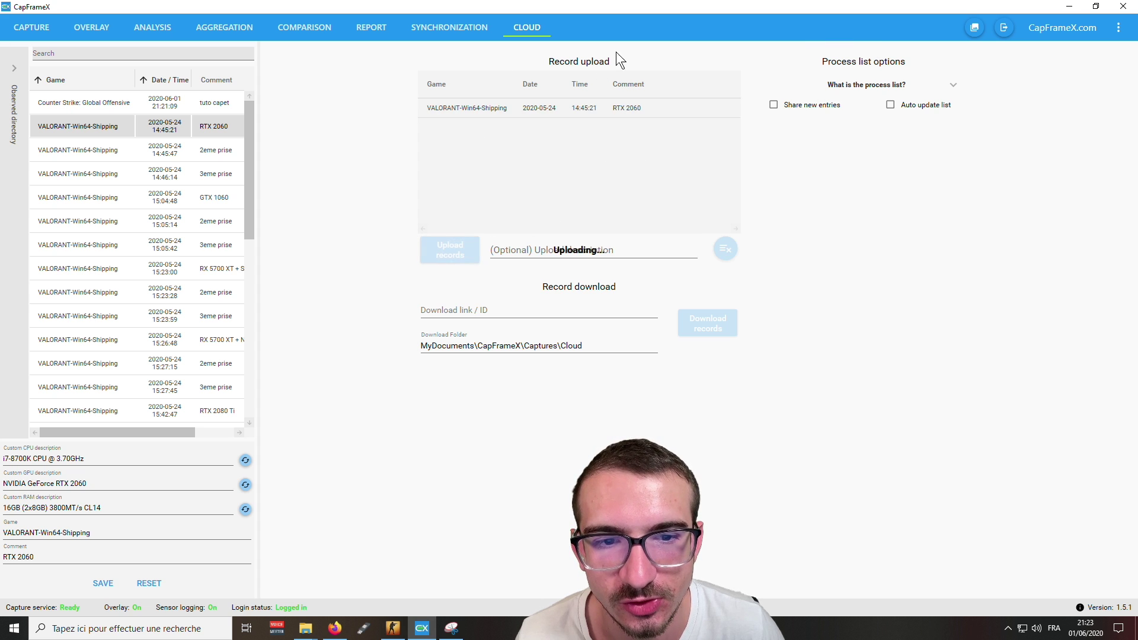
click(593, 254)
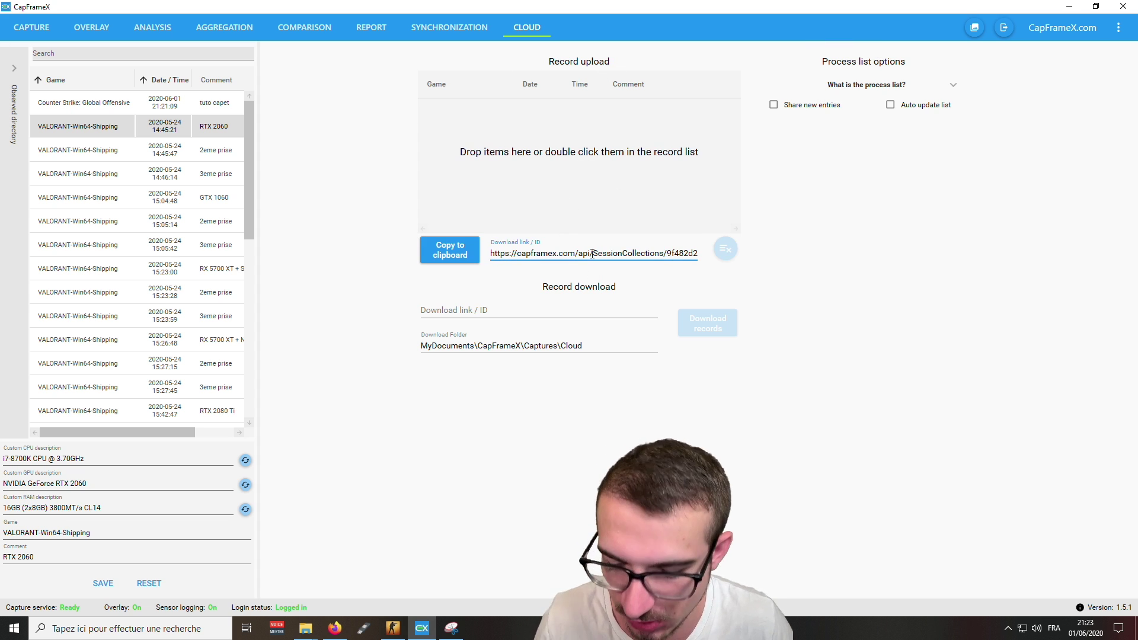
key(ctrl+a)
Step: Switch to Firefox and open the copied capture link in a new tab
key(alt+Tab)
key(F5)
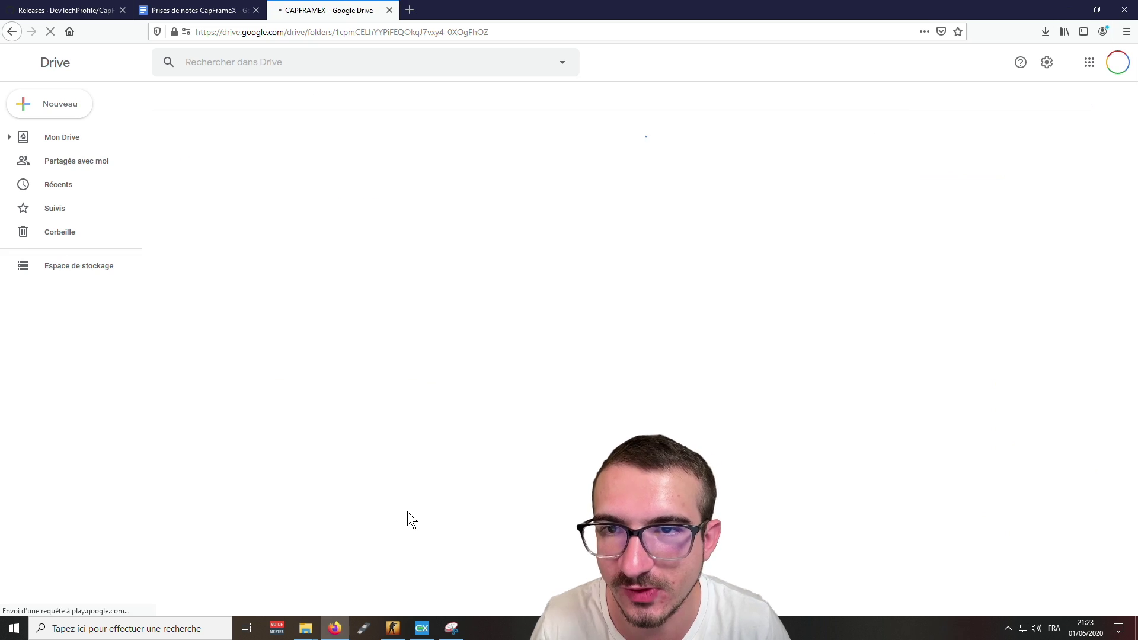
click(415, 8)
key(ctrl+v)
key(Return)
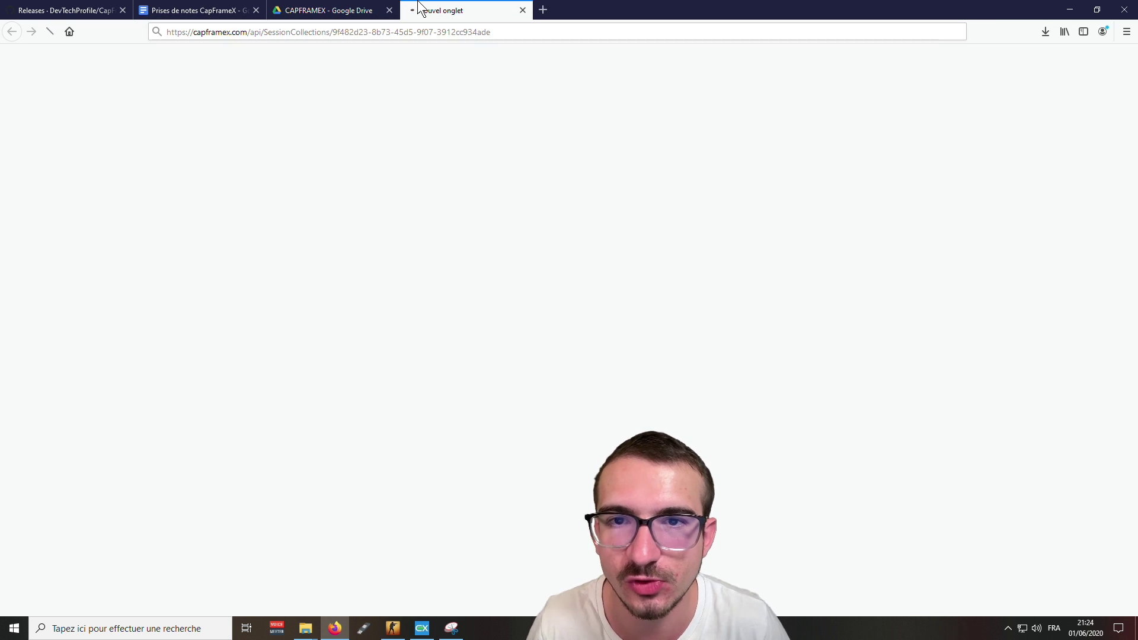
Step: Look over the CapFrameX website's home page and its download page
scroll(233, 238, down, 5)
scroll(229, 244, up, 5)
drag(297, 240, 244, 215)
scroll(237, 217, down, 5)
scroll(202, 344, up, 5)
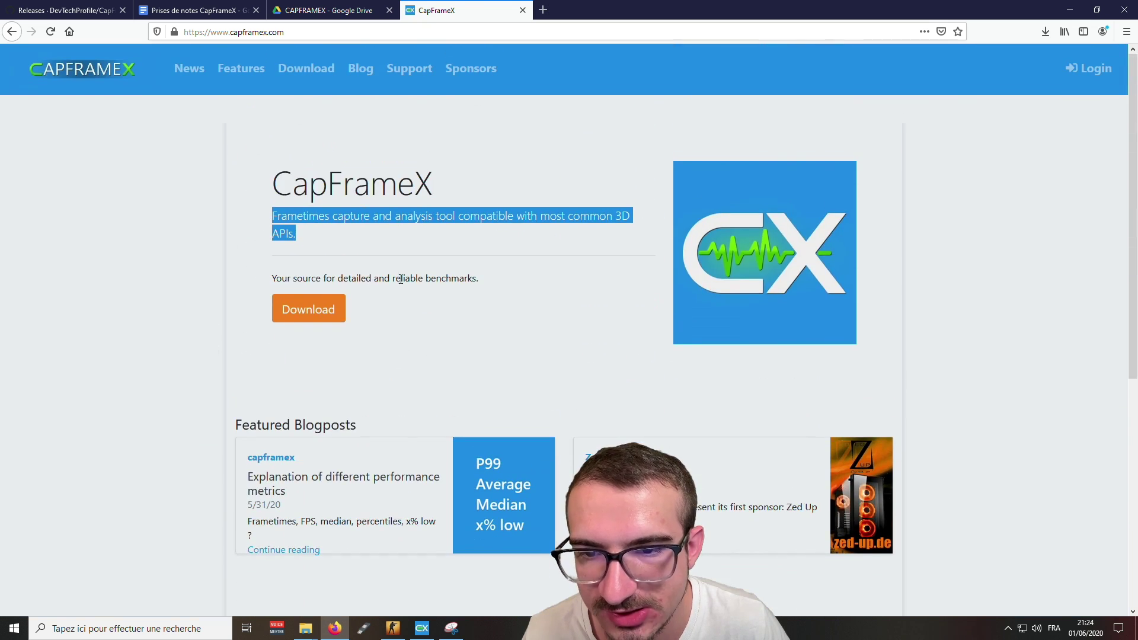
click(312, 314)
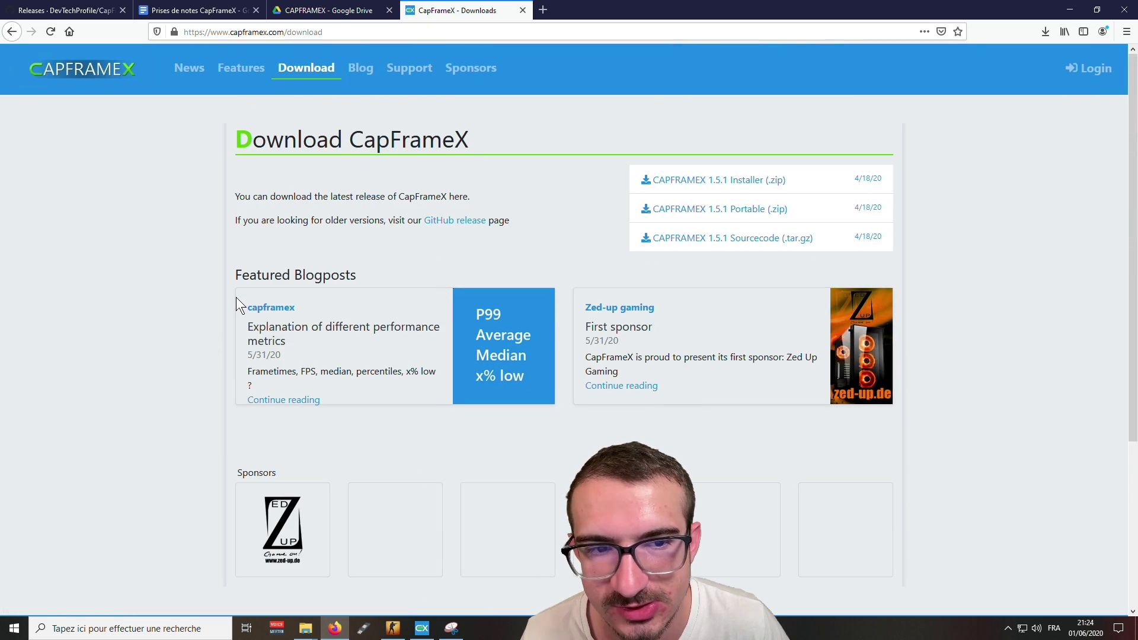
scroll(358, 283, down, 4)
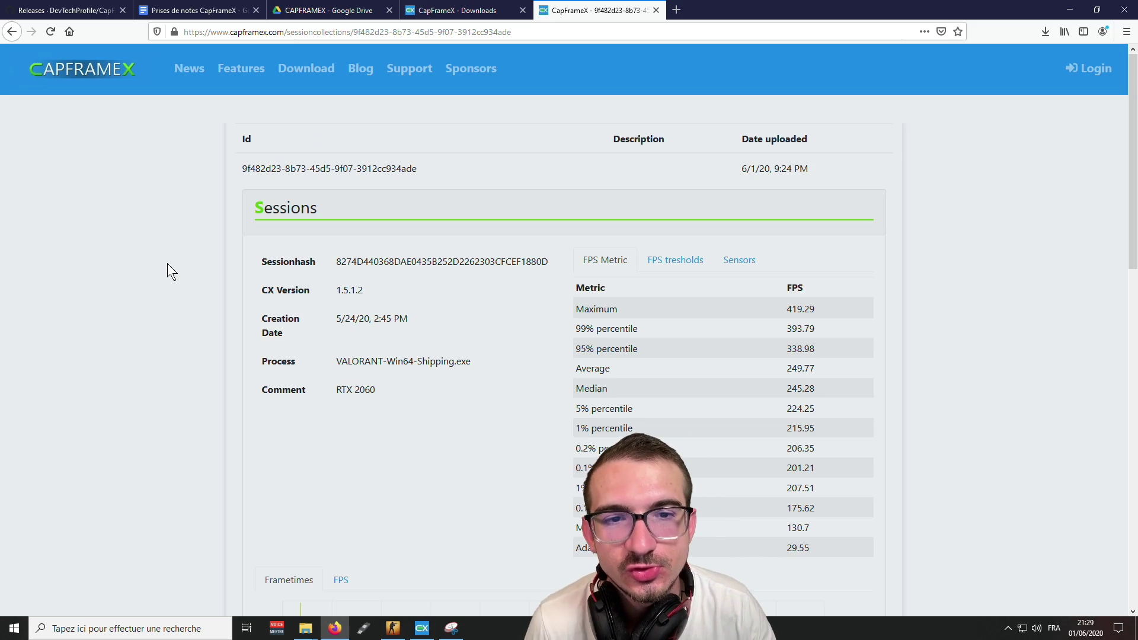
Step: Examine the uploaded RTX 2060 session online, including its web address, FPS metrics table and frametime graph
click(343, 31)
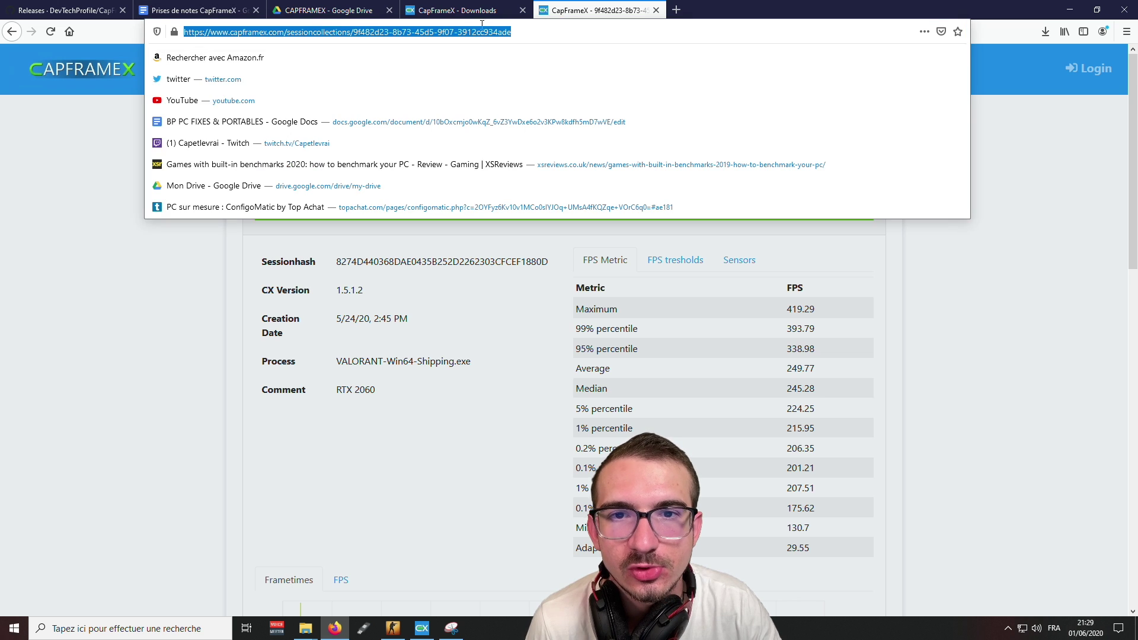
click(75, 205)
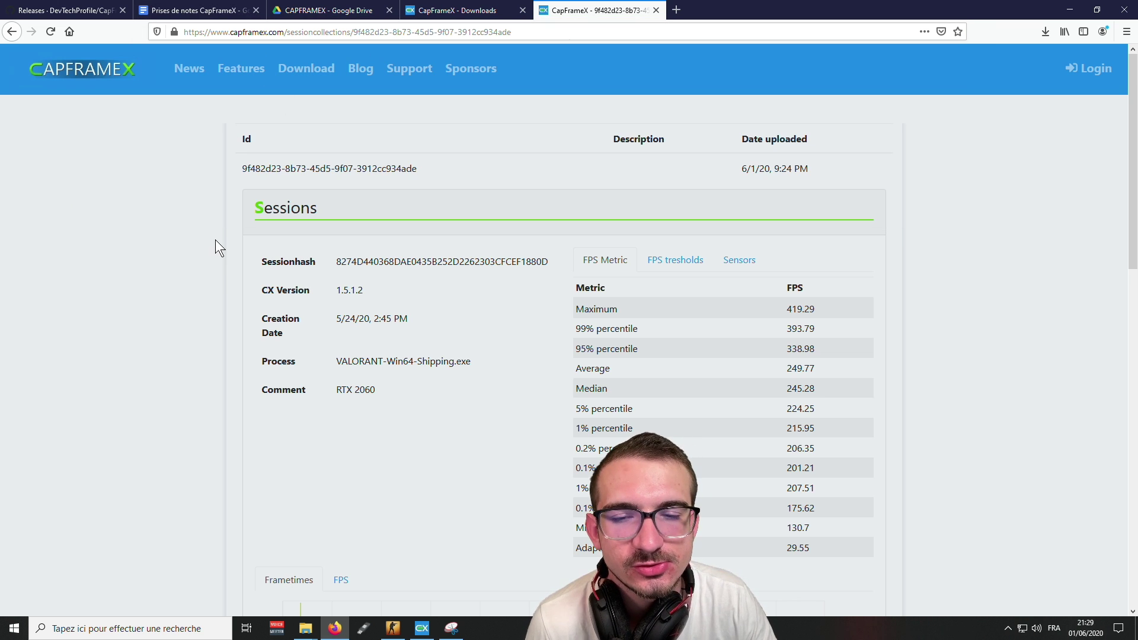
click(549, 38)
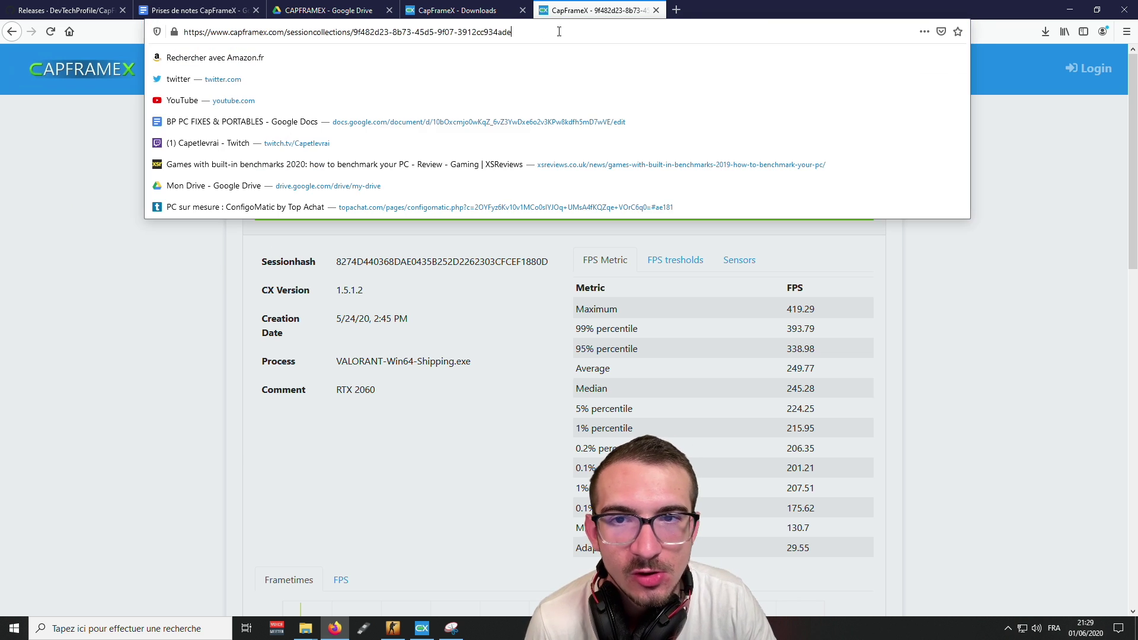
click(132, 348)
scroll(464, 248, down, 2)
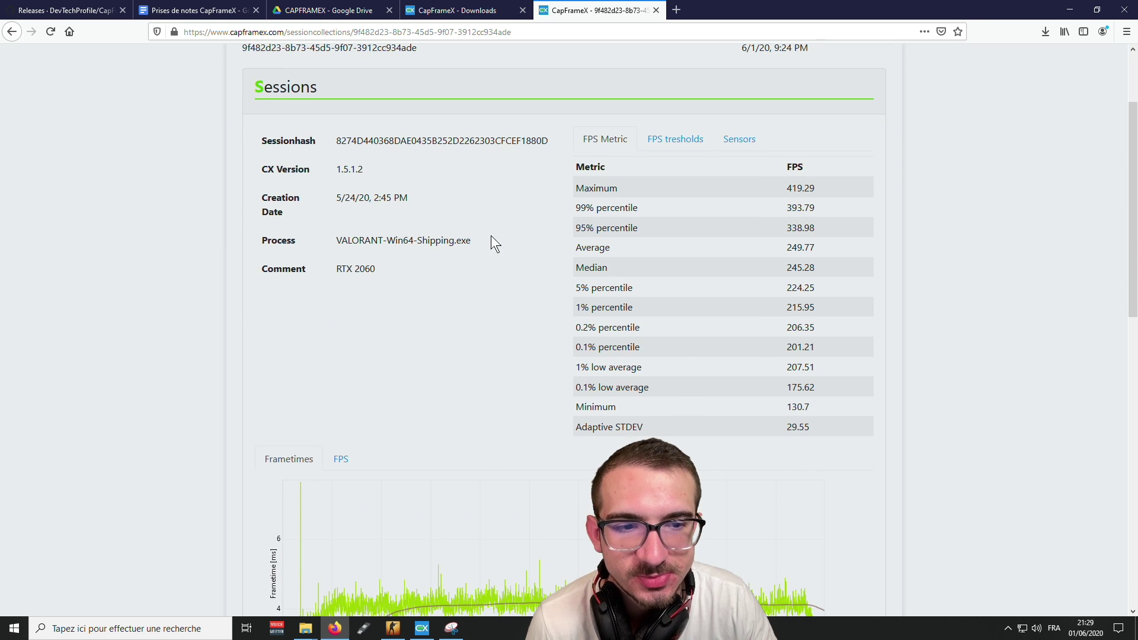
drag(574, 184, 783, 421)
scroll(783, 421, down, 4)
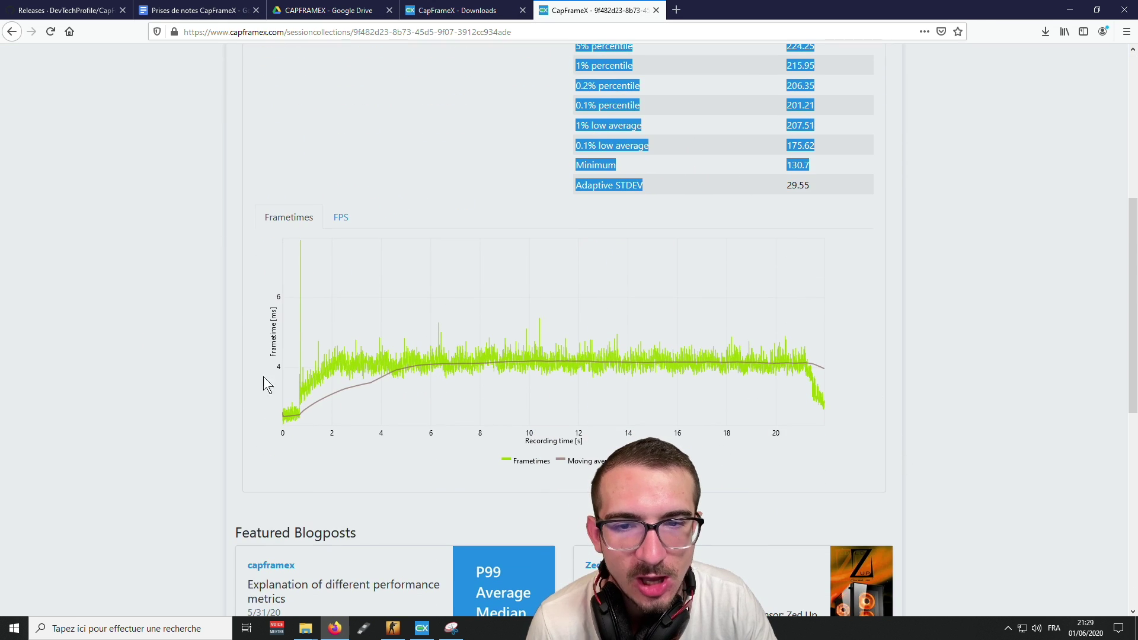
key(ctrl+l)
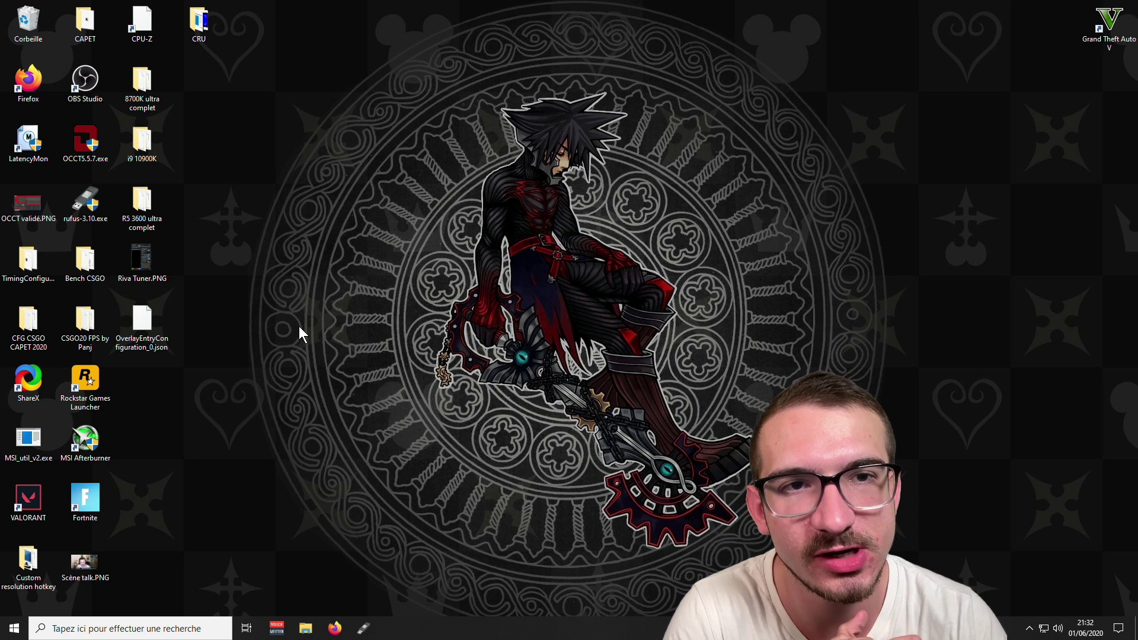
Step: Open Firefox and go to the download page of capframex.com
click(335, 629)
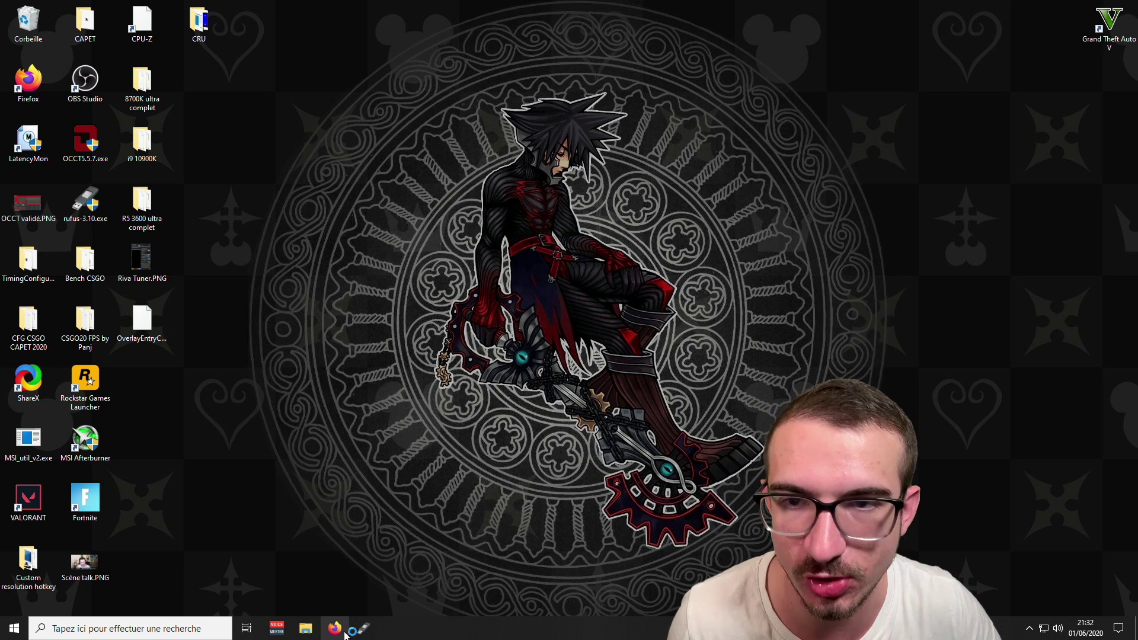
click(274, 32)
text(capframex.com/)
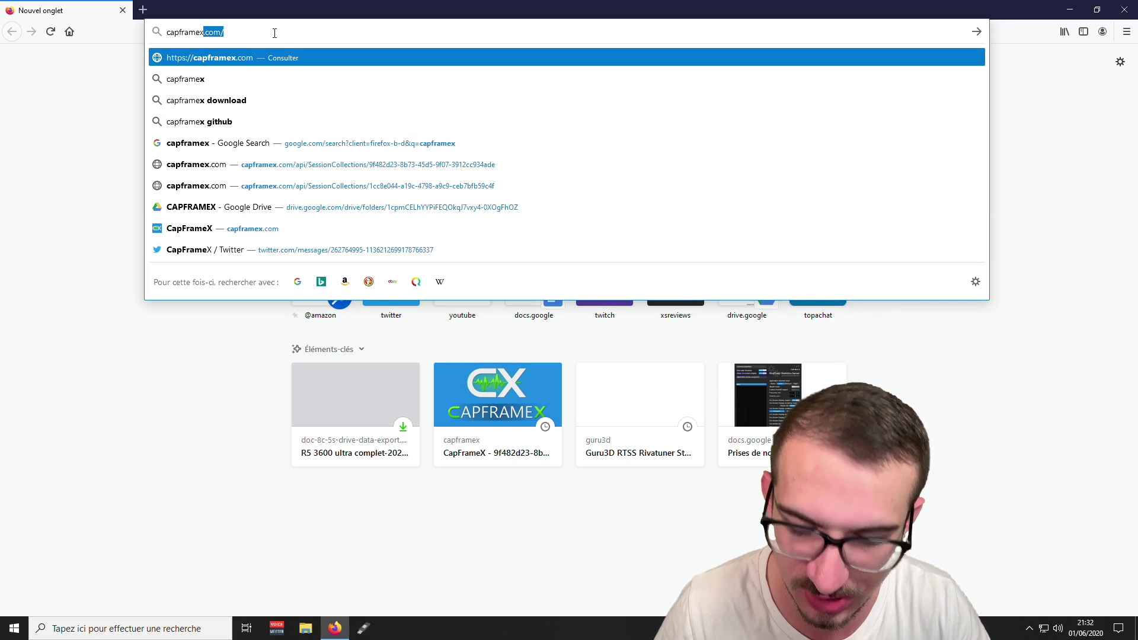
key(Return)
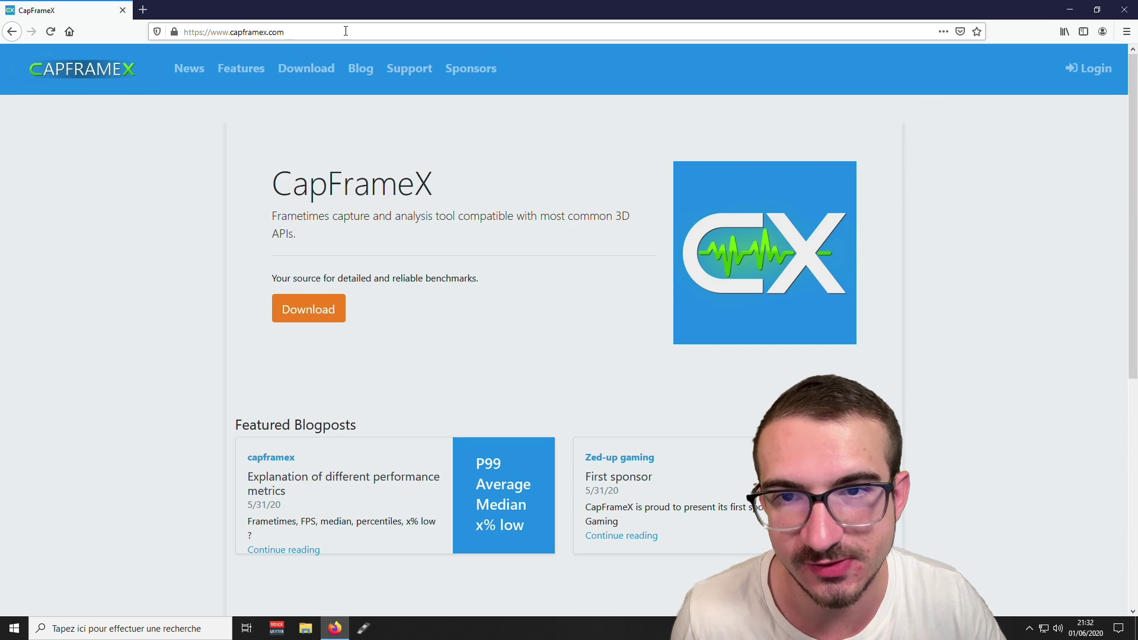
click(313, 70)
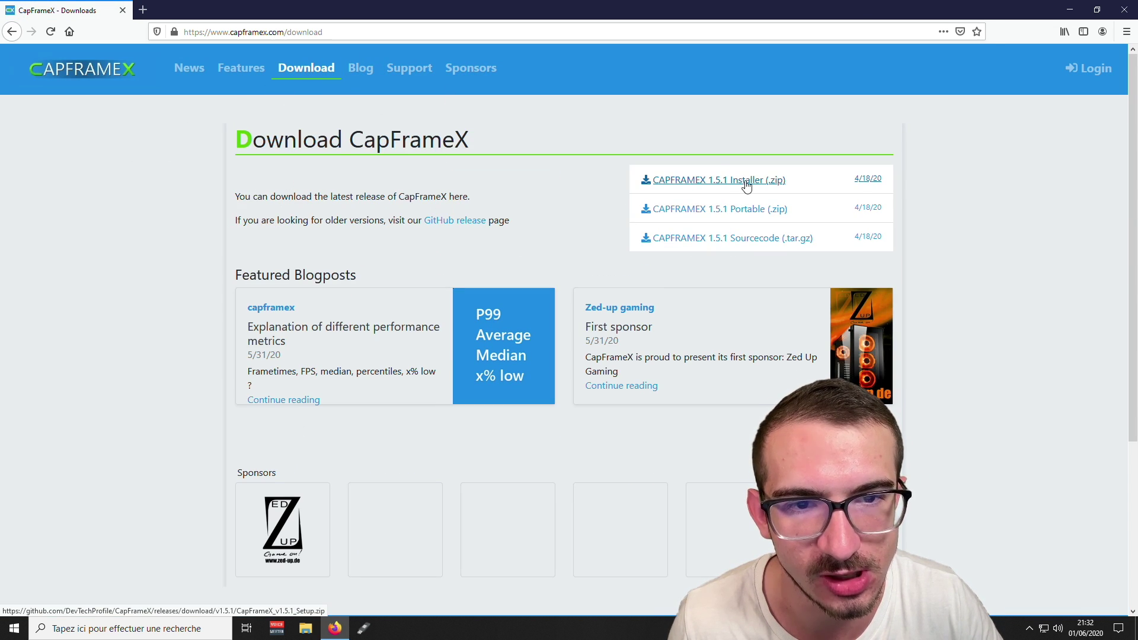
Step: Search Google for capframex in a new tab and open the releases of the DevTechProfile/CapFrameX GitHub repository
click(143, 9)
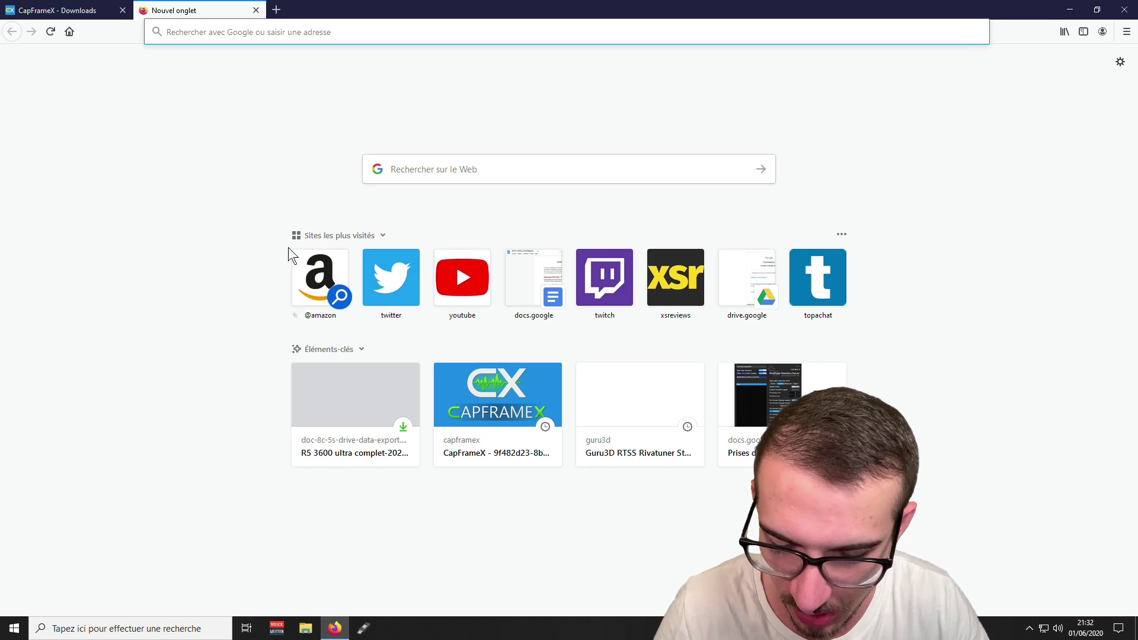
text(capframex)
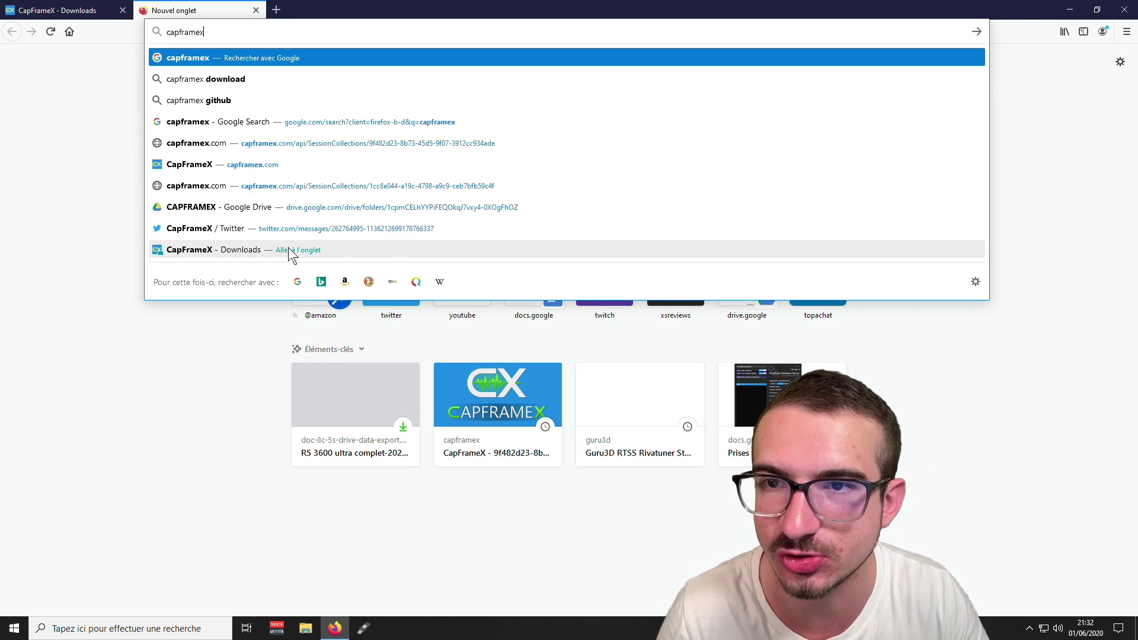
key(Return)
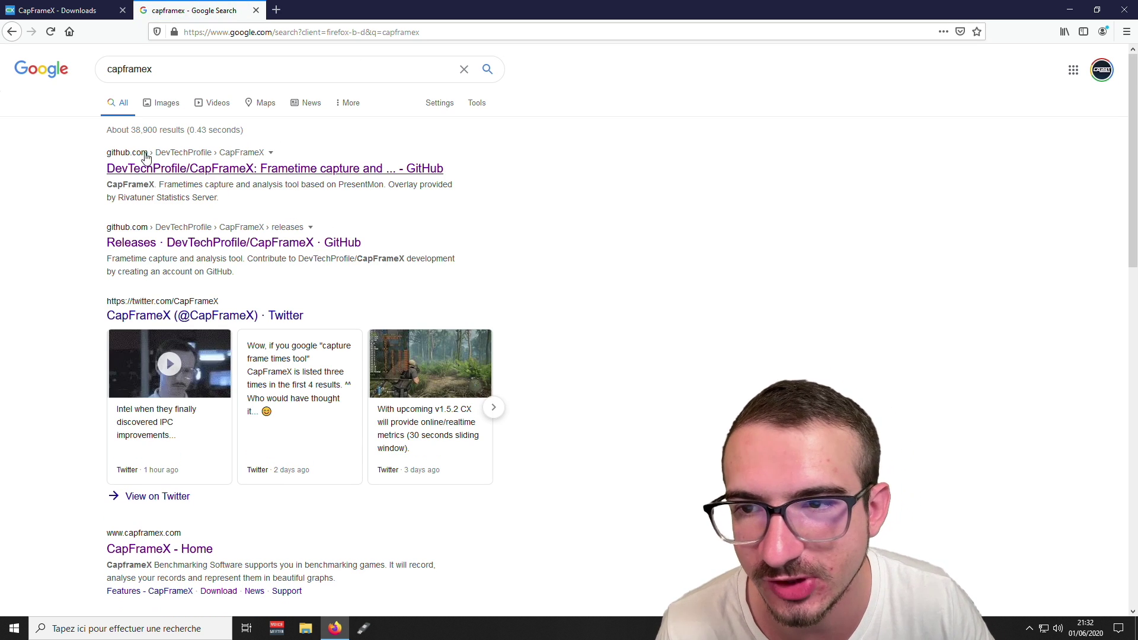
click(199, 167)
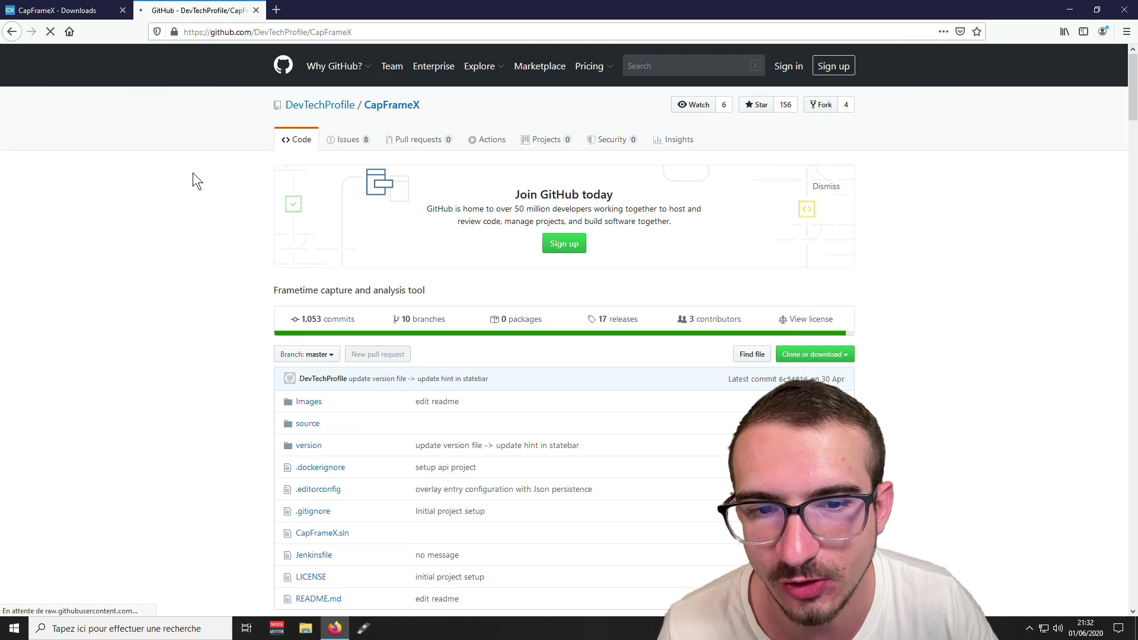
click(618, 329)
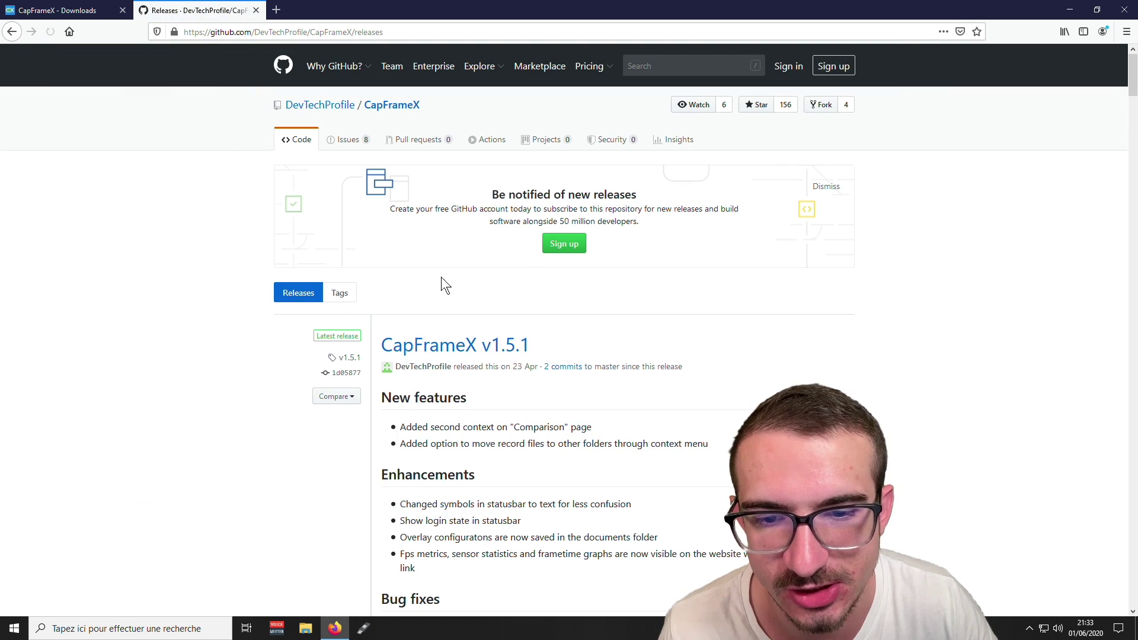
scroll(447, 285, down, 10)
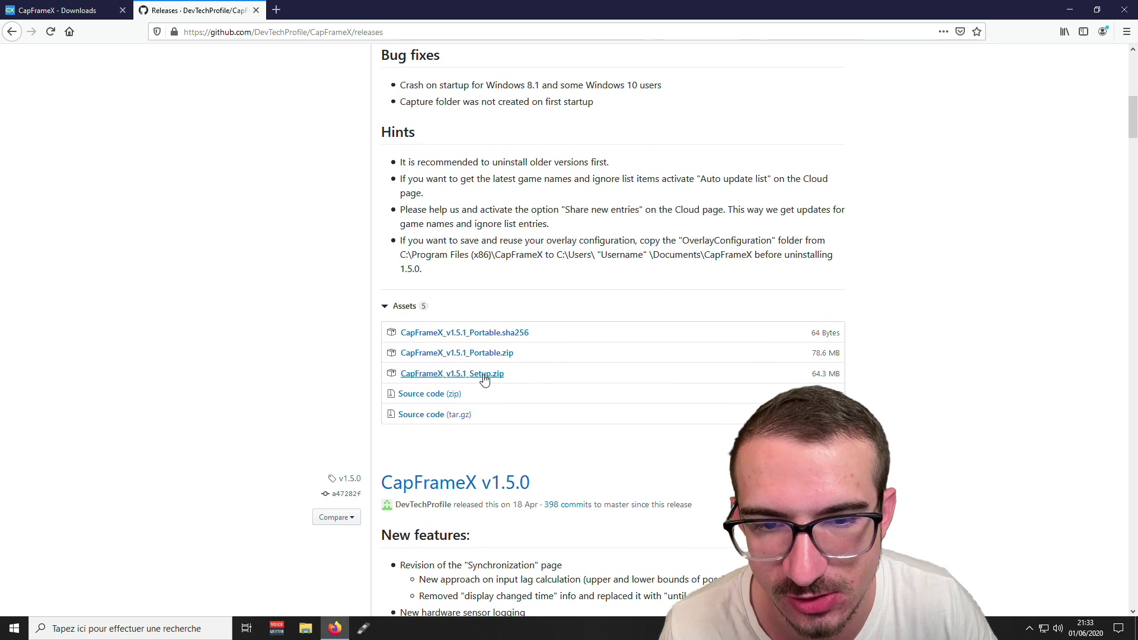
Step: Download CapFrameX_v1.5.1_Setup.zip from the v1.5.1 release assets, choosing to open it with WinRAR archiver
click(485, 374)
click(83, 11)
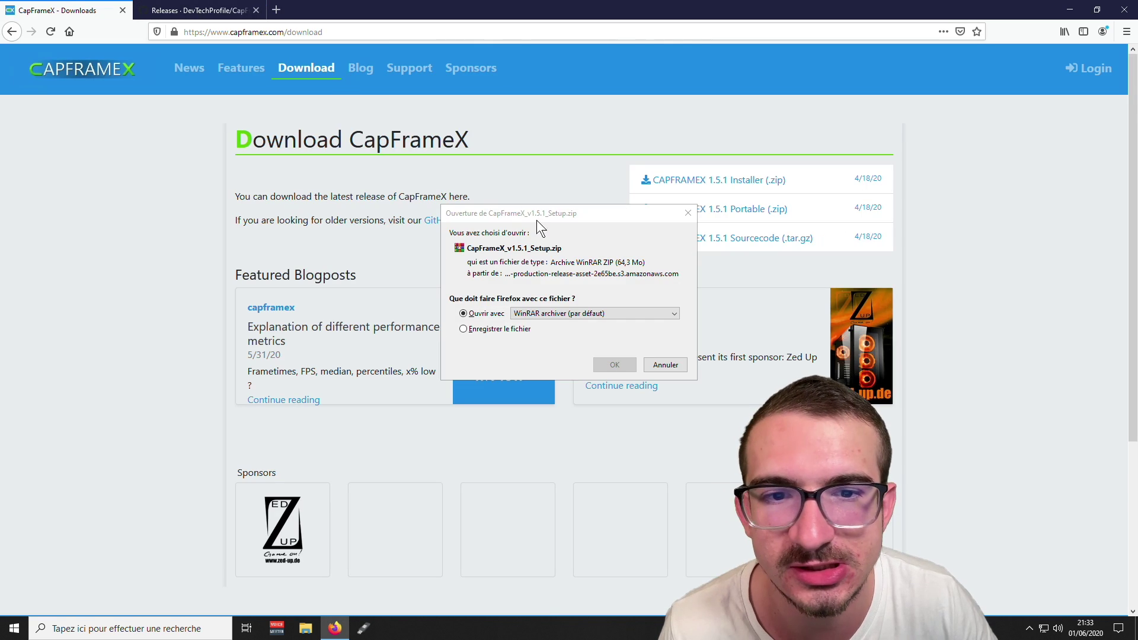
click(471, 313)
click(611, 366)
Step: Extract the setup archive to the desktop (Bureau) and show the desktop
click(551, 155)
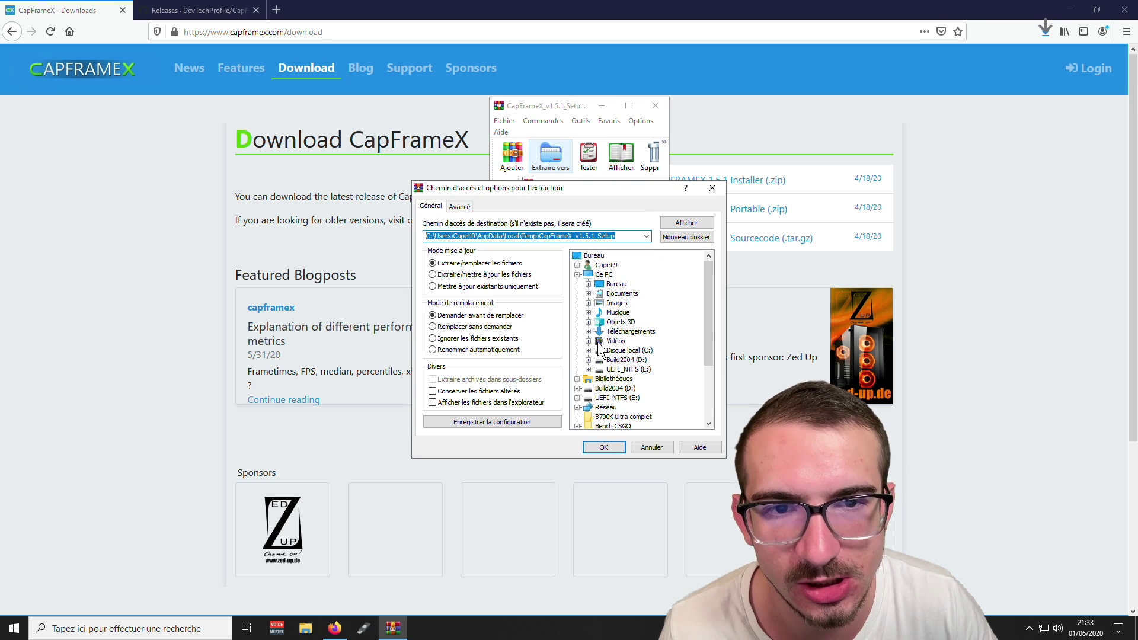
click(594, 256)
click(604, 447)
key(super+d)
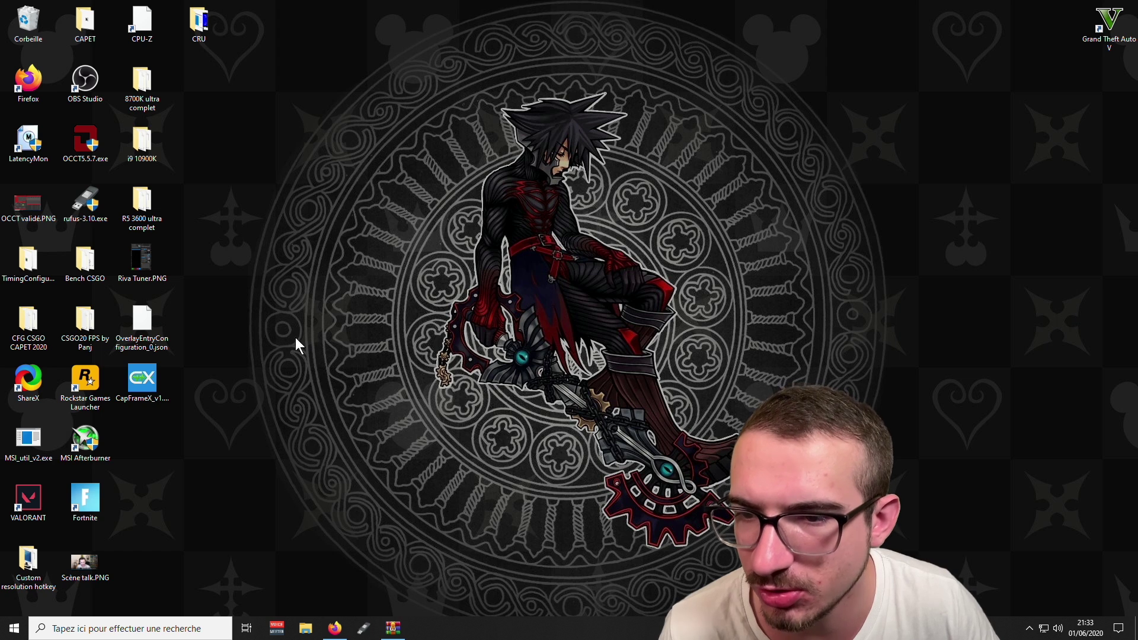
Step: Run the CapFrameX_v1.5.1 setup as administrator, agree to the license terms, install the program and close the installer
right_click(150, 383)
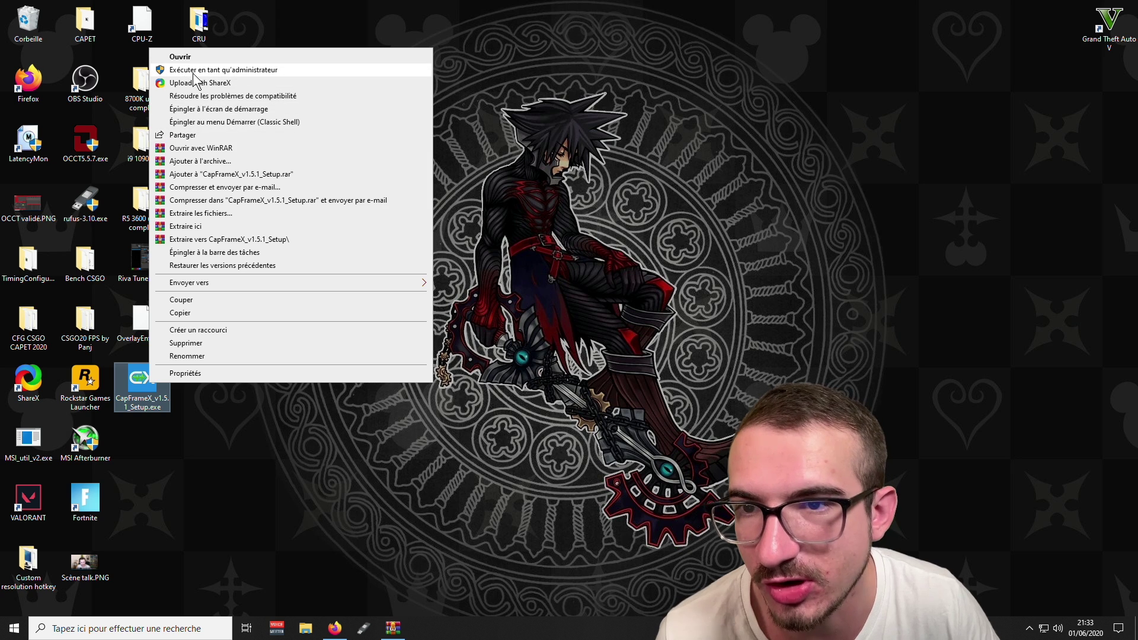
click(274, 71)
click(511, 399)
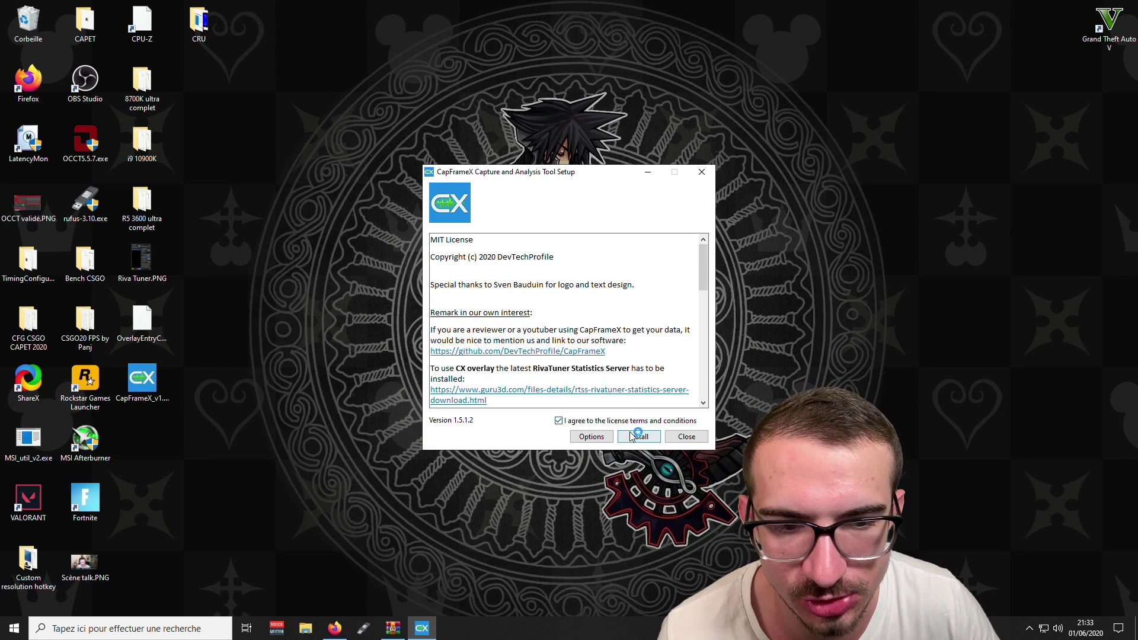
click(634, 436)
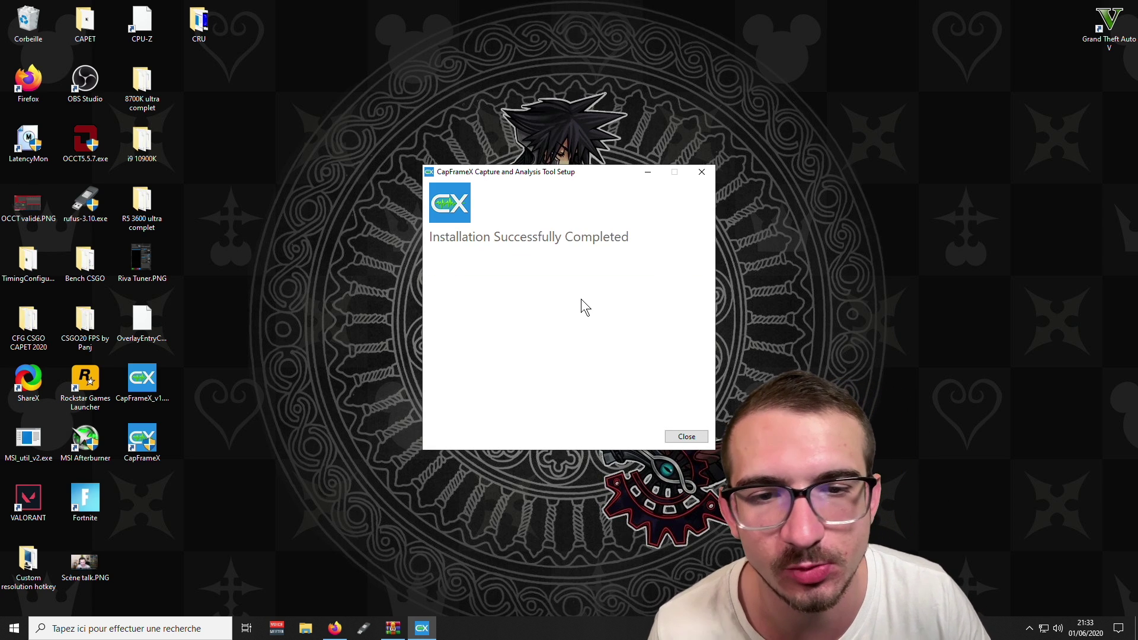
click(686, 438)
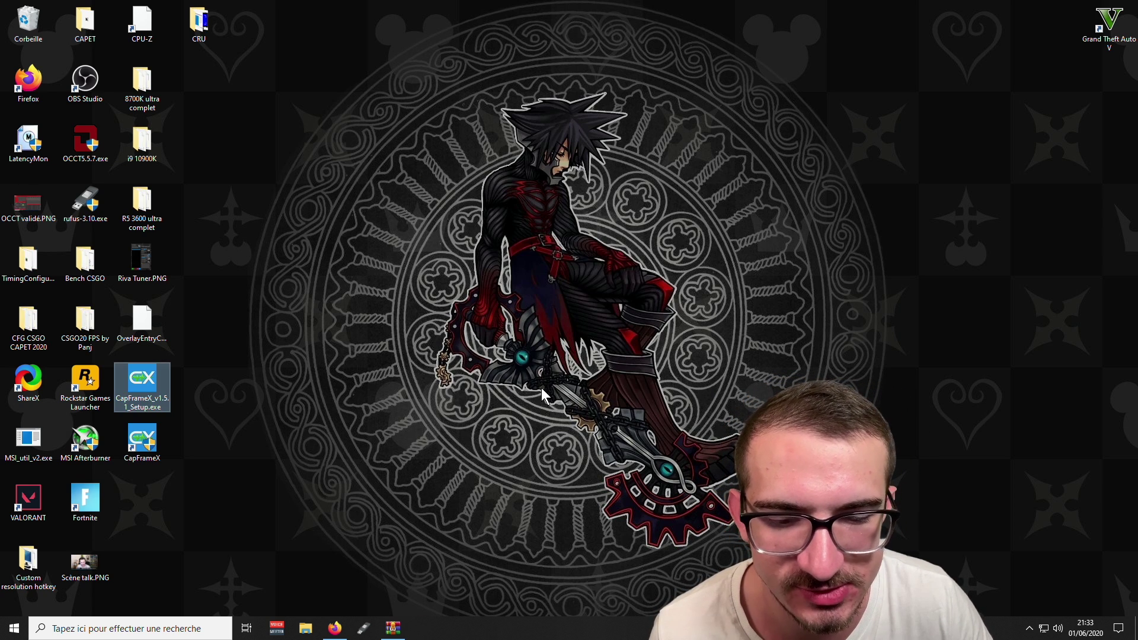
Step: Launch CapFrameX and follow the RivaTuner Statistics Server (RTSS) download link on the Overlay page
double_click(142, 439)
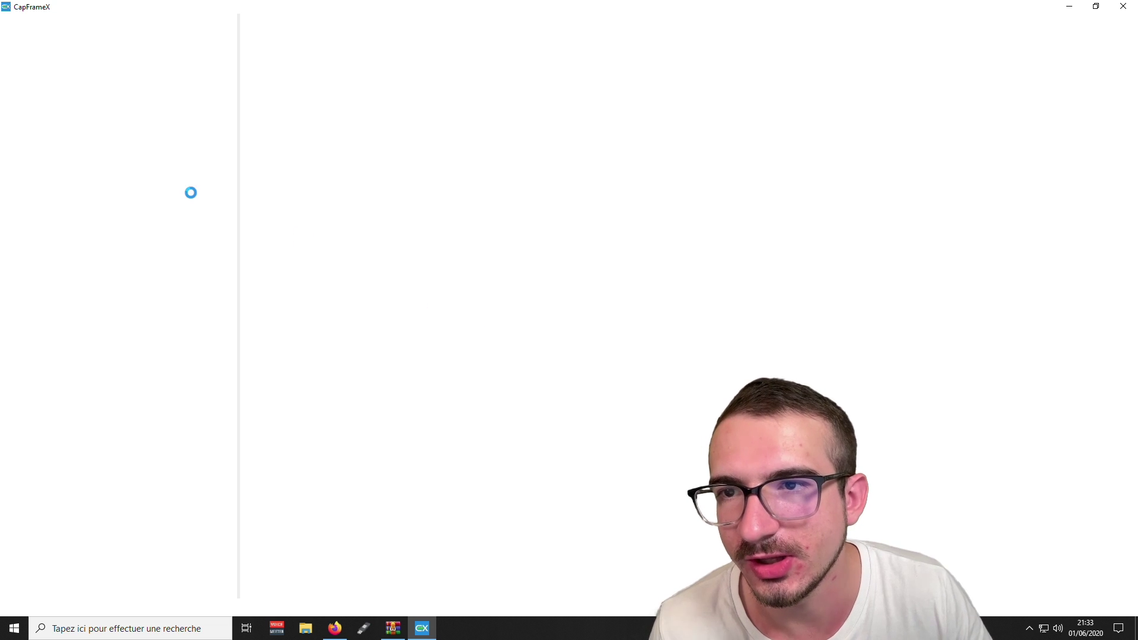
click(90, 26)
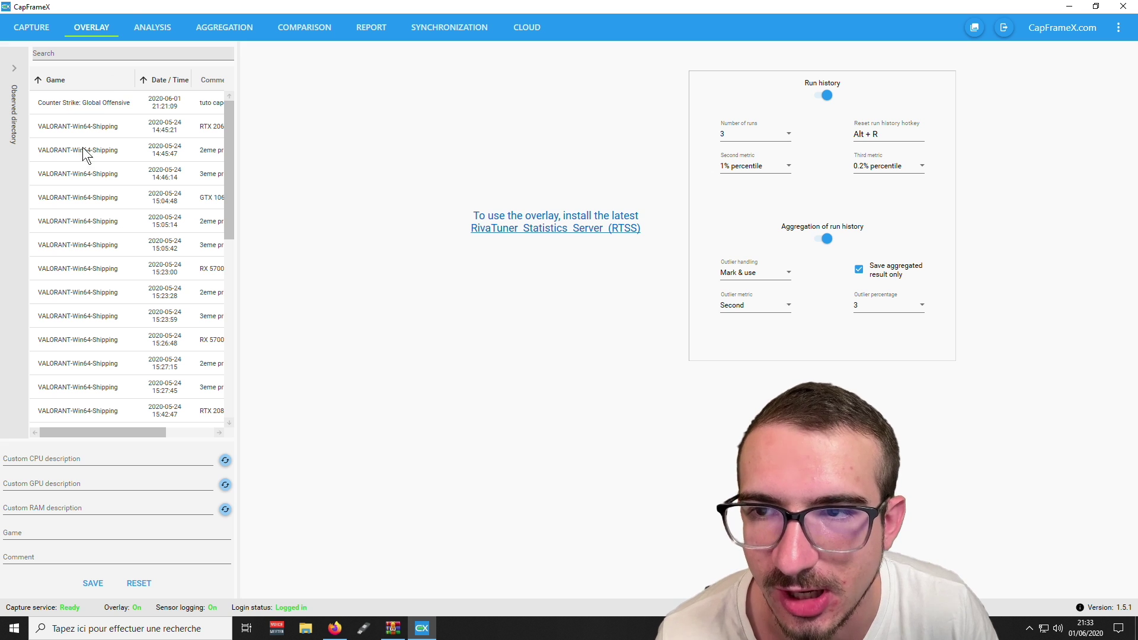
click(535, 232)
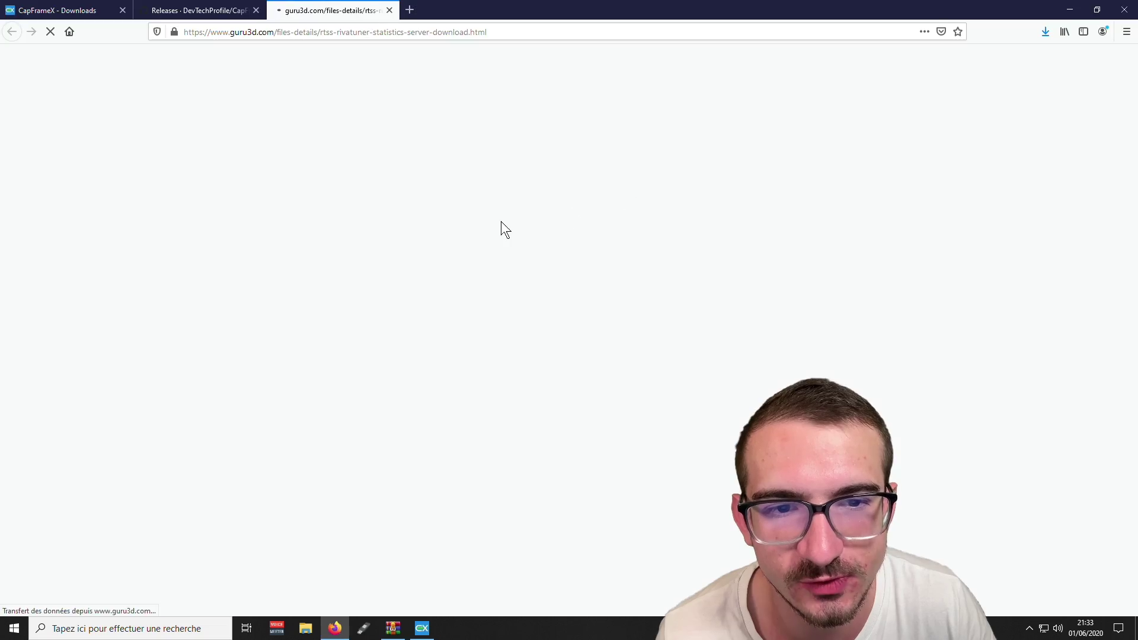
Step: Download RTSS version 7.2.3 (Recommended) from Guru3D and open the zip file with WinRAR archiver
scroll(364, 250, down, 3)
scroll(363, 249, down, 20)
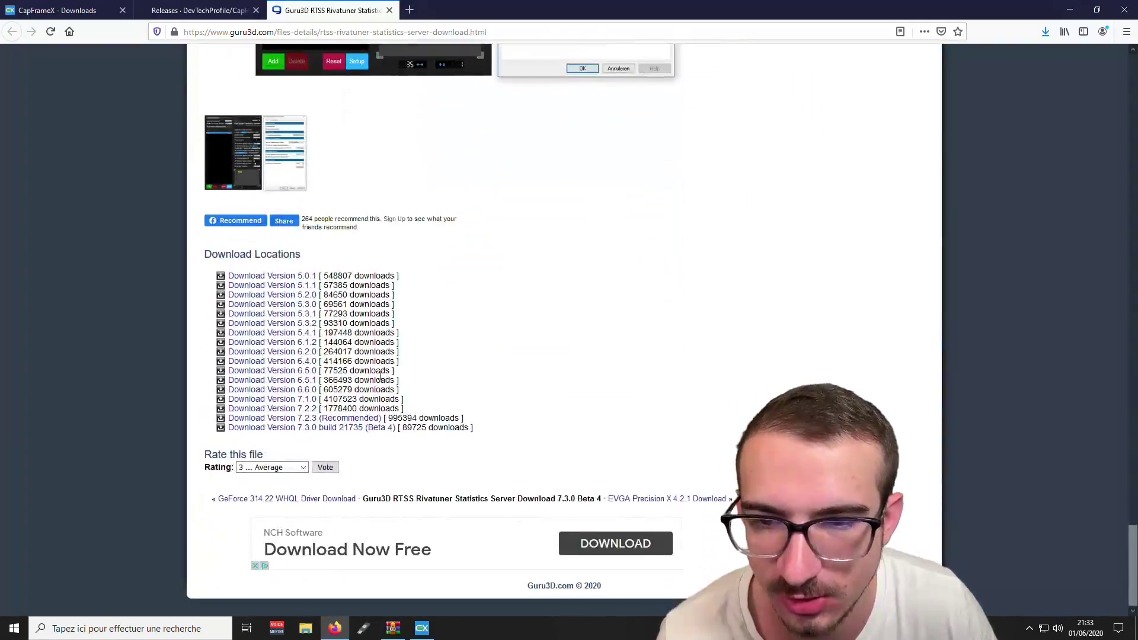
click(320, 419)
scroll(660, 308, down, 2)
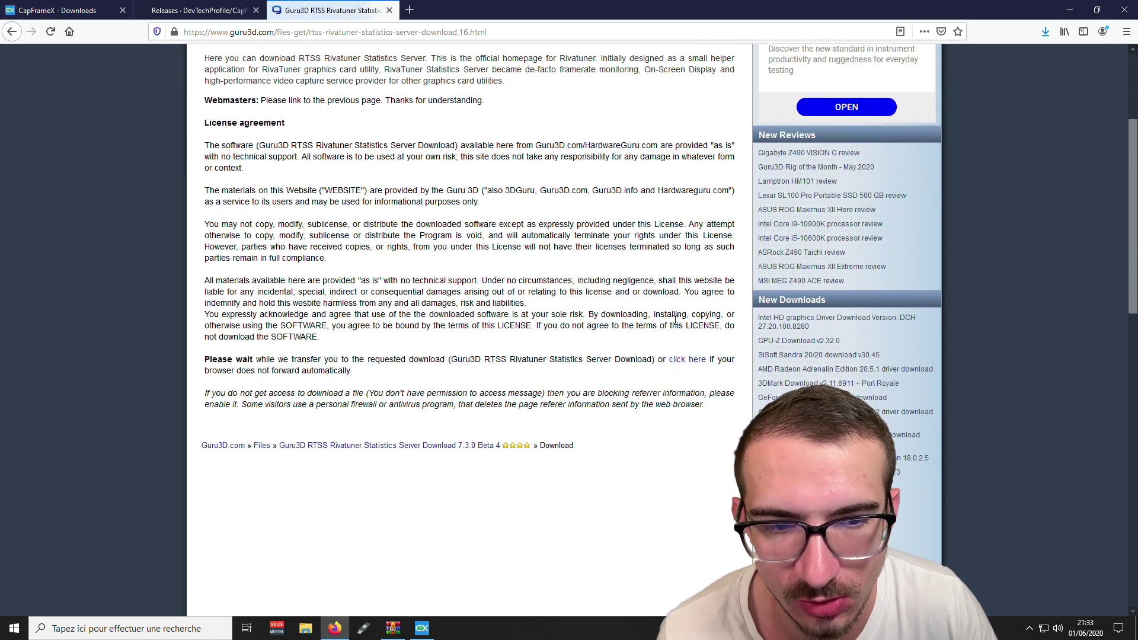
click(689, 360)
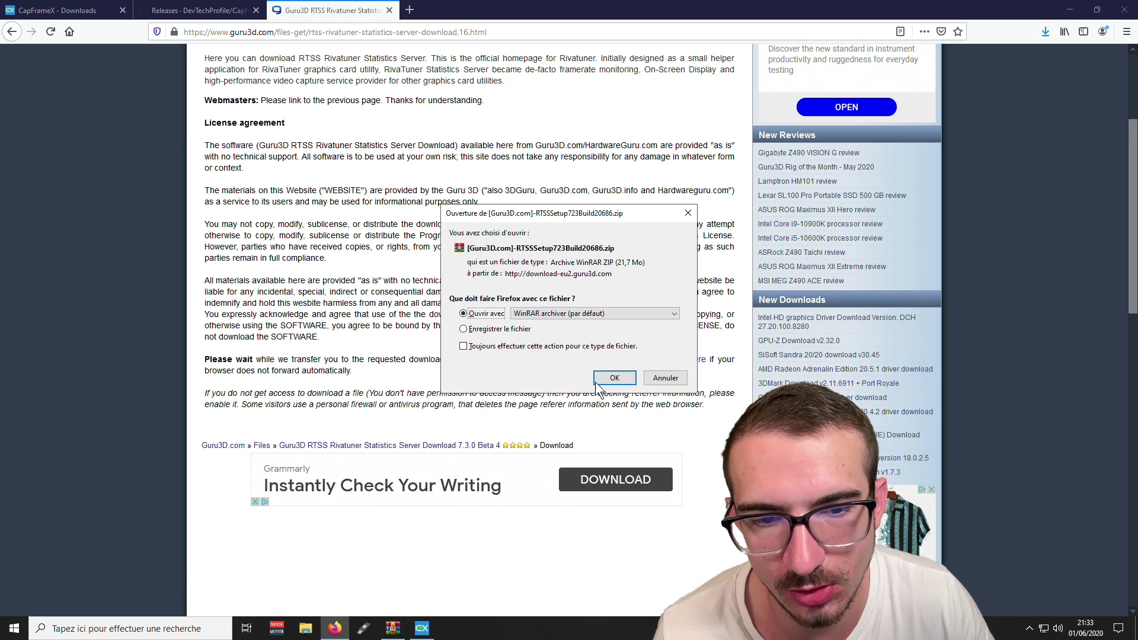
click(629, 106)
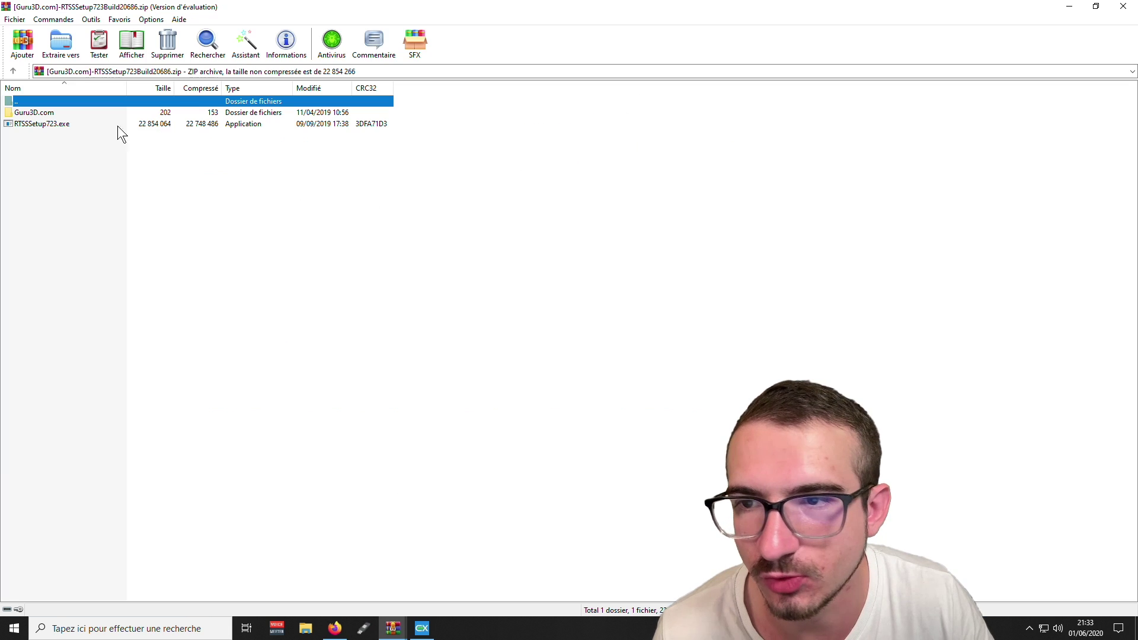
Step: Run RTSSSetup723.exe from the archive and install RivaTuner Statistics Server 7.2.3 in English, accepting the license agreement and finishing the wizard
double_click(46, 125)
click(528, 393)
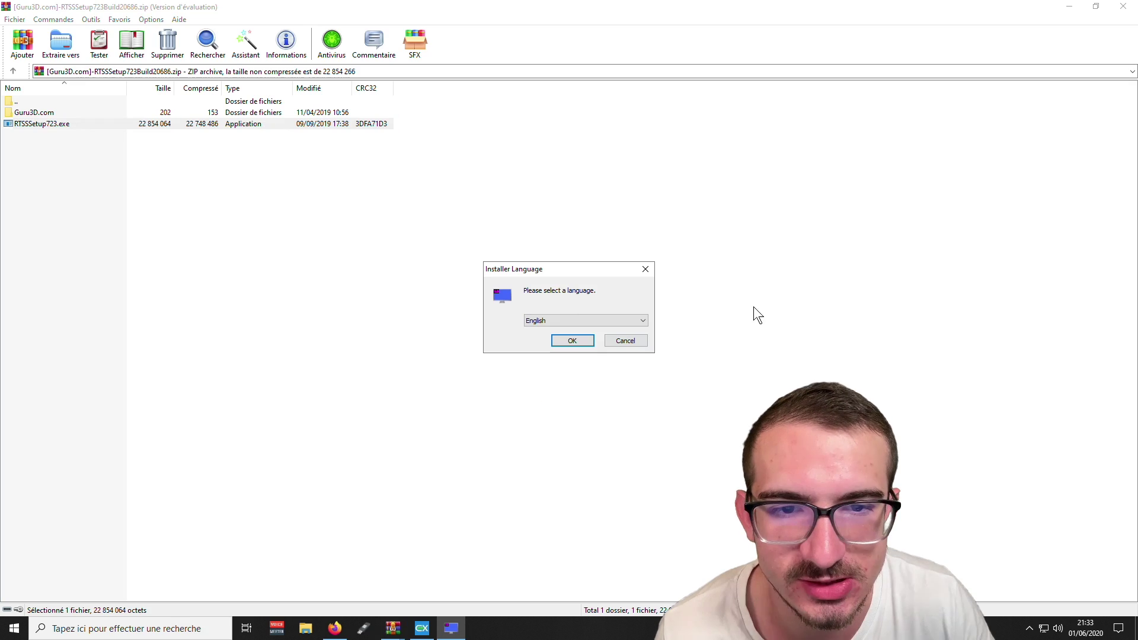
click(566, 341)
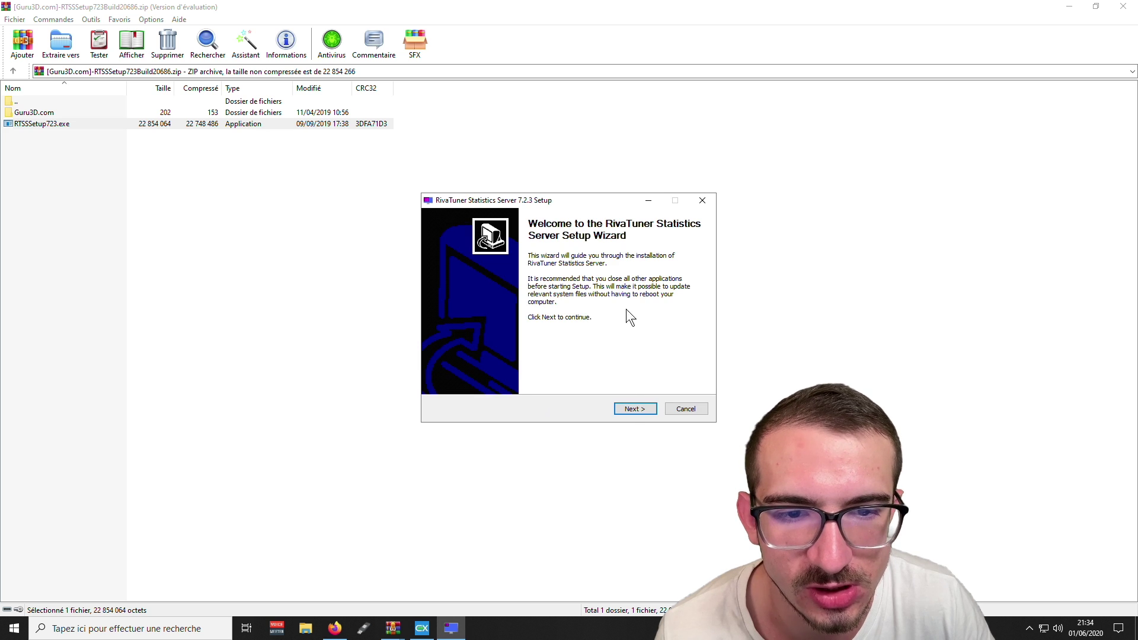
click(633, 409)
click(485, 374)
click(643, 410)
click(643, 410)
click(643, 409)
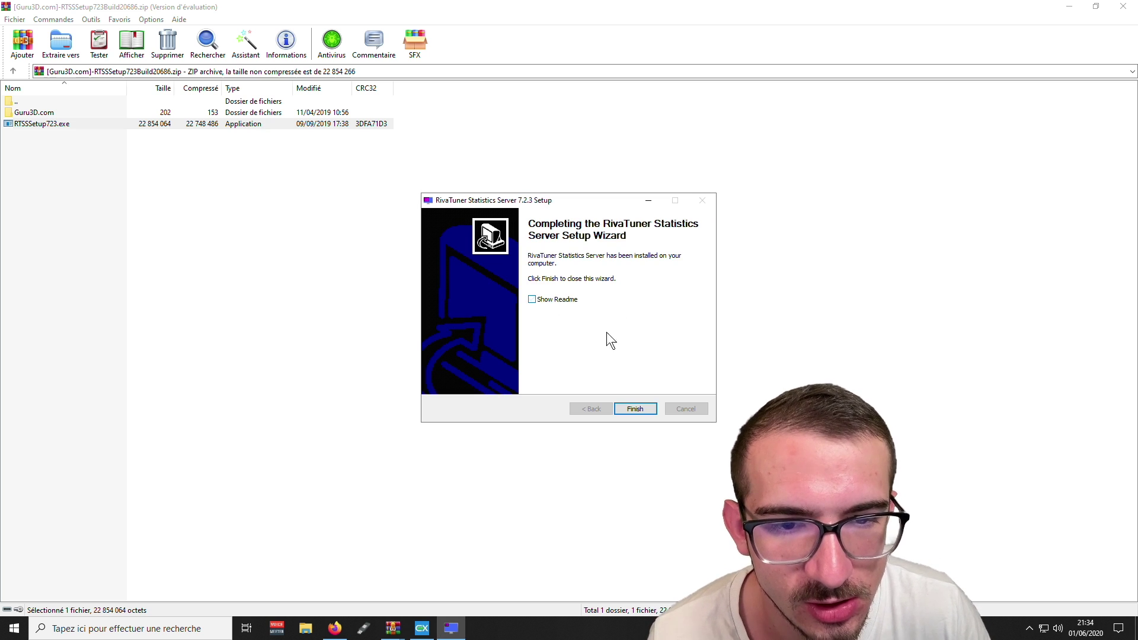
click(641, 407)
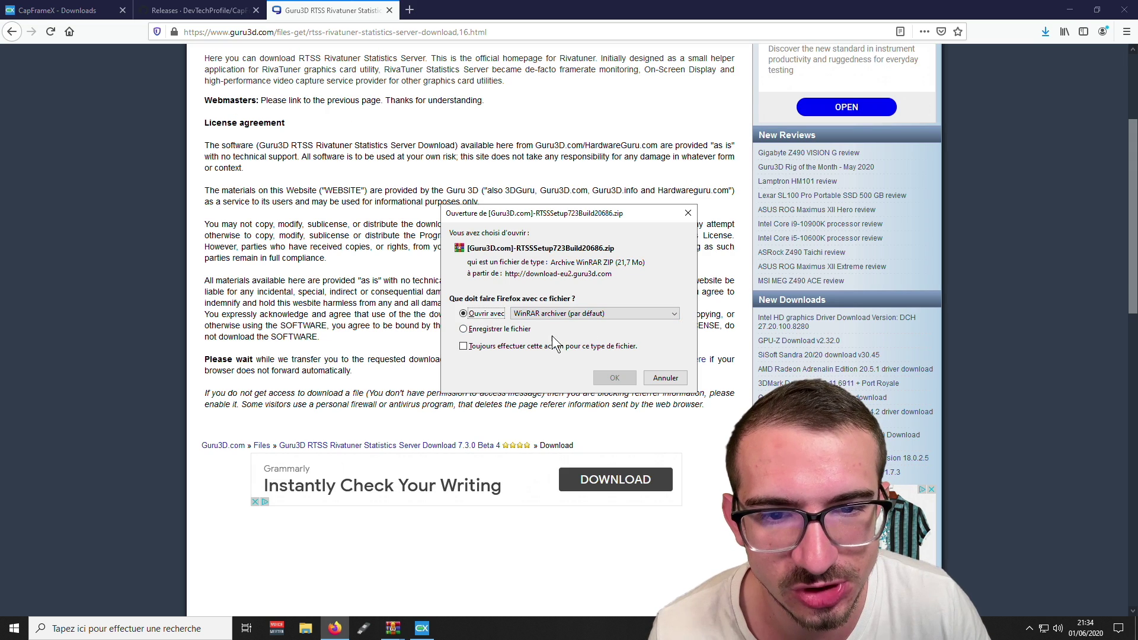
Step: Dismiss the leftover RTSS download dialog and minimize Firefox and CapFrameX to show the desktop
click(688, 213)
click(1070, 10)
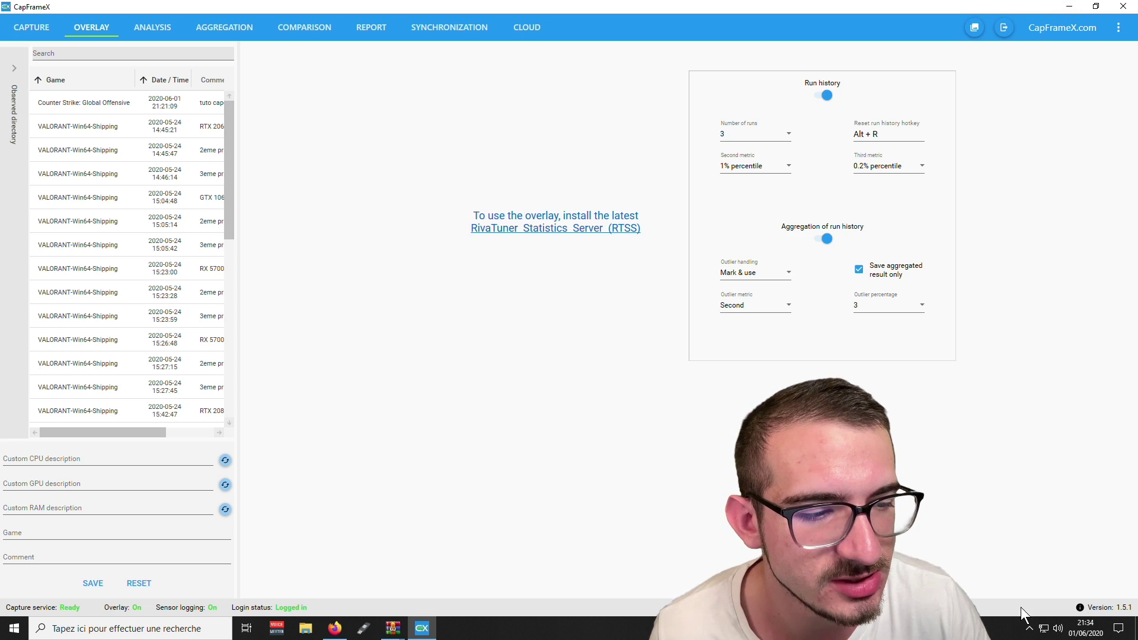
click(1029, 630)
click(1070, 6)
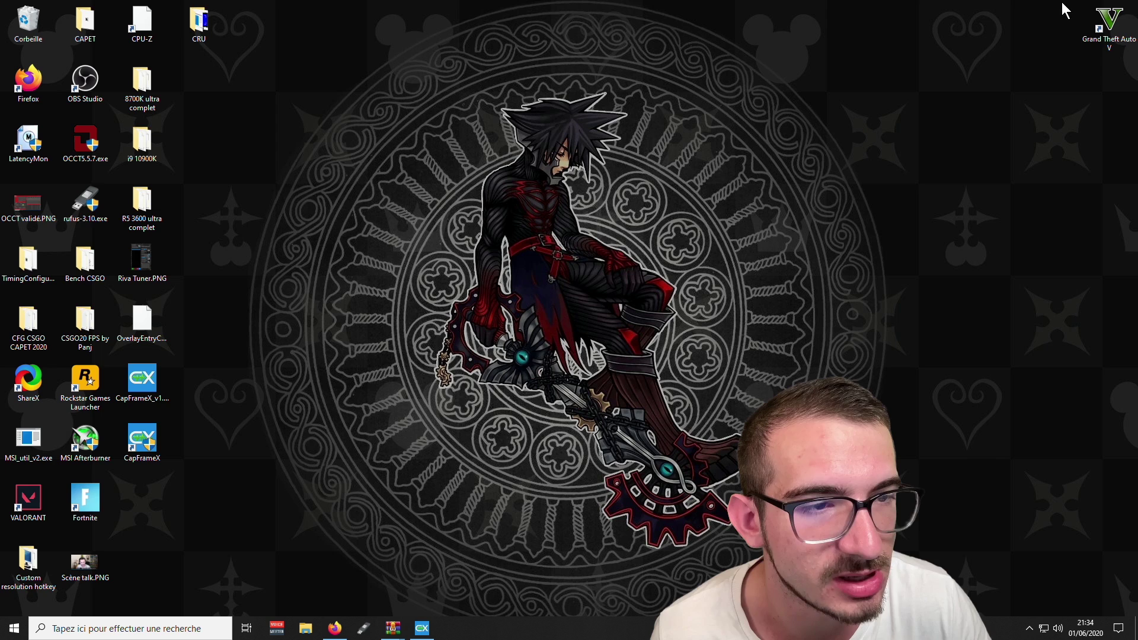
Step: Open RivaTuner Statistics Server from the hidden notification icons and make sure Show On-Screen Display is on
click(1030, 628)
click(1007, 606)
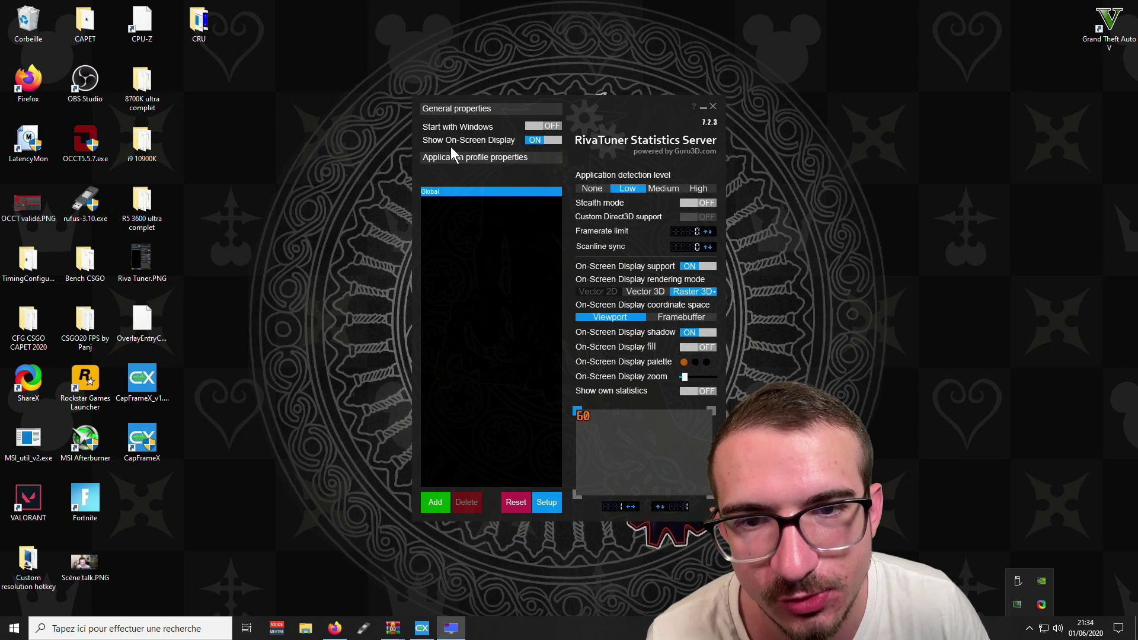
click(546, 141)
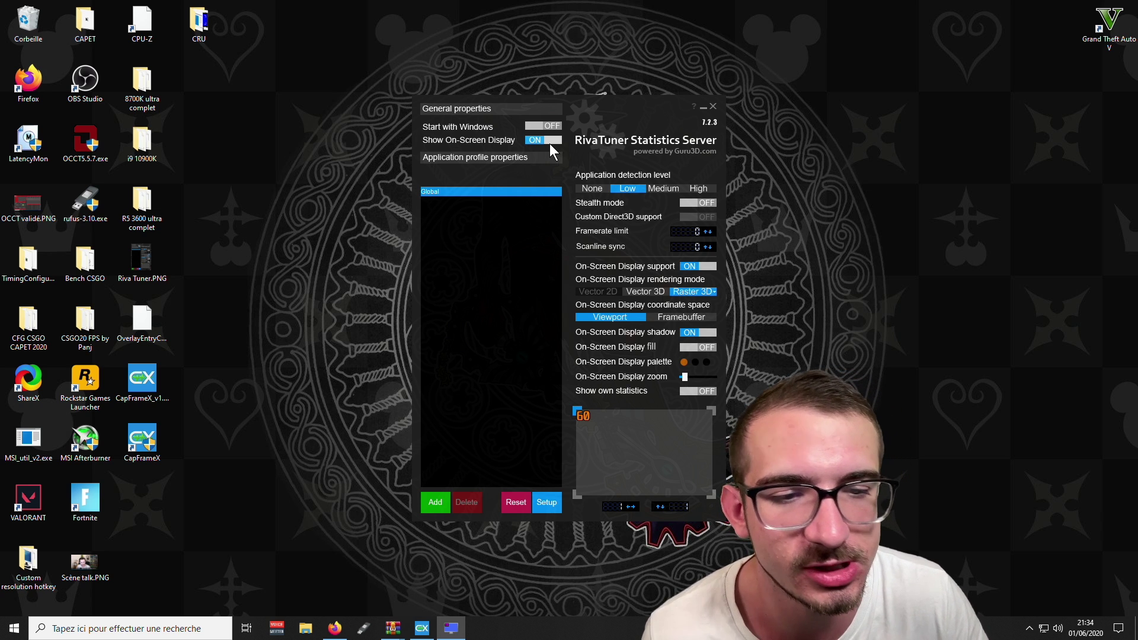
Step: Switch to CapFrameX and look at the capture hotkey setting on the Capture page
click(422, 628)
click(32, 27)
click(521, 312)
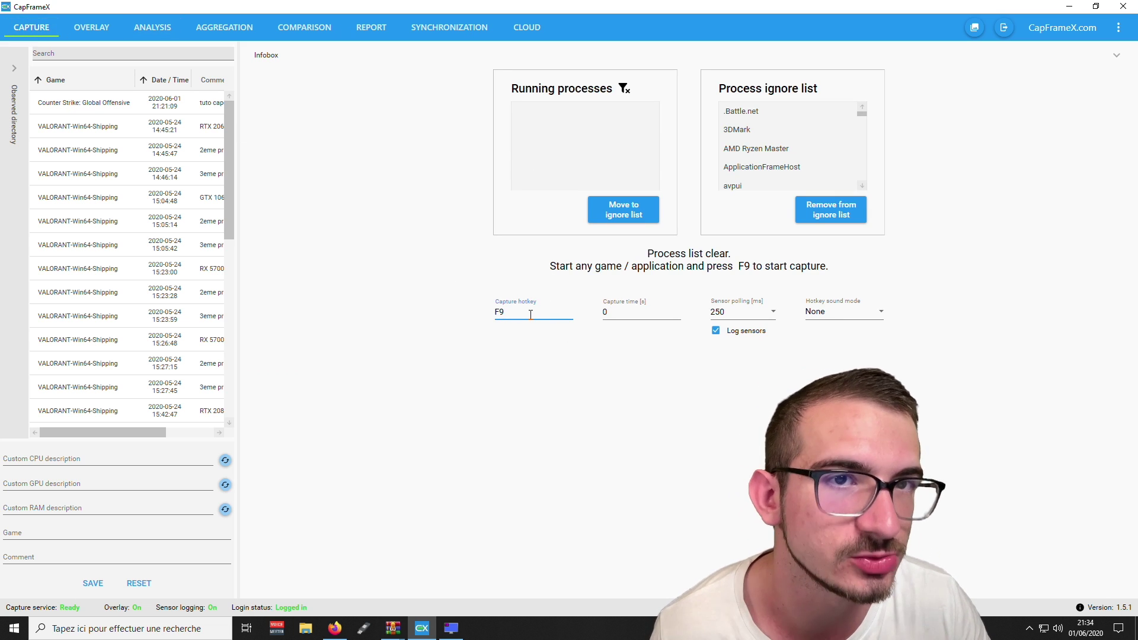
click(141, 27)
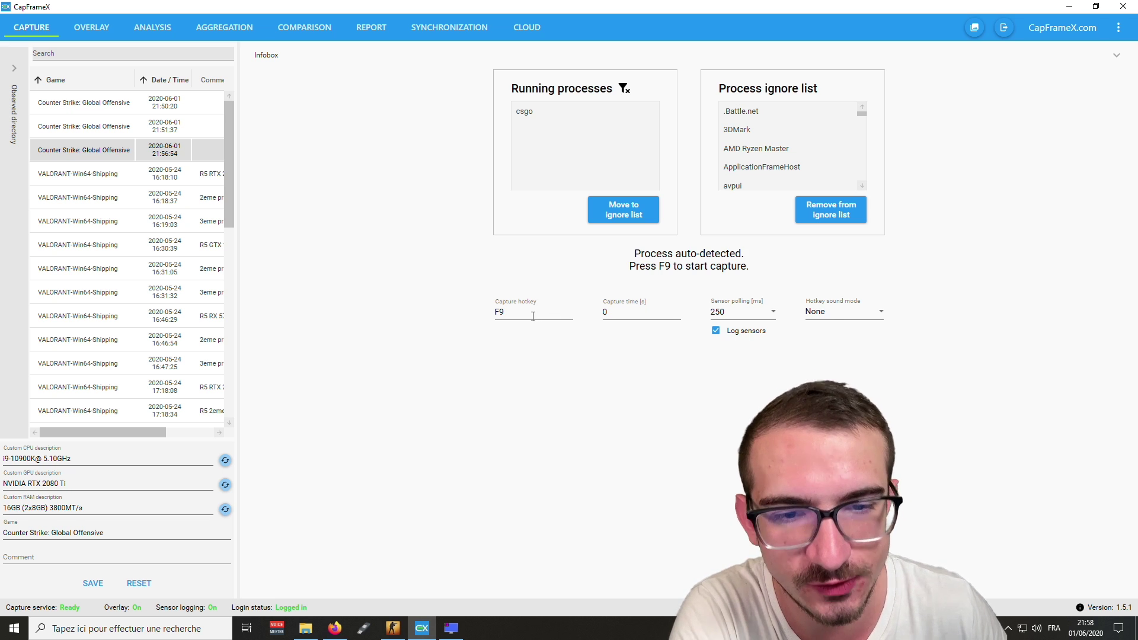
Step: Try a capture time of 60 seconds and return the setting to 0
click(617, 312)
key(BackSpace)
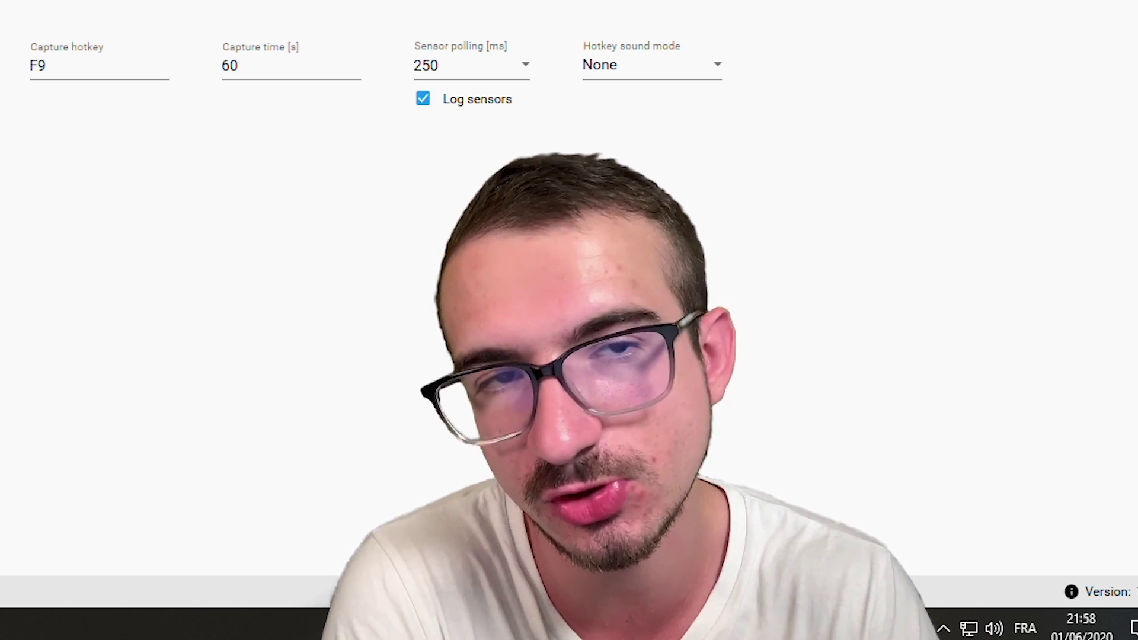
double_click(456, 218)
key(BackSpace)
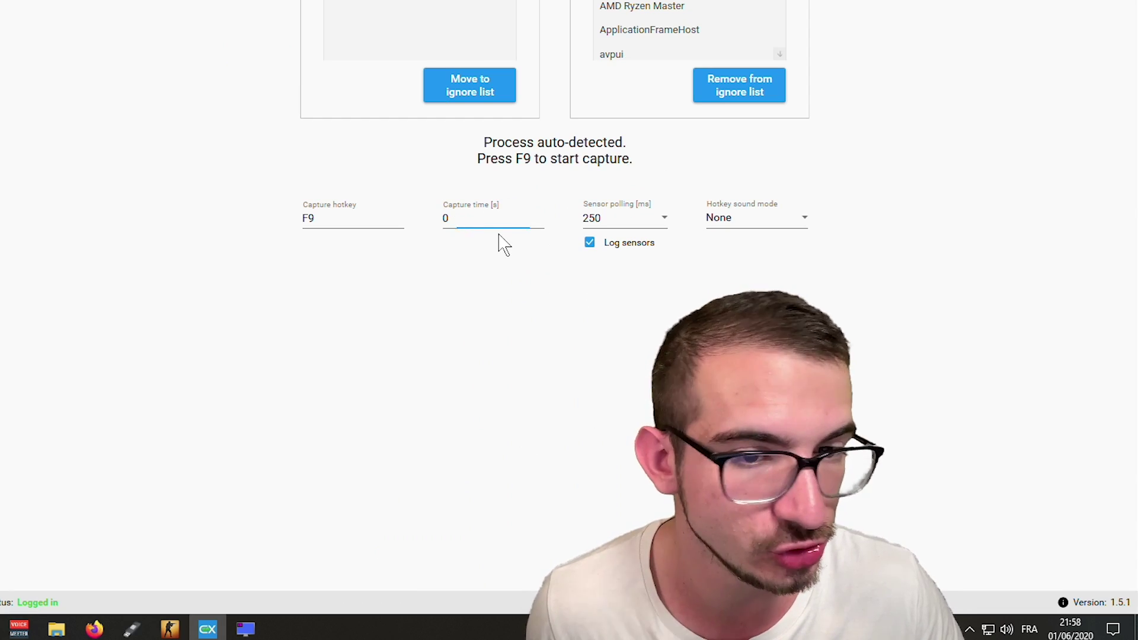